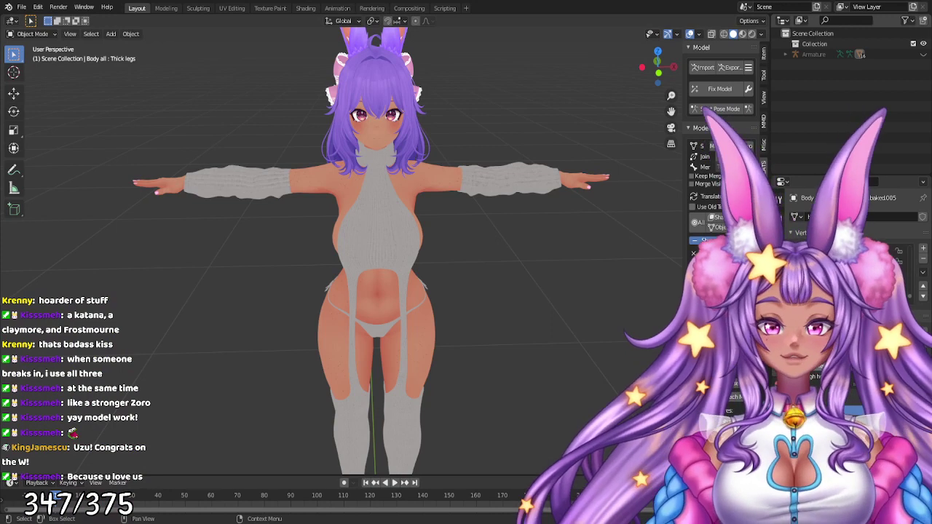
- Try rotating the Left leg bone in pose mode, undo the rotation and leave pose mode
middle_drag(585, 205, 594, 179)
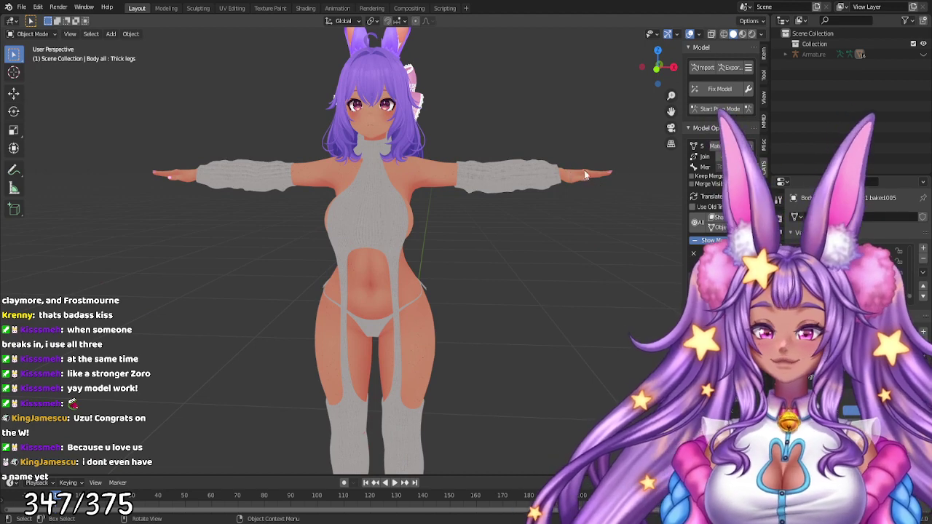
click(713, 109)
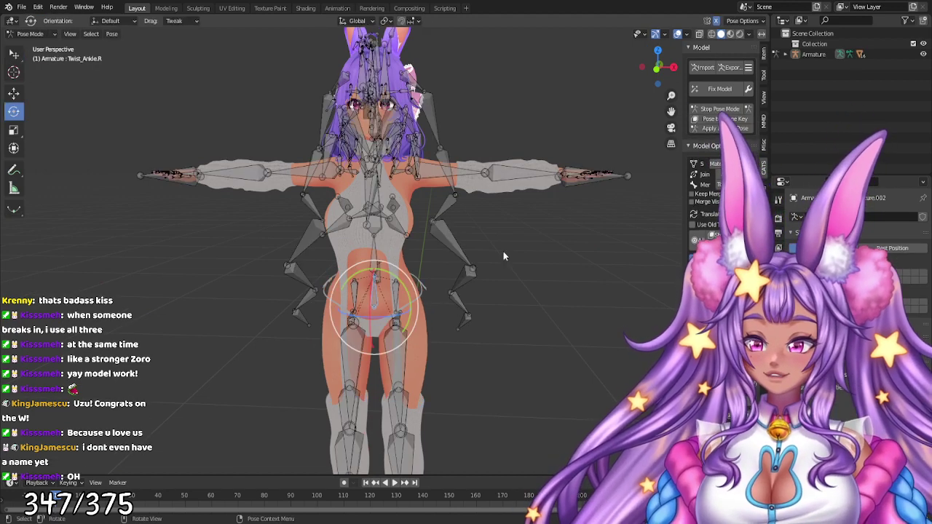
click(402, 337)
middle_drag(492, 382, 388, 358)
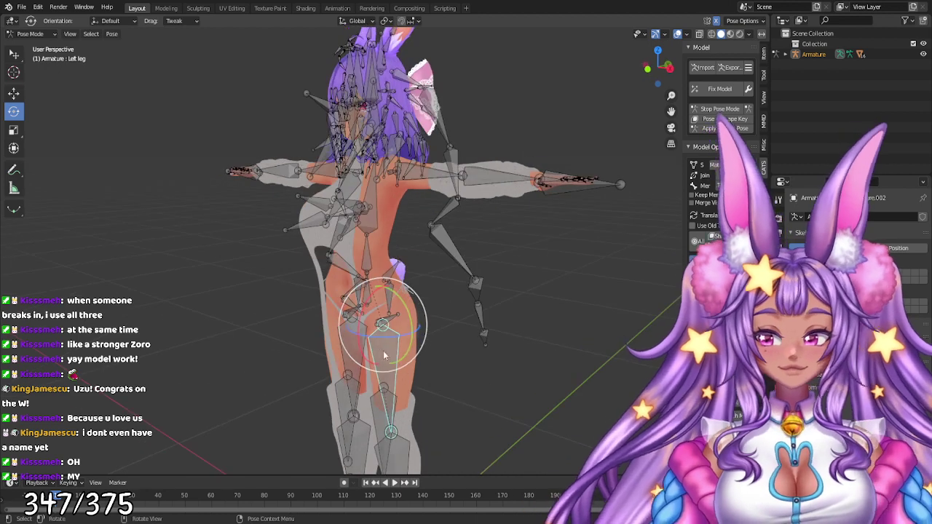
drag(355, 329, 365, 338)
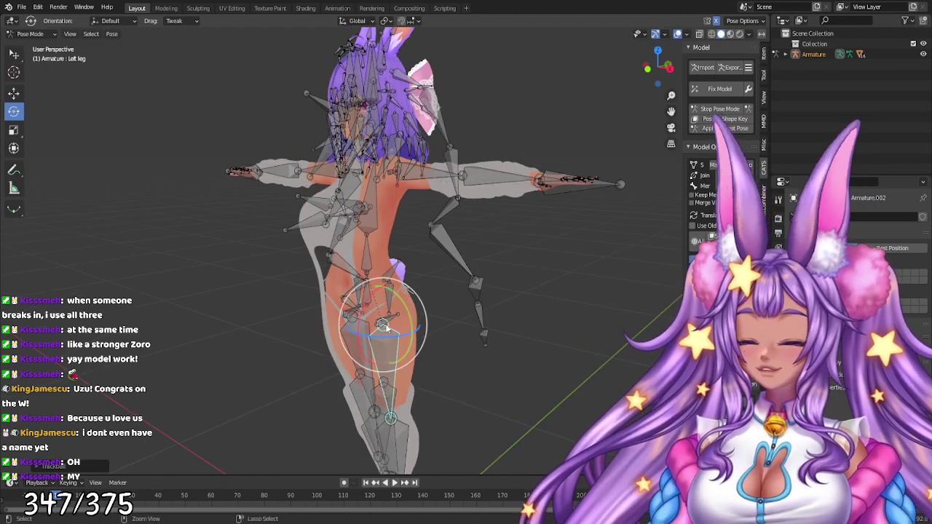
key(ctrl+z)
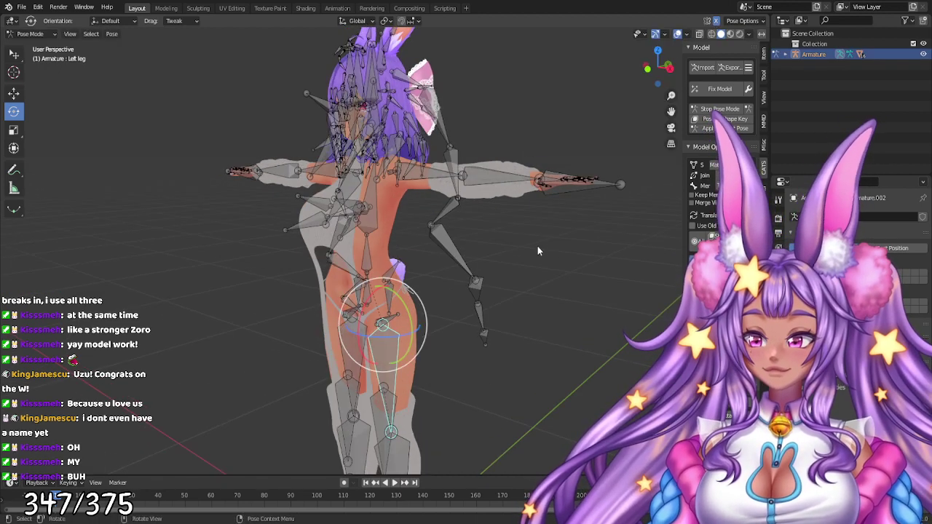
click(700, 109)
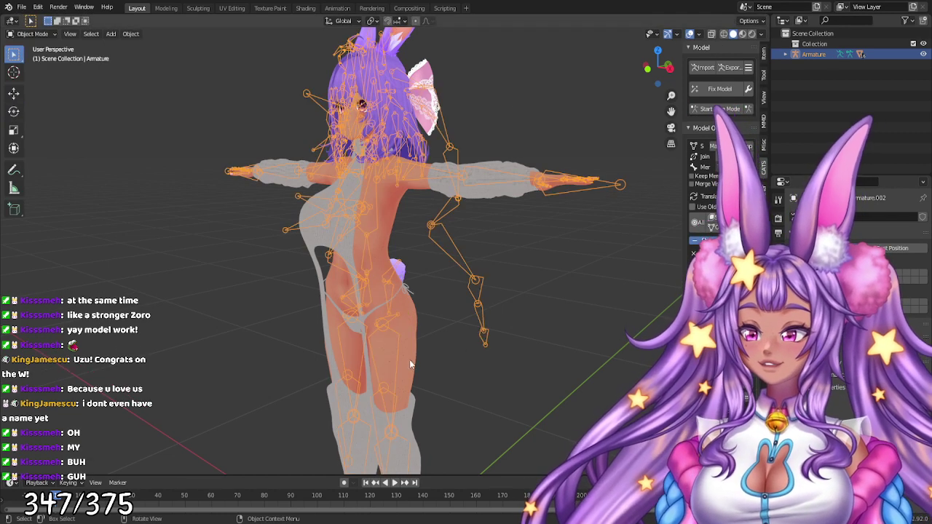
- Raise the Thick legs shape key value on the Body all mesh and hide the armature in the viewport
click(408, 359)
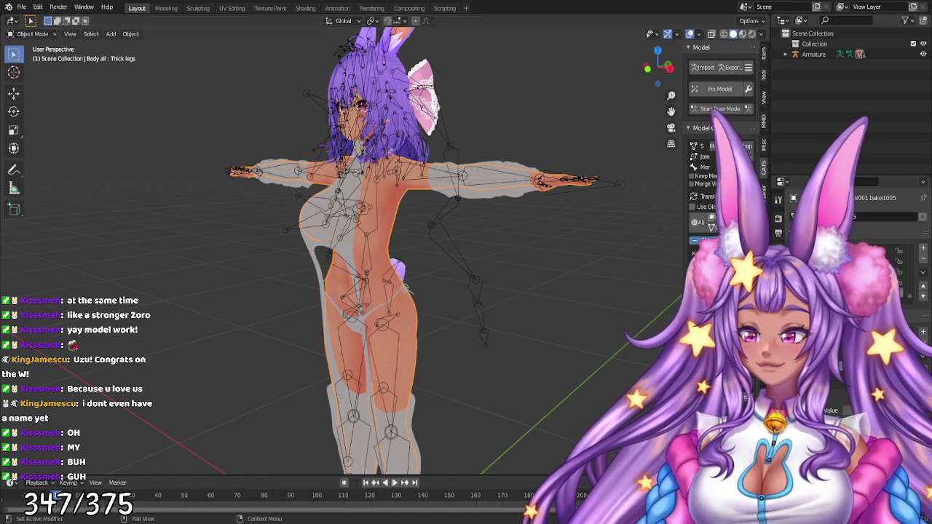
drag(845, 410, 884, 410)
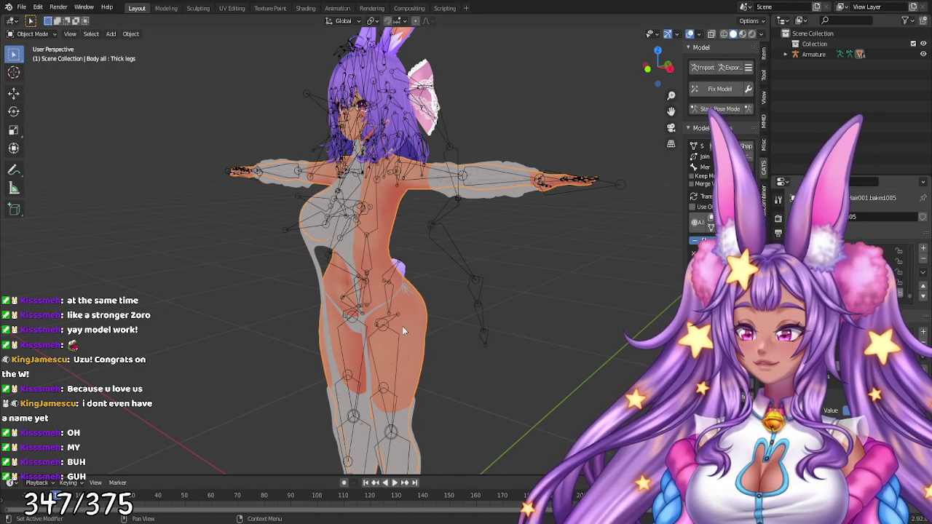
middle_drag(477, 354, 508, 267)
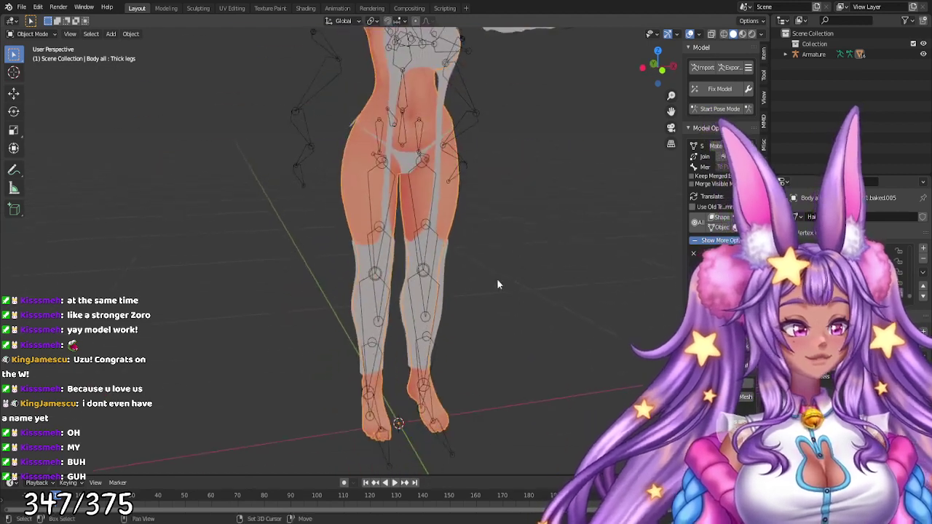
scroll(508, 266, up, 2)
middle_drag(425, 301, 366, 287)
middle_drag(908, 64, 160, 56)
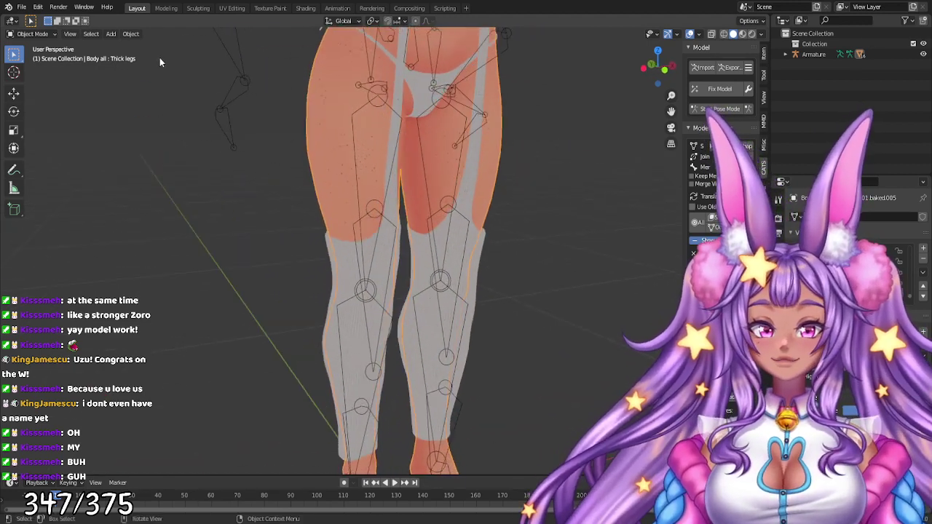
click(923, 54)
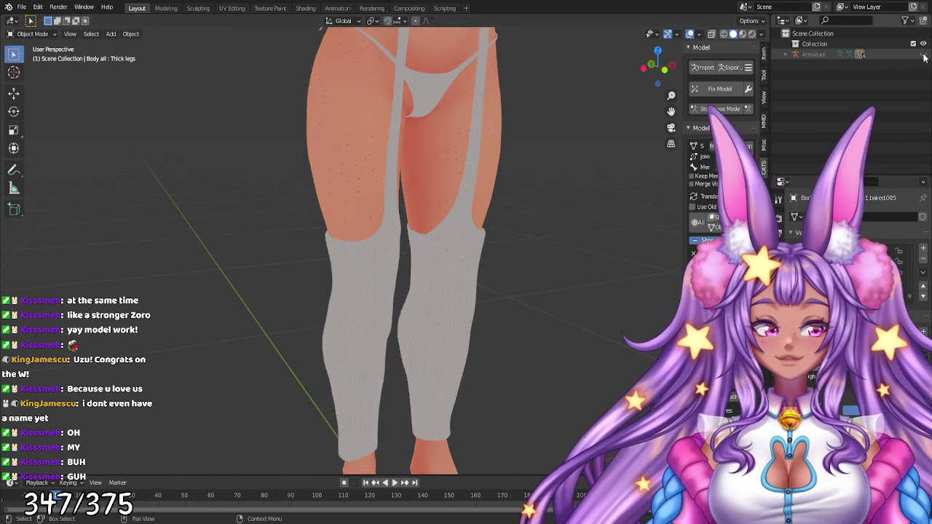
- Edit the outfit mesh and move the vertex over the skin poking through at the knee along X, using smooth proportional editing restricted to connected geometry
middle_drag(524, 240, 414, 247)
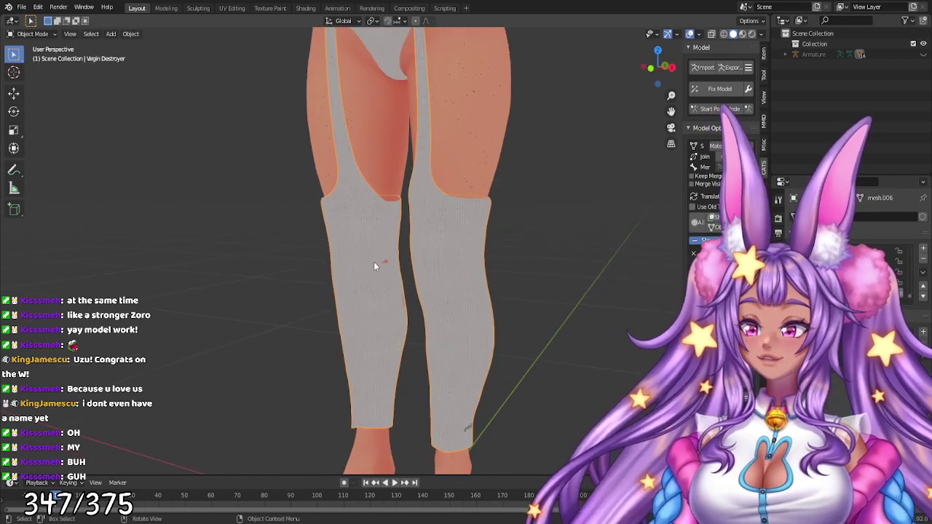
click(373, 261)
key(Tab)
scroll(381, 285, up, 5)
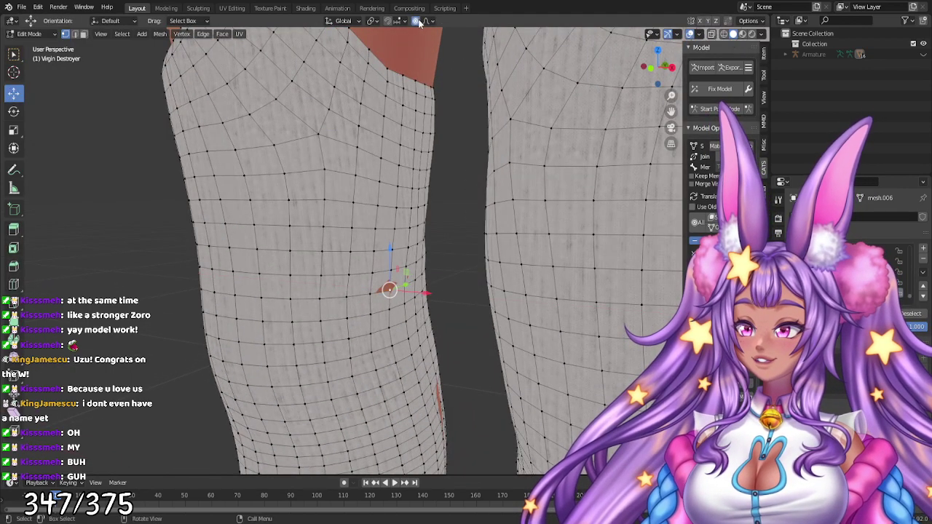
drag(423, 292, 430, 297)
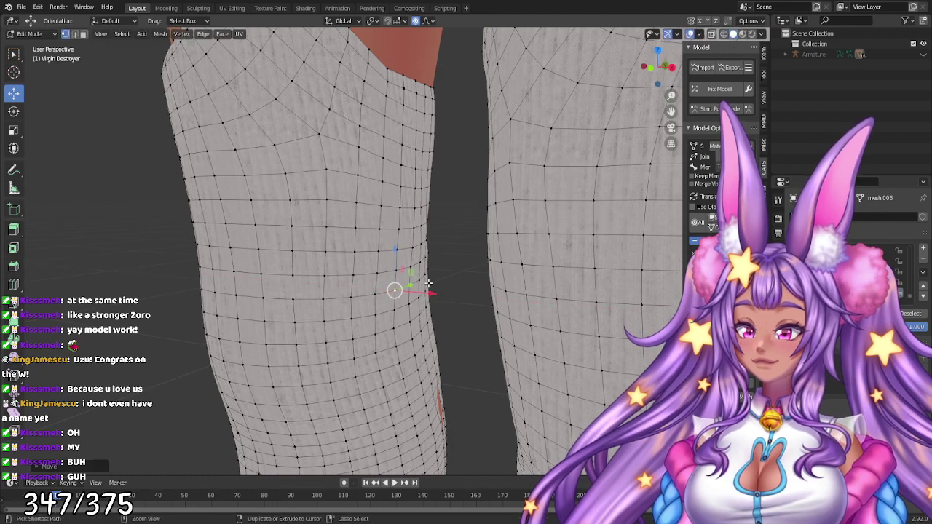
key(ctrl+z)
click(430, 20)
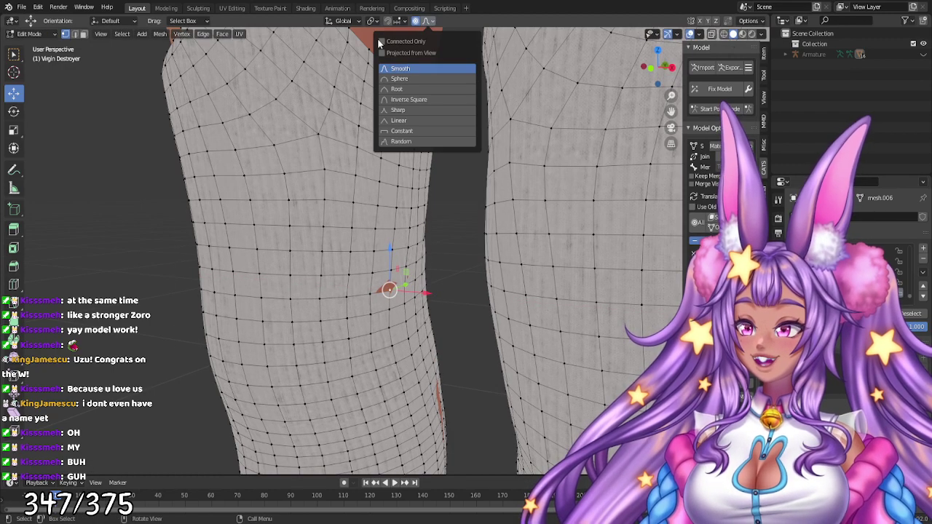
key(g)
drag(429, 294, 435, 296)
- Move the stocking vertex beside the exposed skin strip on the inner calf about 0.004 m along X to cover it
middle_drag(441, 401, 447, 355)
scroll(373, 170, down, 2)
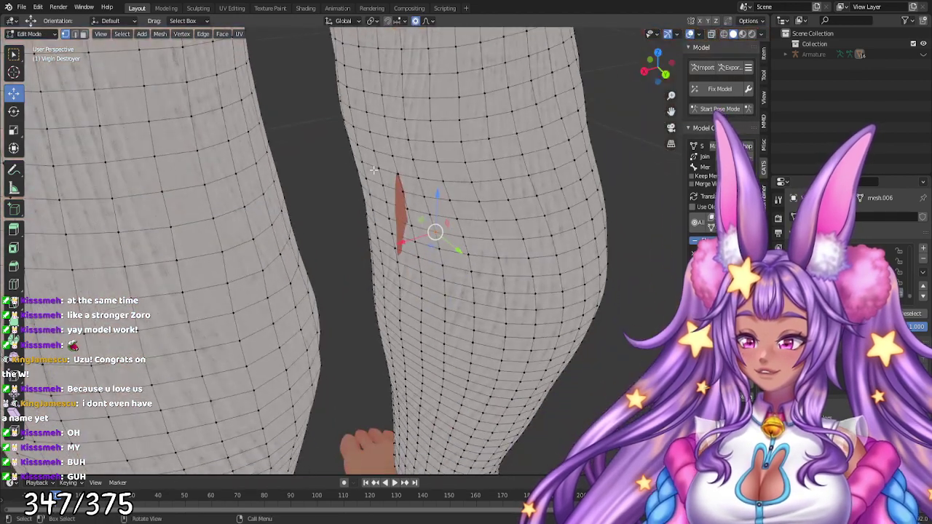
key(g)
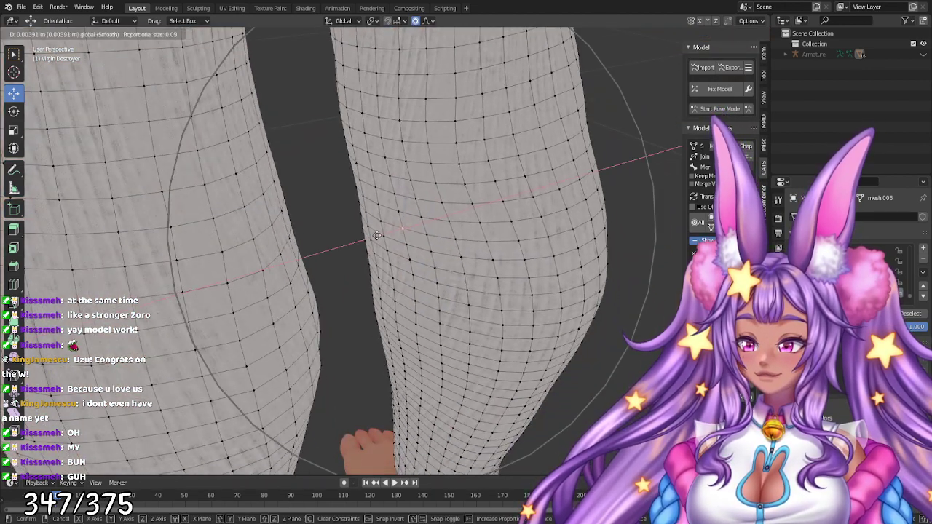
click(399, 227)
scroll(468, 149, up, 5)
scroll(459, 189, down, 8)
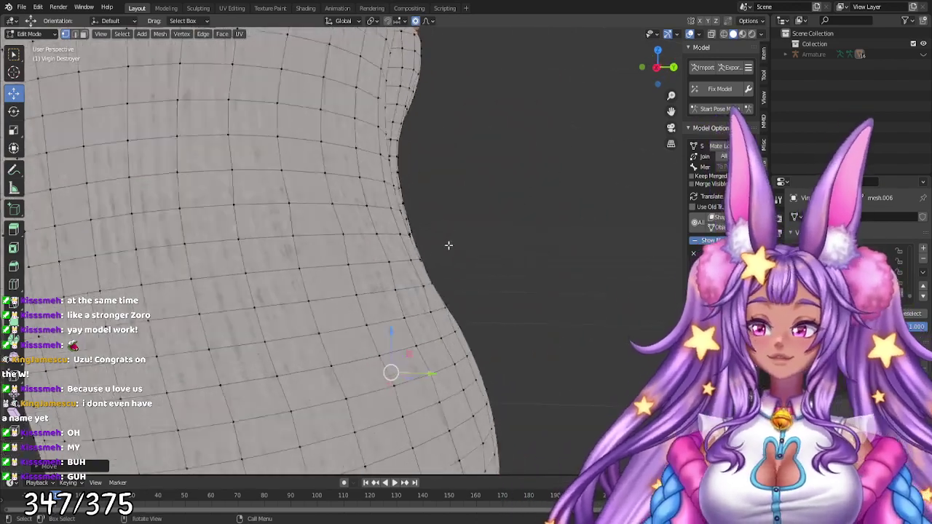
- Pull the stocking out along Y at the back of the knee with proportional editing, and return to Object Mode
scroll(380, 234, up, 3)
click(389, 233)
middle_drag(389, 233, 495, 230)
drag(431, 218, 442, 217)
middle_drag(443, 217, 123, 208)
middle_drag(311, 235, 379, 273)
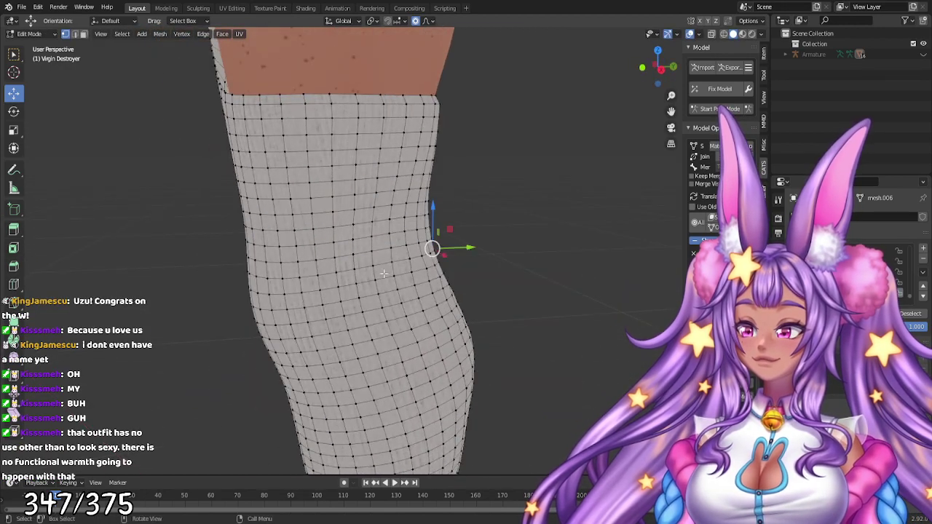
drag(461, 250, 485, 246)
middle_drag(350, 255, 457, 412)
scroll(490, 267, down, 4)
middle_drag(451, 244, 512, 316)
scroll(405, 302, down, 3)
key(Tab)
- Expand the Armature hierarchy, show the Hair object and hide Hair down
scroll(511, 316, down, 4)
middle_drag(415, 314, 489, 310)
scroll(514, 316, up, 2)
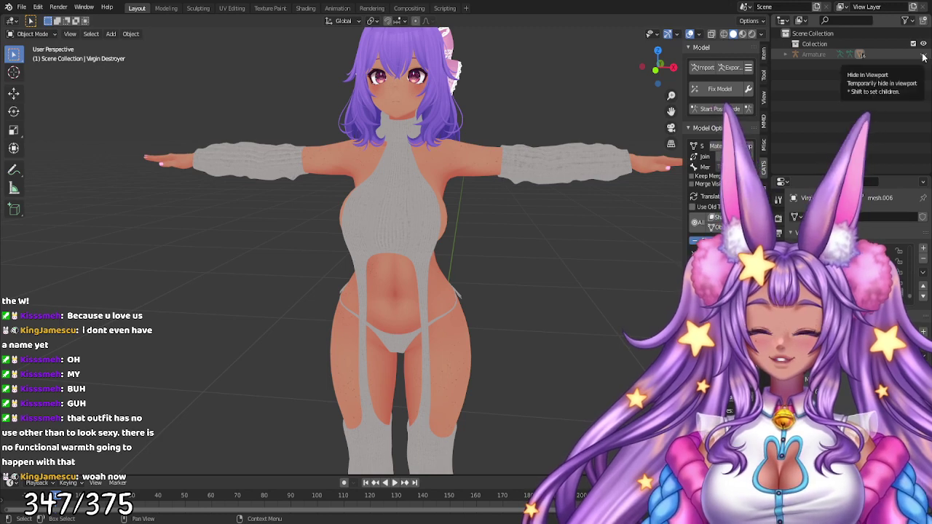
click(787, 55)
scroll(815, 73, down, 2)
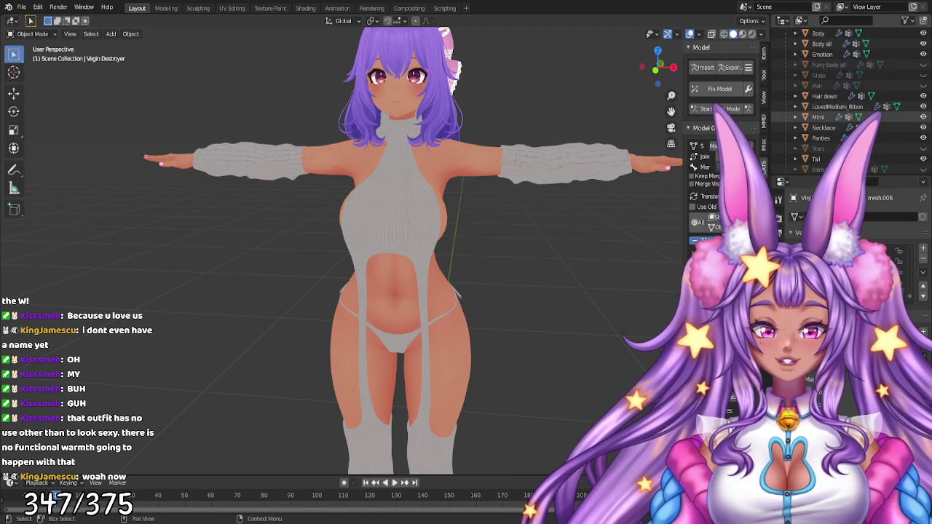
click(923, 85)
click(923, 95)
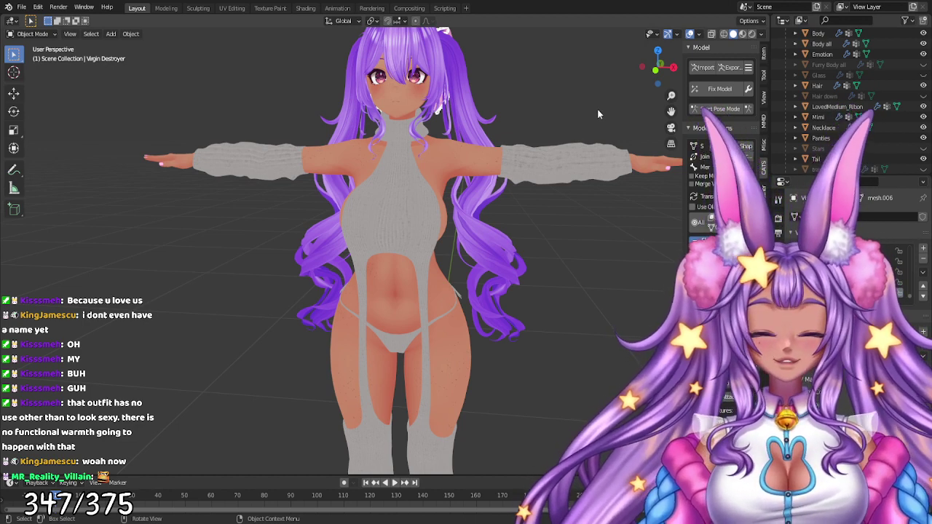
- Select the LovedMedium_Ribon bow at the back of the head and hide it
middle_drag(597, 108, 549, 107)
scroll(463, 352, up, 5)
scroll(480, 338, down, 5)
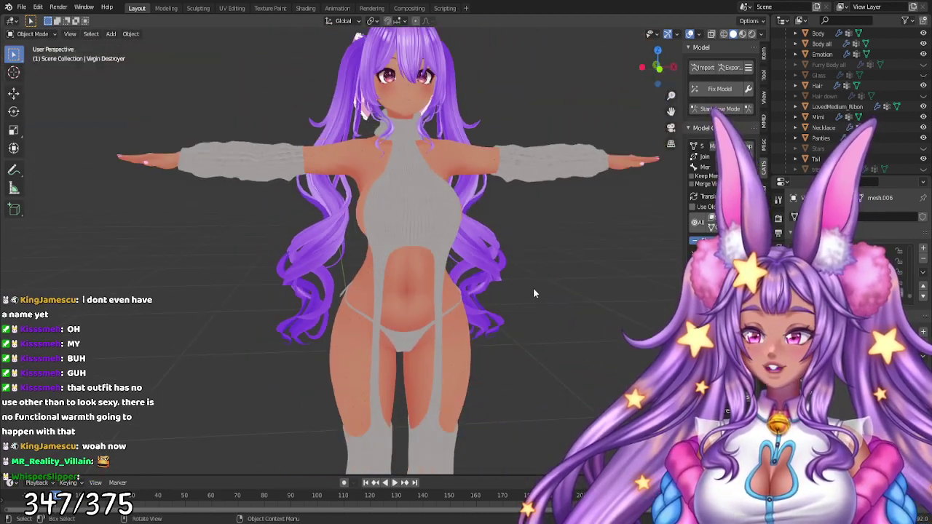
middle_drag(575, 71, 399, 104)
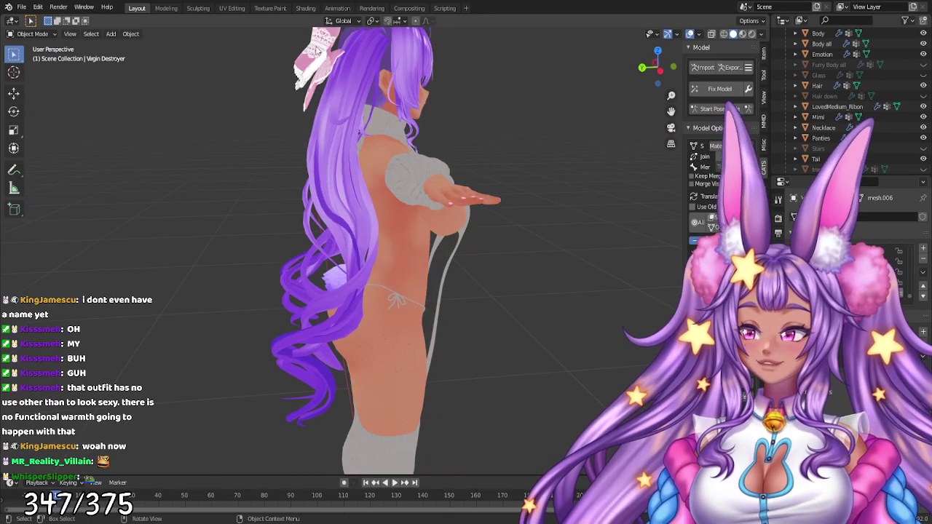
click(318, 50)
middle_drag(383, 139, 388, 239)
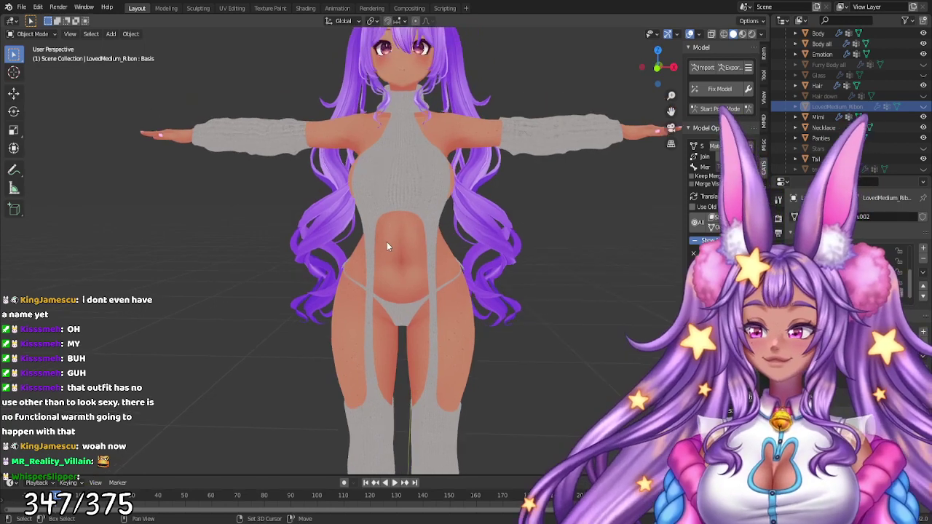
- Examine the outfit, stockings and legs from the front and side for fit and skin poking through
shift+middle_drag(468, 196, 451, 292)
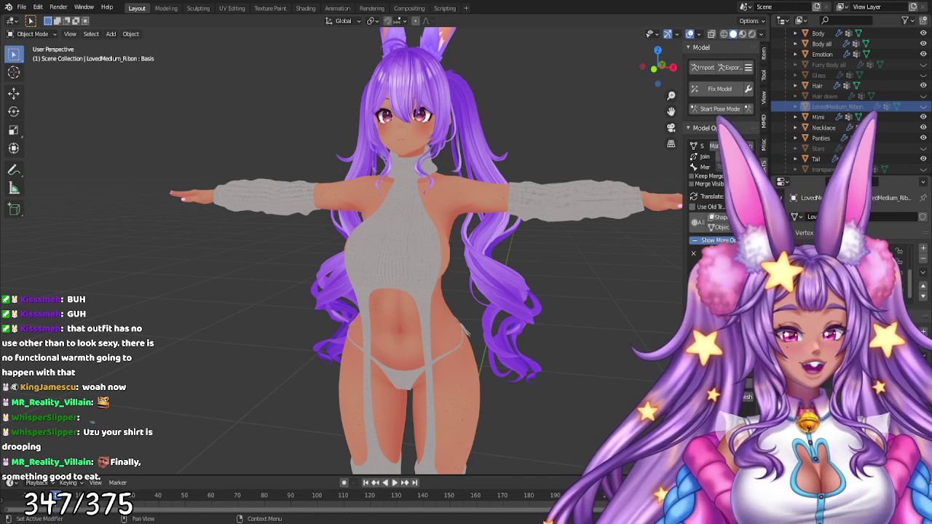
middle_drag(540, 387, 420, 367)
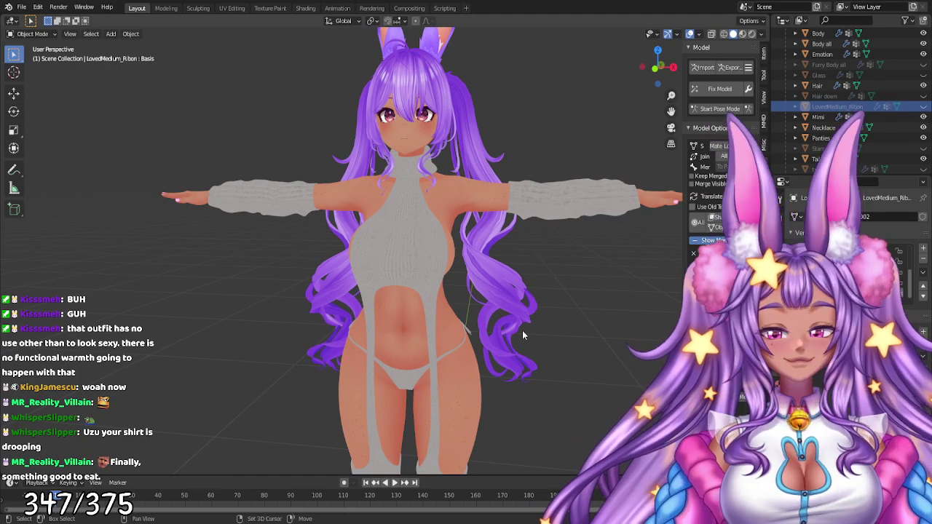
shift+middle_drag(525, 336, 508, 275)
shift+middle_drag(476, 353, 499, 272)
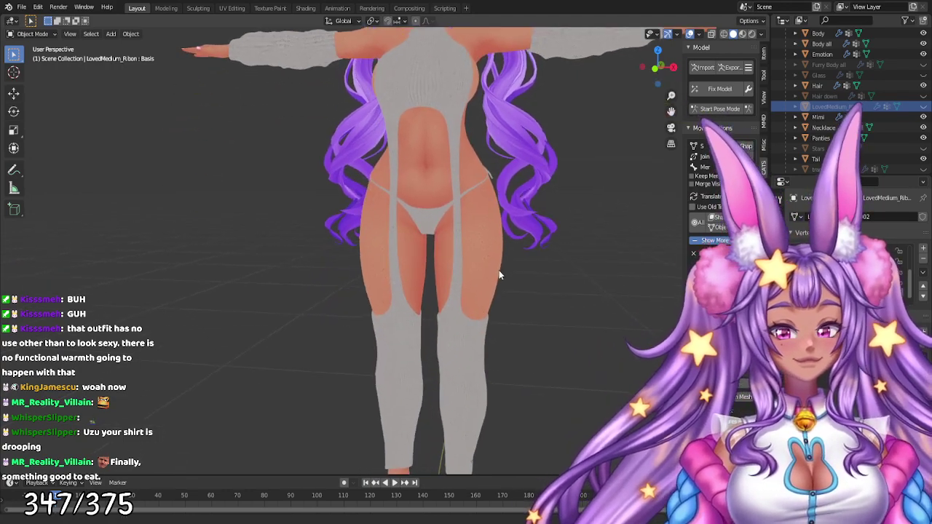
shift+middle_drag(534, 351, 446, 328)
scroll(459, 321, up, 2)
shift+middle_drag(483, 286, 456, 345)
scroll(456, 345, down, 3)
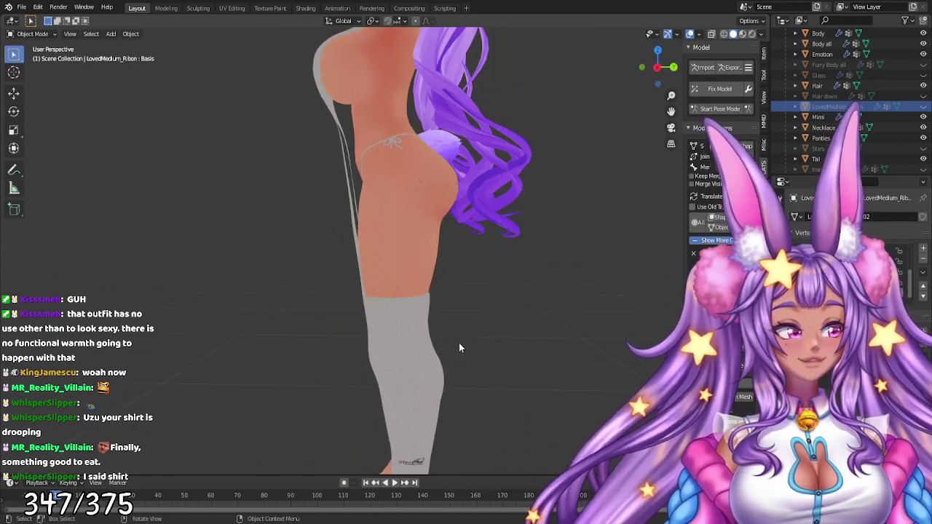
scroll(456, 345, down, 2)
shift+middle_drag(480, 246, 486, 316)
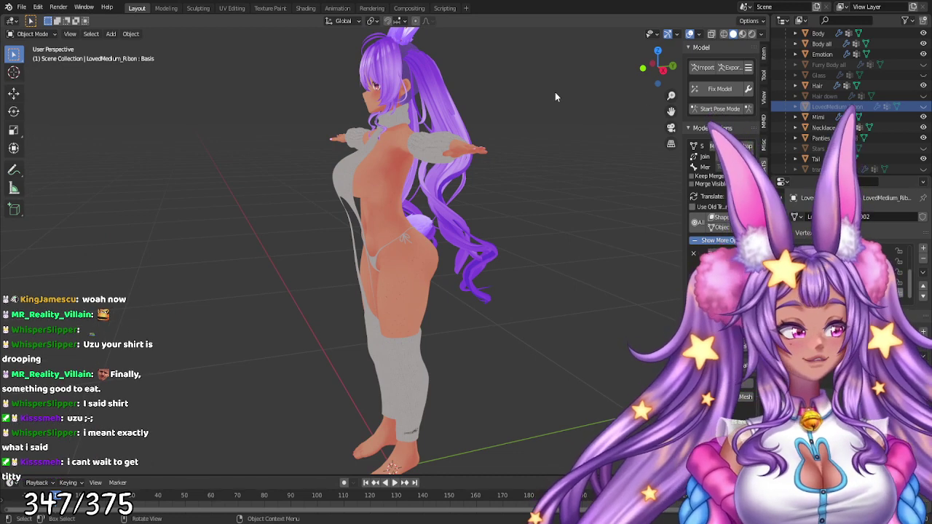
middle_drag(331, 237, 393, 235)
scroll(873, 87, up, 3)
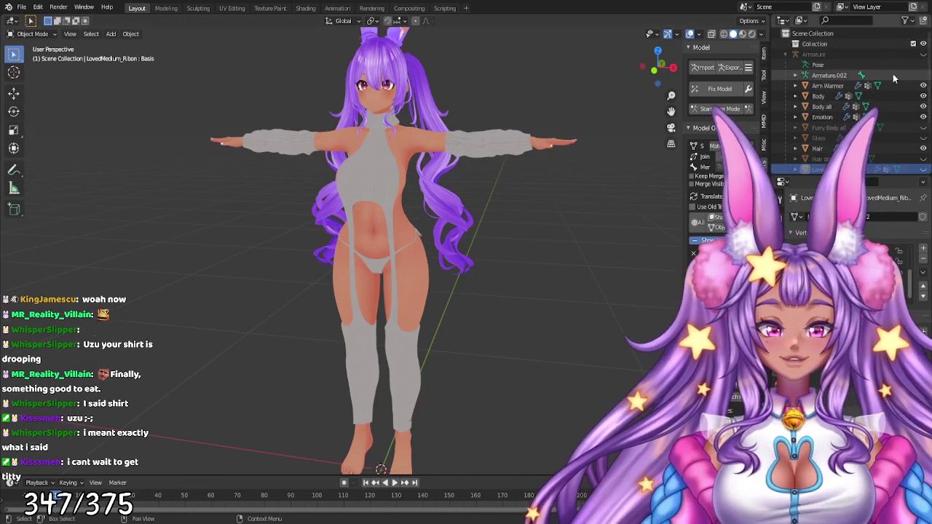
- Unhide the Armature, select it and switch it to Pose Mode
click(920, 56)
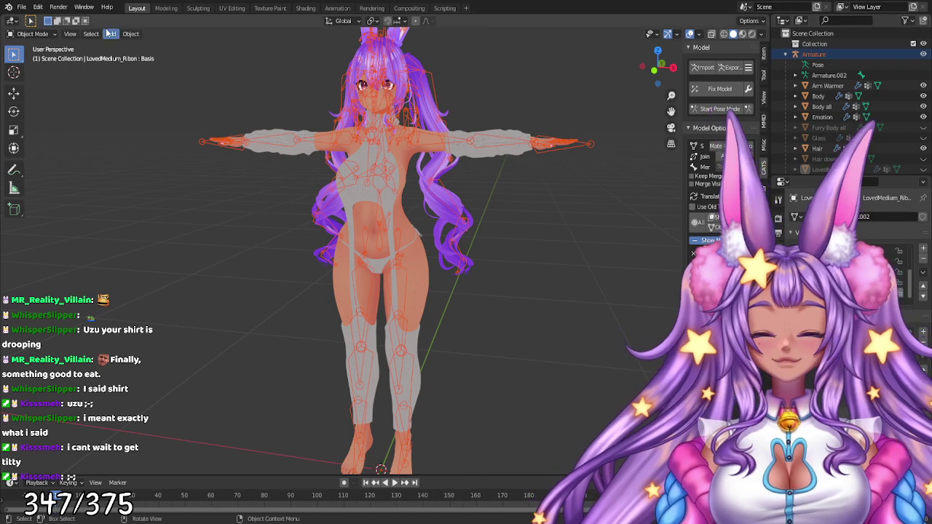
click(801, 55)
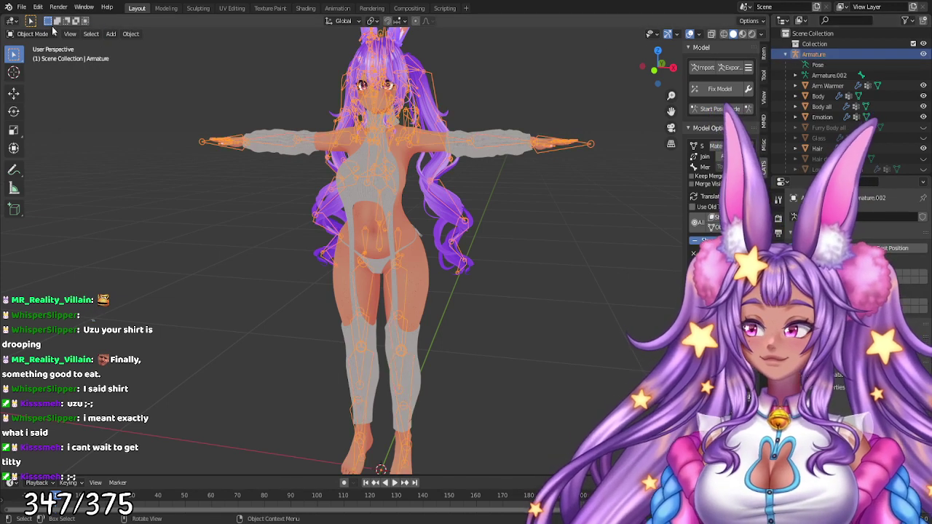
click(33, 34)
click(32, 70)
- Turn off X-axis pose mirroring and rotate the Left leg bone forward to raise the leg
click(391, 292)
middle_drag(390, 292, 367, 255)
drag(368, 256, 369, 268)
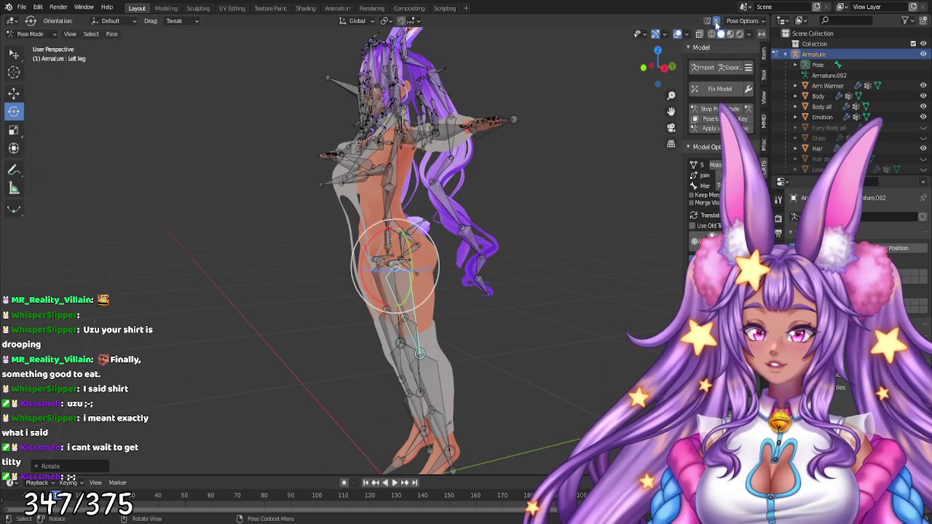
key(ctrl+z)
drag(372, 292, 343, 222)
middle_drag(302, 294, 356, 207)
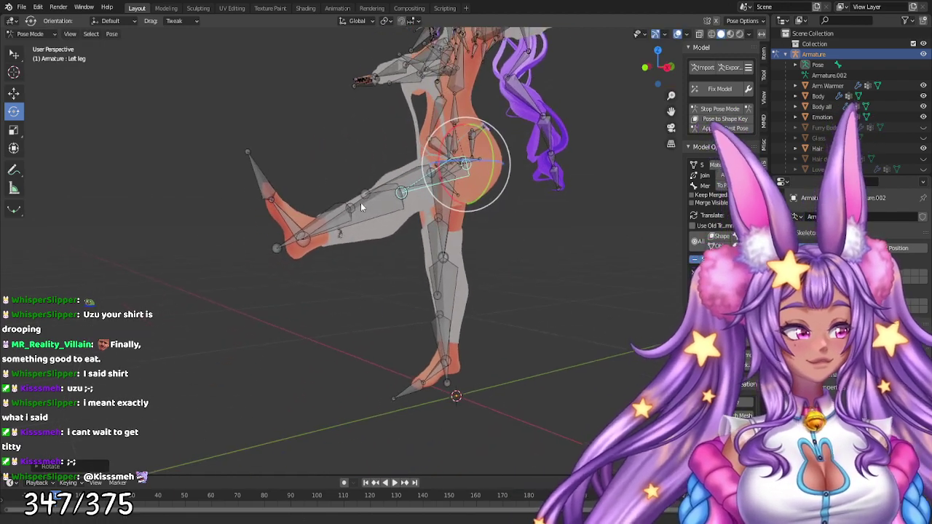
- Rotate the Left knee bone to bend the raised leg and test how the stocking deforms at the knee
scroll(361, 222, up, 2)
shift+middle_drag(394, 254, 400, 268)
scroll(401, 269, up, 5)
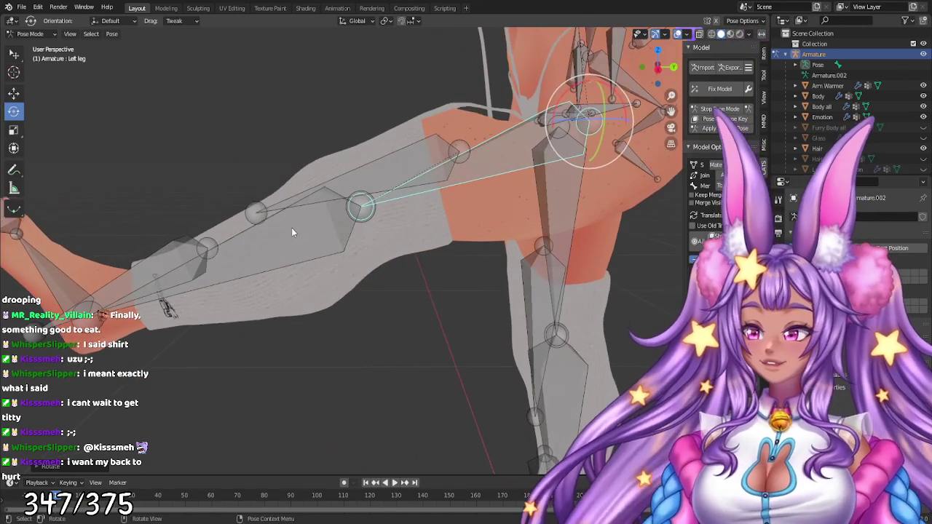
click(291, 228)
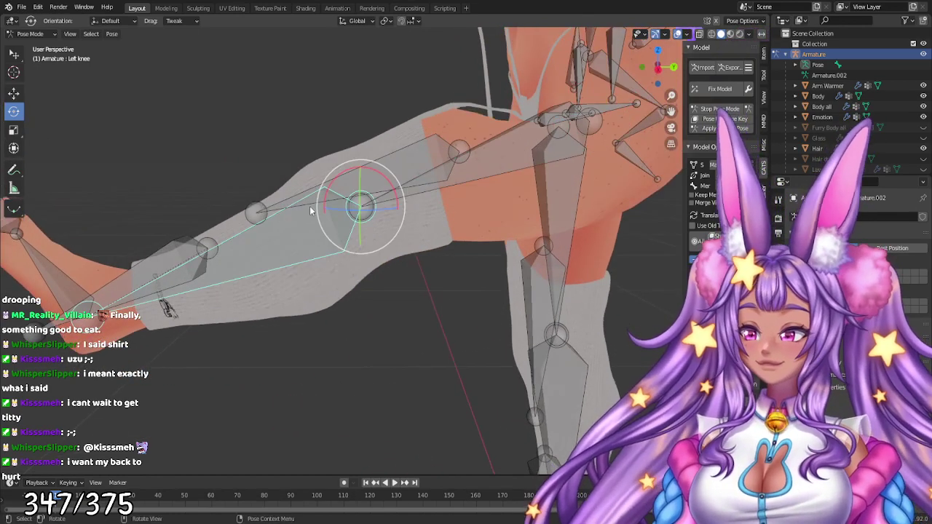
drag(323, 194, 322, 211)
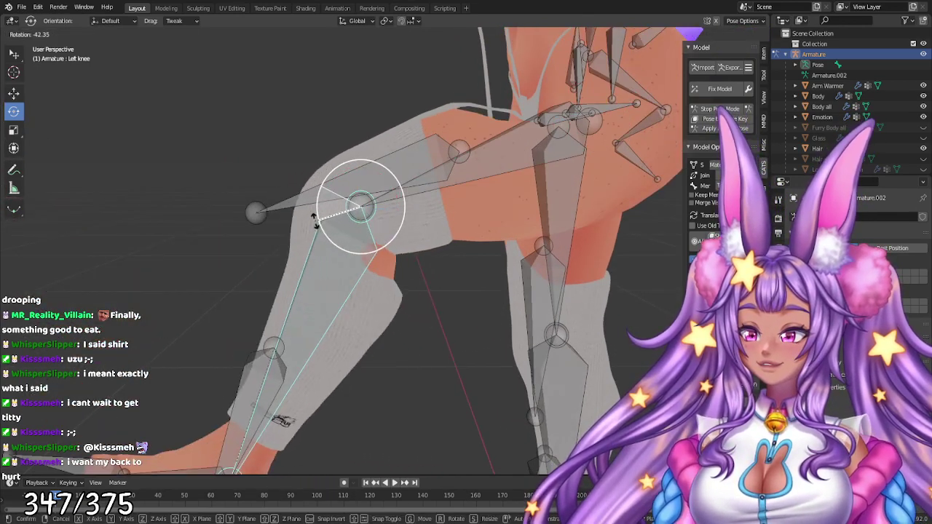
click(317, 211)
middle_drag(317, 211, 348, 224)
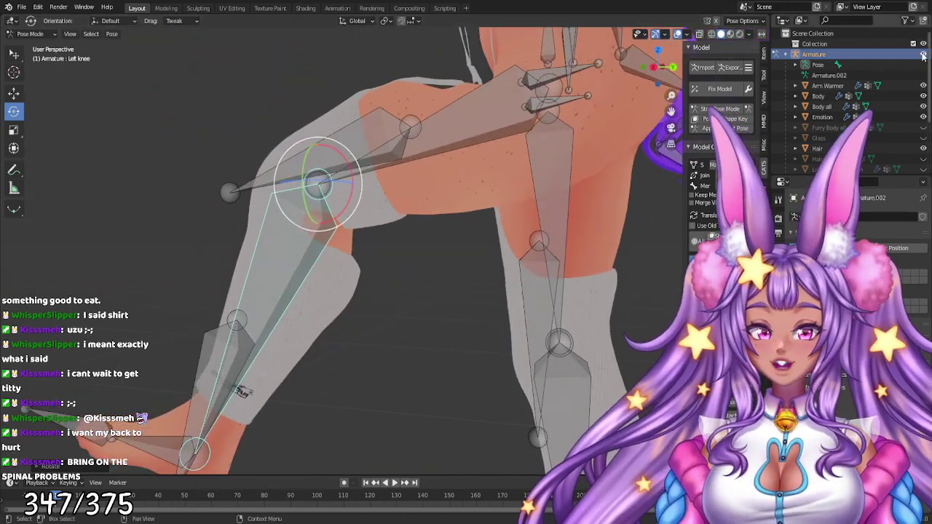
- Hide the Armature, examine the bent knee and stocking from both sides for skin poking through, and unhide the Armature
click(922, 54)
middle_drag(405, 175, 166, 194)
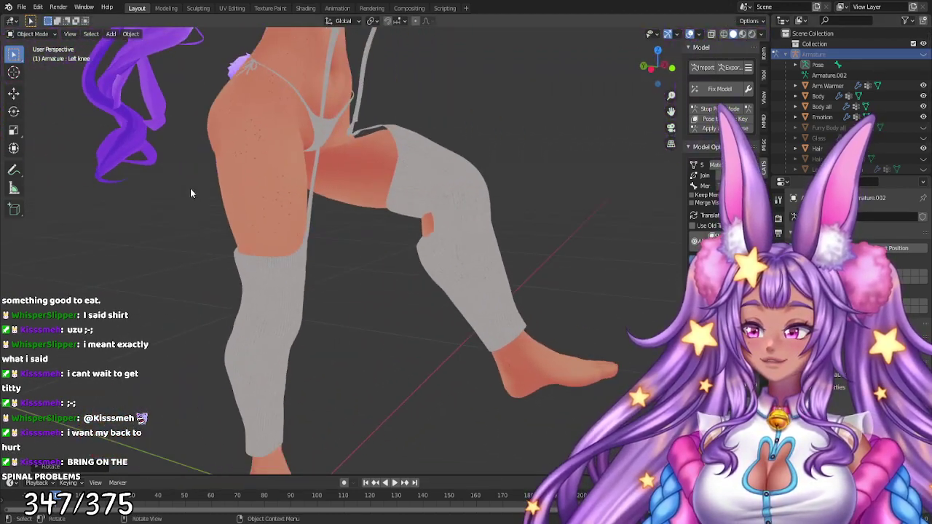
middle_drag(359, 192, 601, 100)
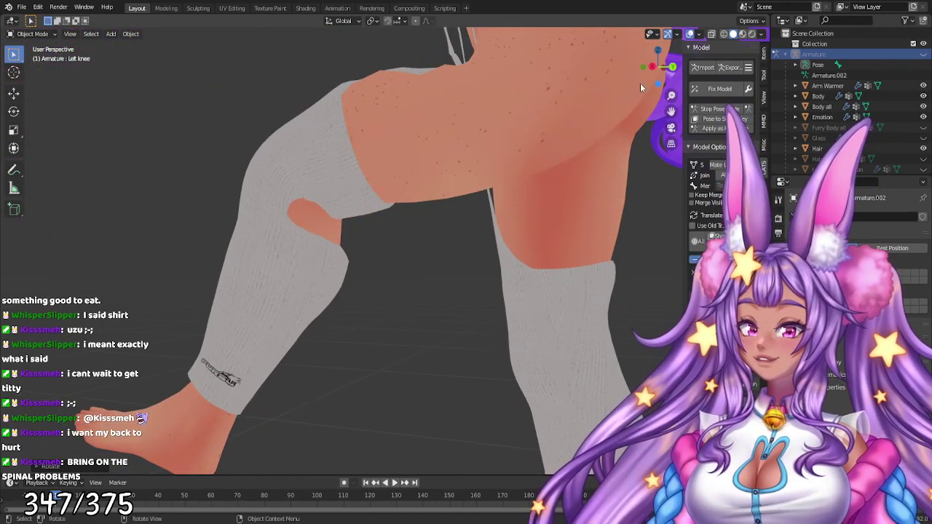
click(922, 54)
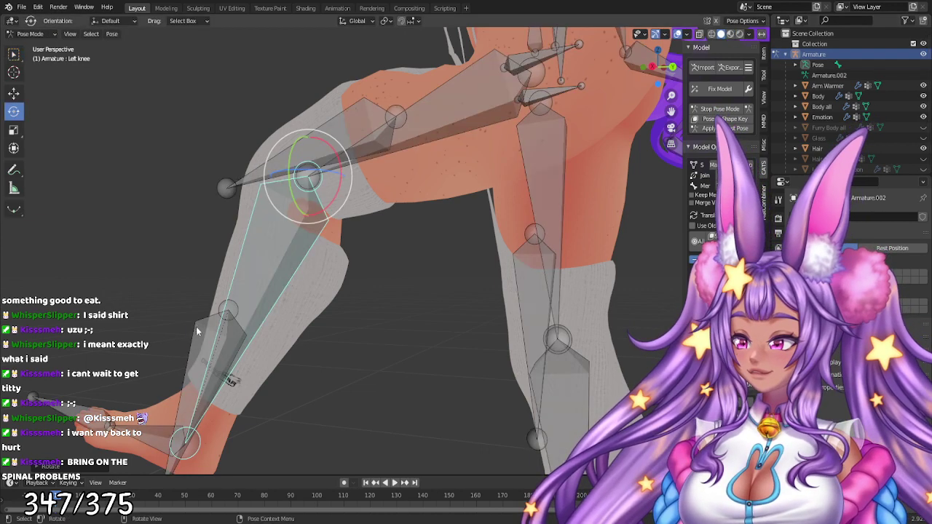
- Rotate the Twist_Ankle.L and Twist_Leg.L bones to test how they deform the leg and stocking
click(197, 327)
mouse_move(240, 276)
mouse_down()
mouse_move(254, 288)
mouse_move(244, 252)
mouse_move(243, 268)
mouse_up()
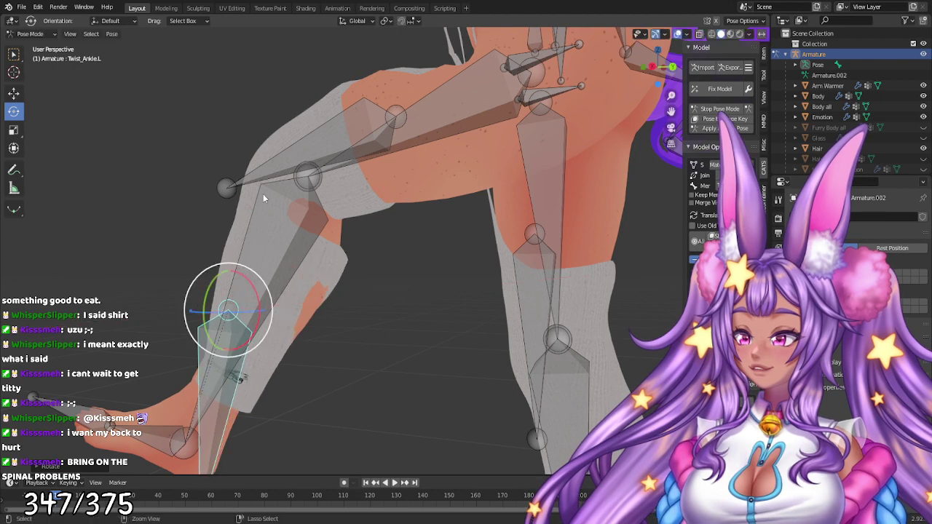
click(312, 134)
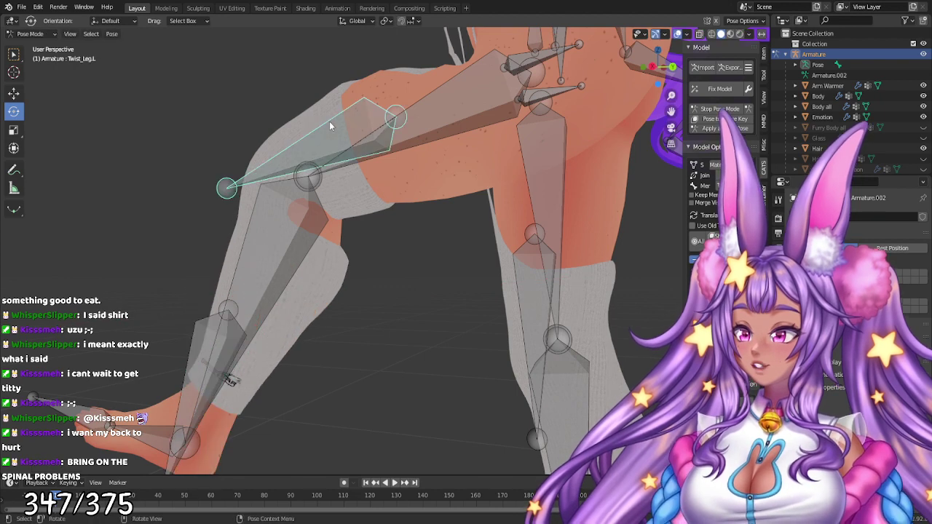
mouse_move(428, 104)
mouse_down()
mouse_move(418, 93)
mouse_move(431, 89)
mouse_up()
middle_drag(586, 135, 400, 178)
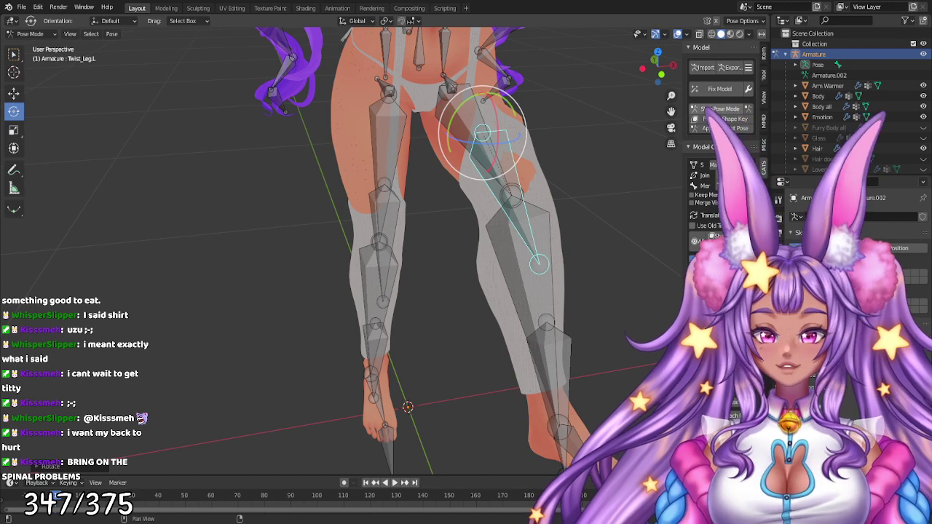
- Stop posing, switch the Armature to Edit Mode and delete the Twist_Leg and Twist_Ankle bones of both legs
click(715, 109)
key(Tab)
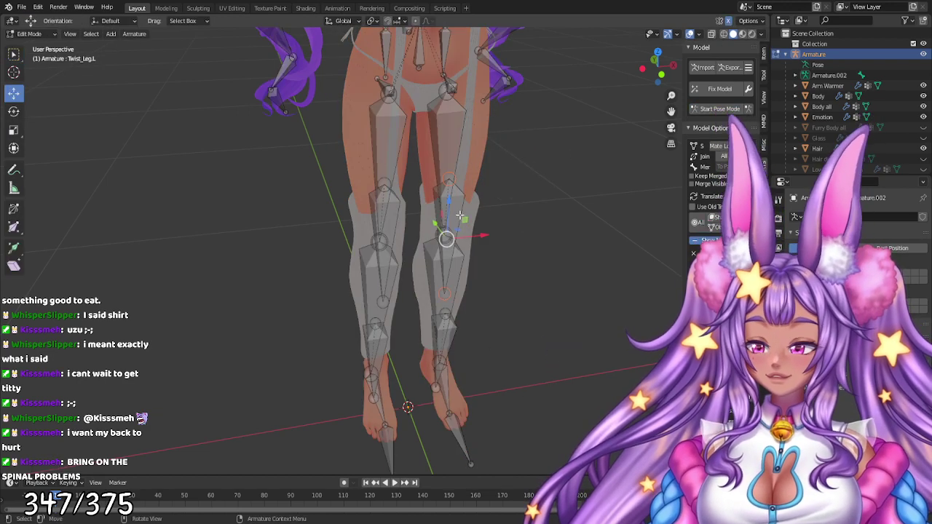
click(452, 335)
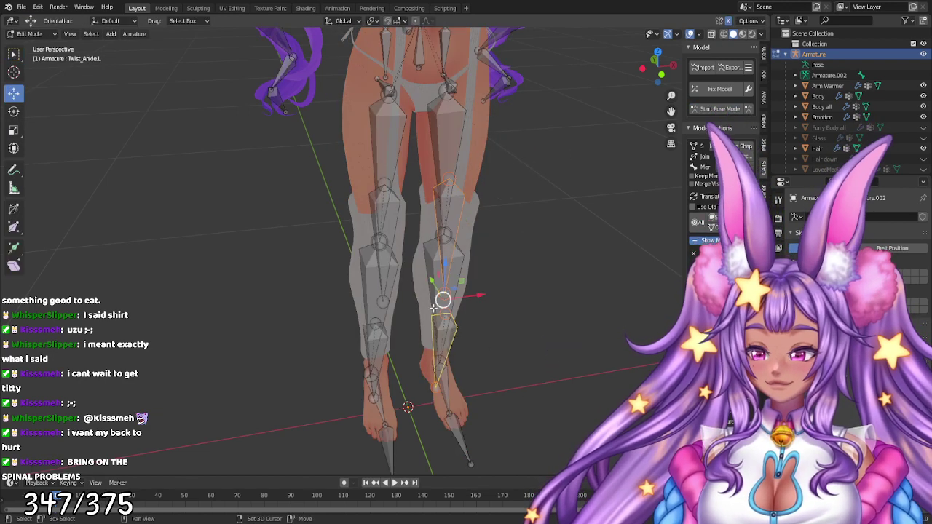
click(385, 351)
click(391, 208)
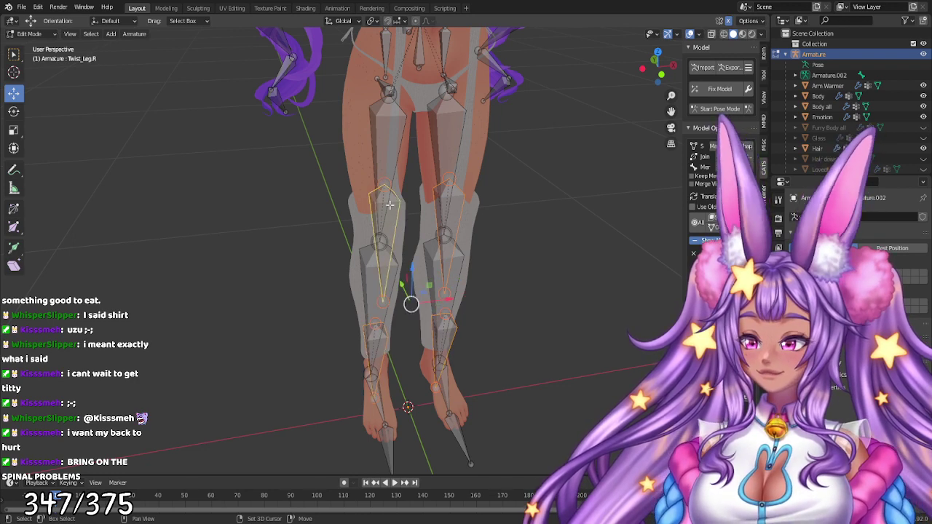
key(x)
click(390, 205)
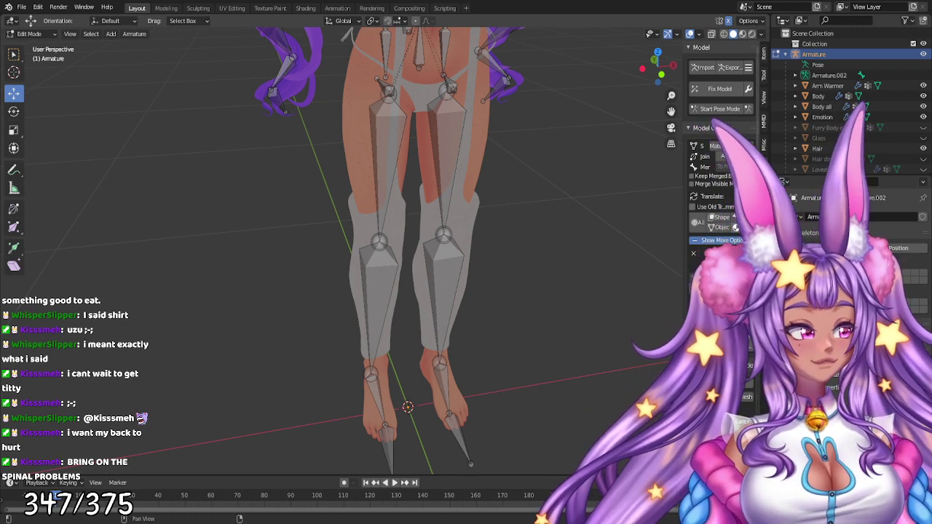
- Return to Object Mode, select the Virgin Destroyer outfit mesh and remove its vertex groups
middle_drag(630, 194, 367, 197)
click(29, 34)
click(32, 42)
scroll(384, 227, up, 3)
click(408, 153)
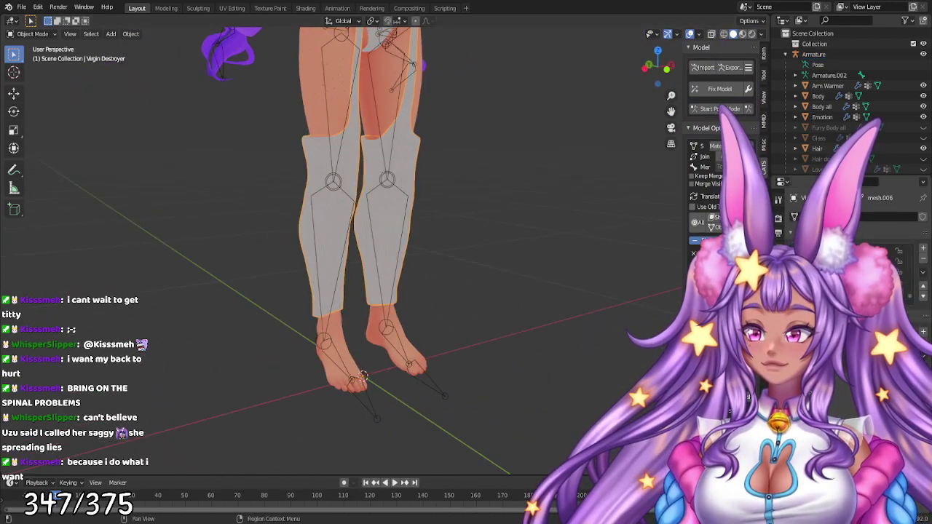
click(922, 260)
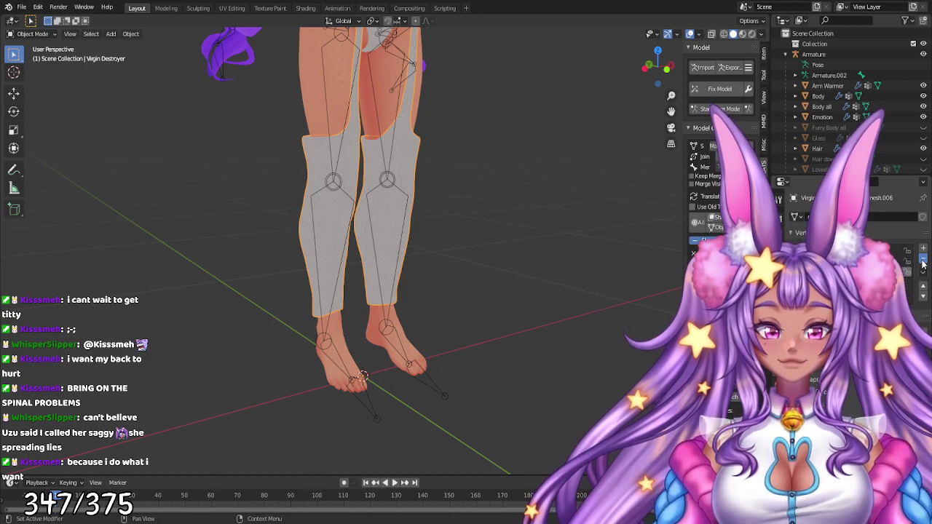
- Add a Data Transfer modifier to the Virgin Destroyer outfit with the body mesh as source, and apply it
scroll(457, 138, down, 3)
shift+middle_drag(457, 138, 452, 291)
scroll(452, 290, up, 4)
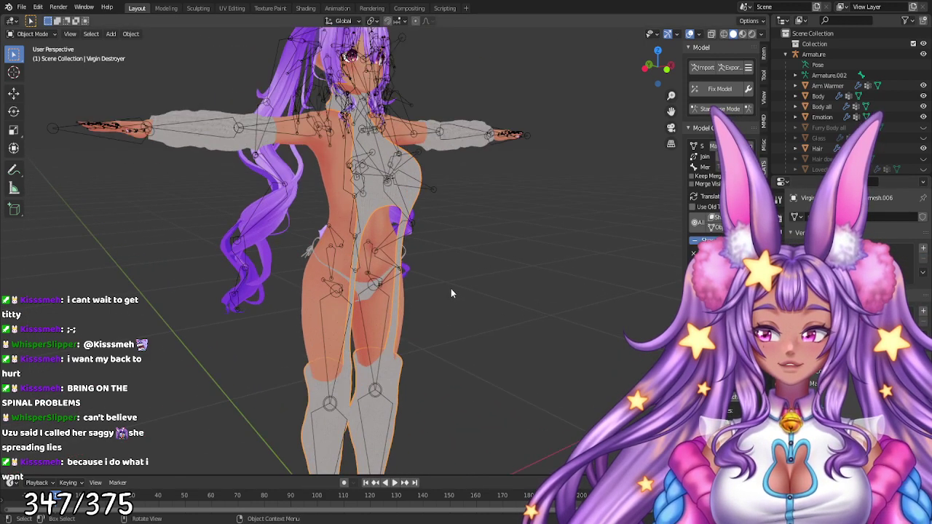
mouse_move(461, 248)
middle_down()
mouse_move(387, 252)
mouse_move(451, 251)
middle_up()
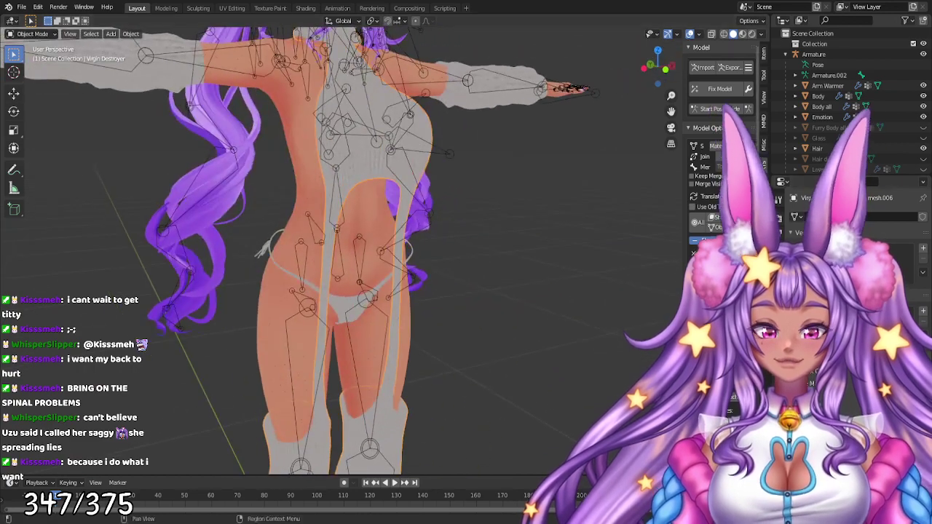
click(778, 310)
click(859, 216)
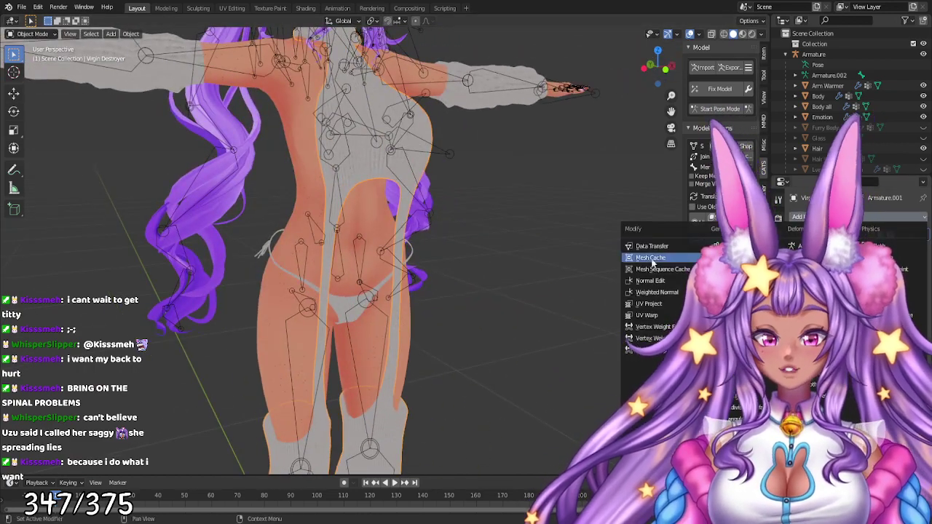
click(638, 247)
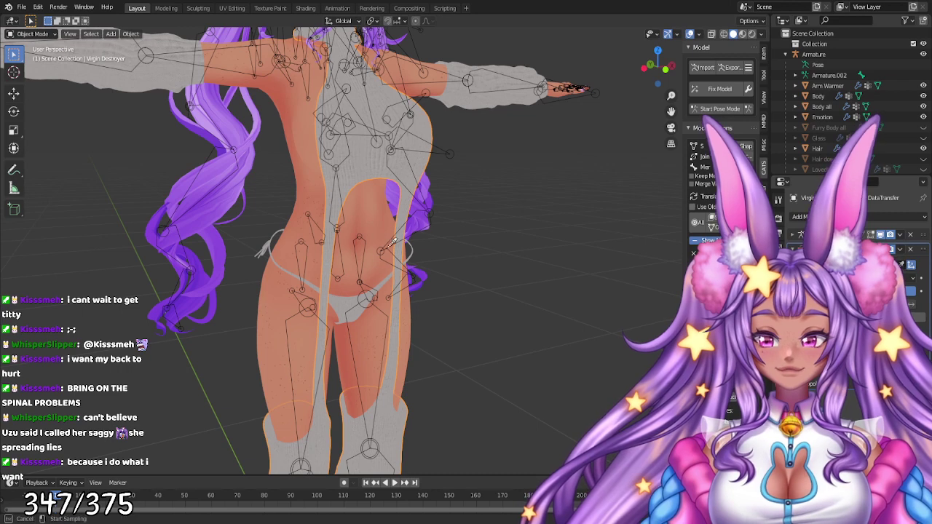
click(374, 218)
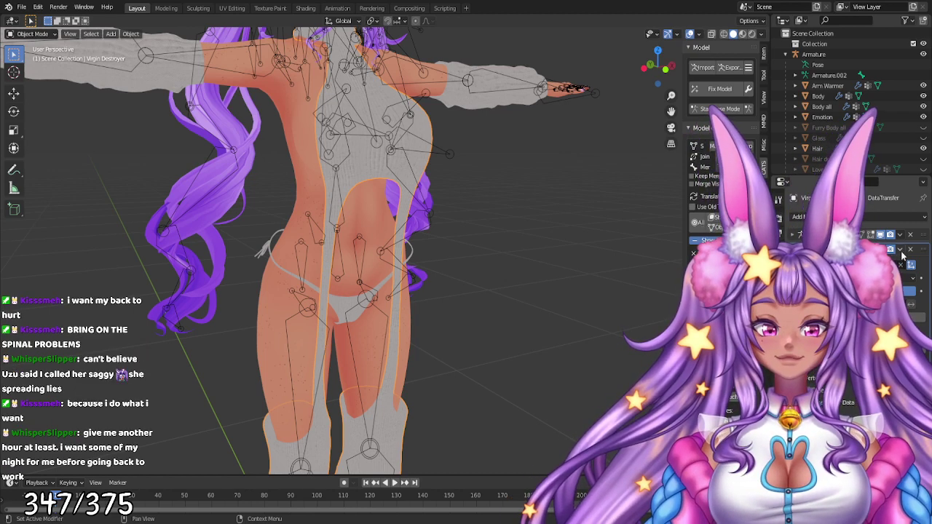
key(ctrl+a)
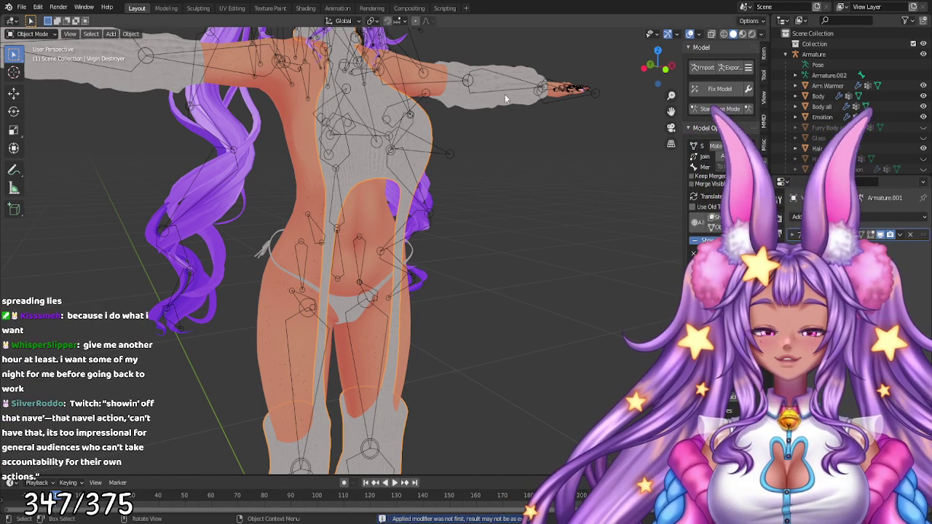
- Select the Body all mesh, raise its Thick legs shape key and check the outfit's fit from the front
click(403, 320)
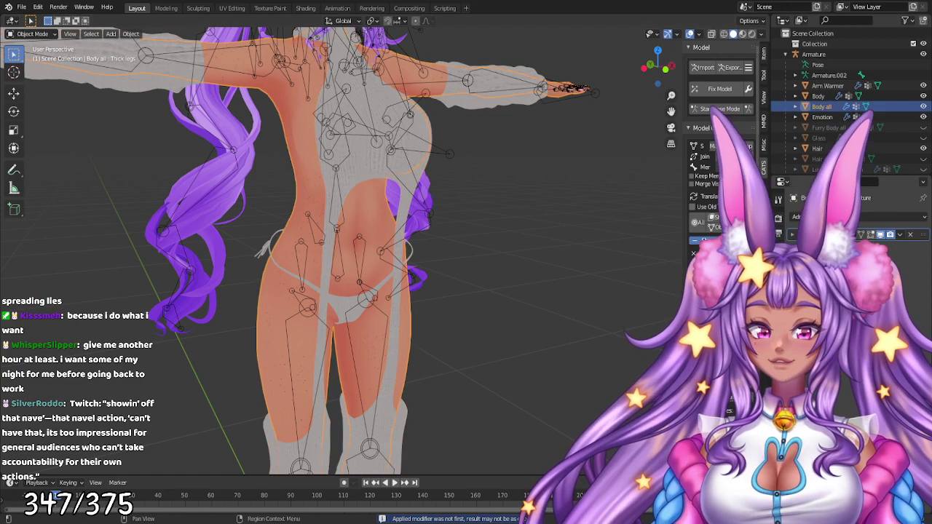
drag(848, 407, 899, 406)
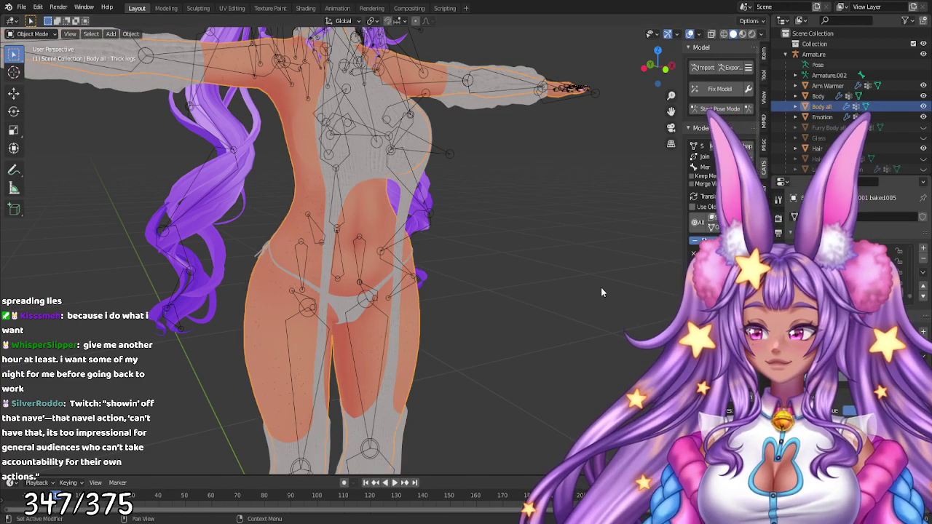
scroll(422, 284, down, 1)
middle_drag(422, 284, 356, 283)
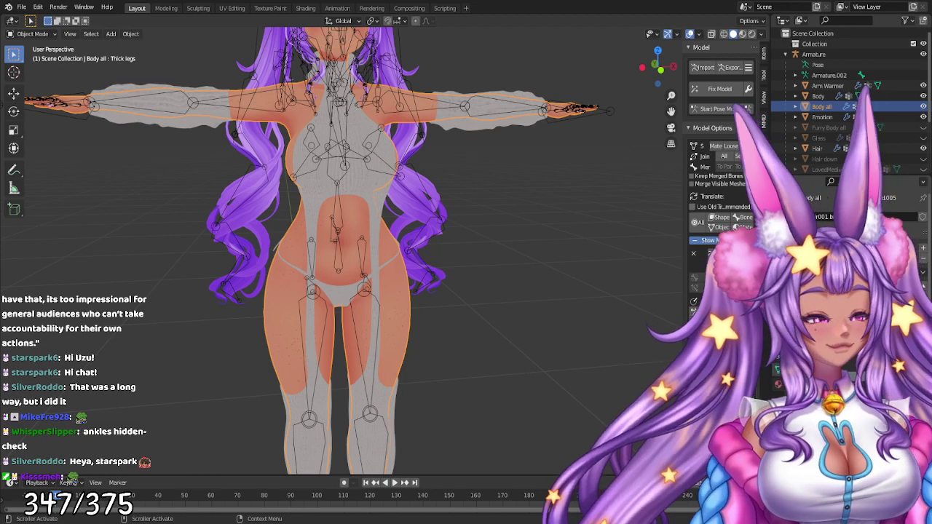
middle_drag(540, 190, 540, 209)
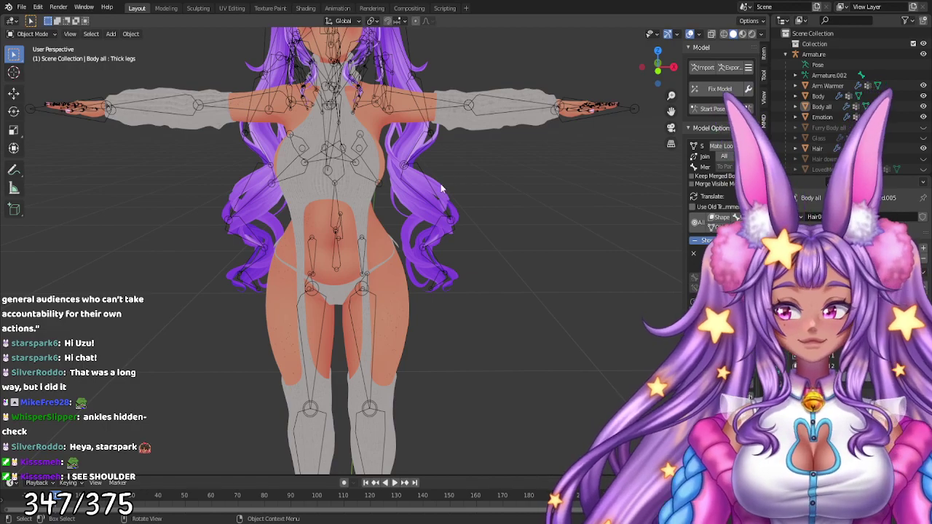
- Select the Armature and switch it to Pose Mode
middle_drag(430, 329, 535, 131)
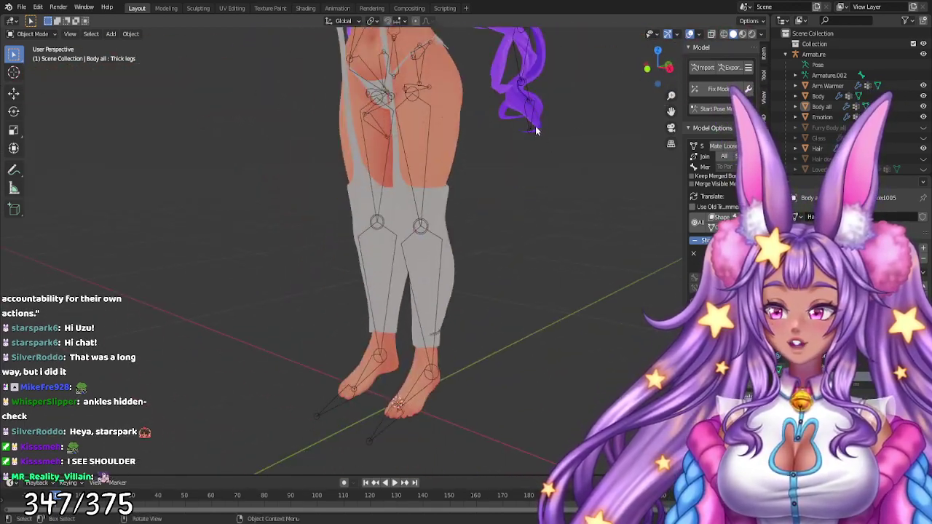
click(412, 96)
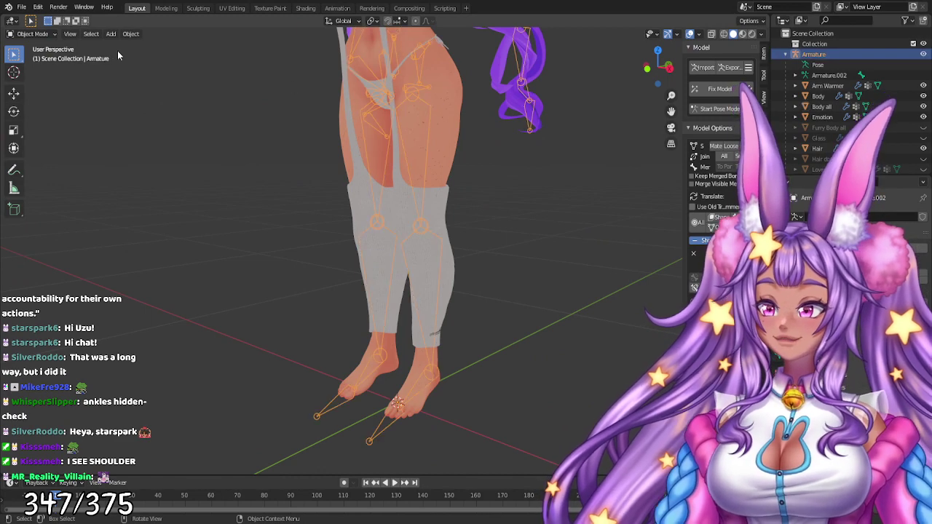
click(24, 35)
click(37, 67)
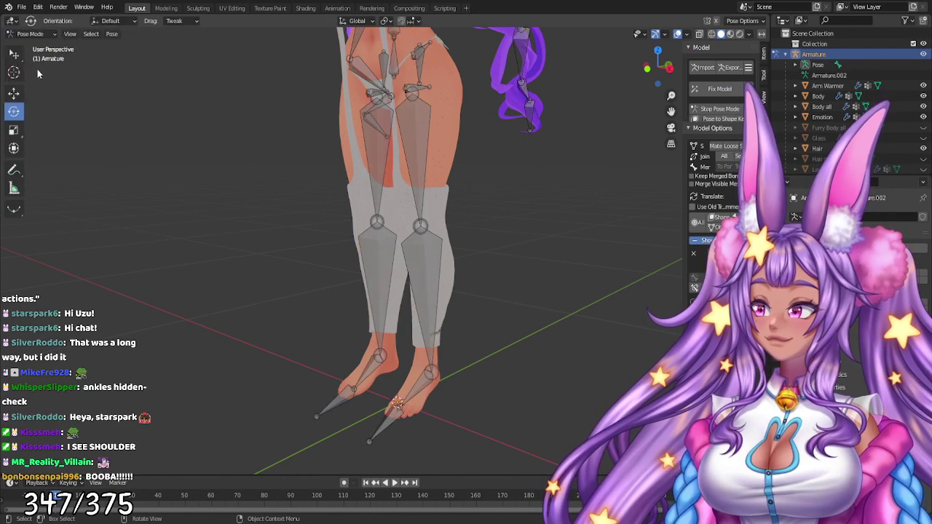
- Rotate the Left leg bone forward and bend the Left knee bone to test the stocking's deformation
click(400, 112)
drag(400, 112, 375, 182)
click(297, 169)
middle_drag(374, 182, 255, 176)
drag(355, 175, 324, 147)
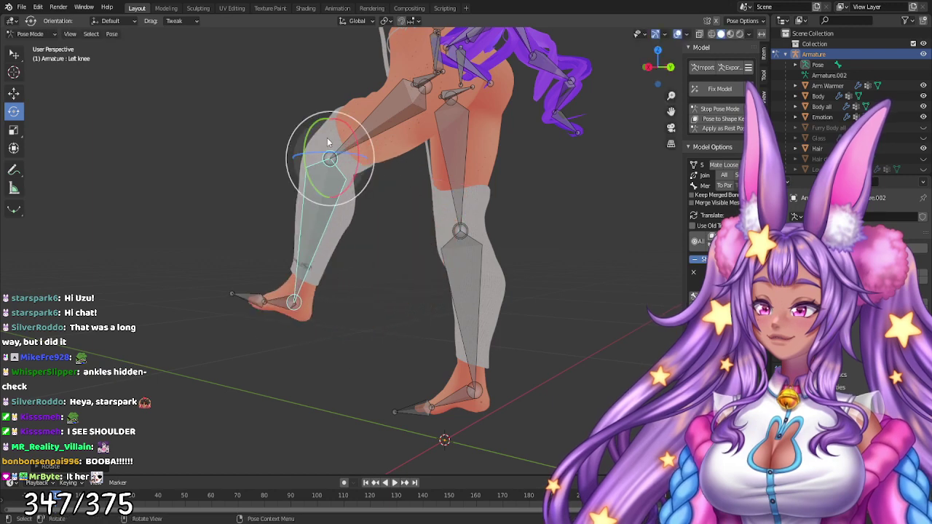
middle_drag(394, 183, 362, 169)
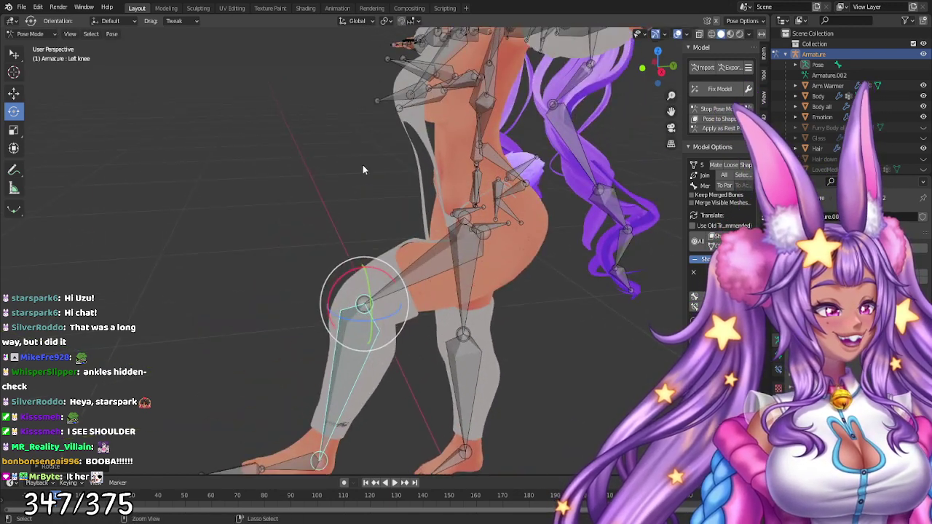
- Undo the left leg and knee rotations
key(ctrl+z)
key(ctrl+z)
key(ctrl+z)
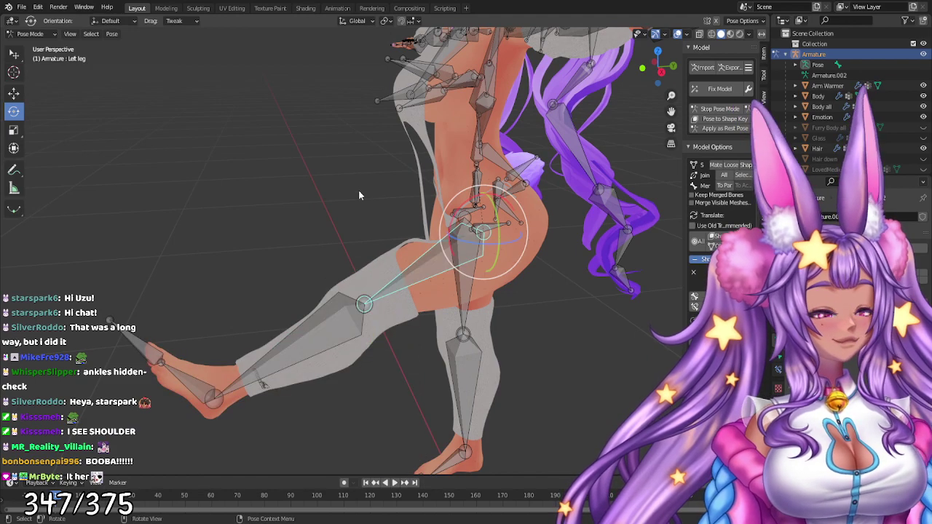
middle_drag(361, 186, 300, 200)
key(ctrl+z)
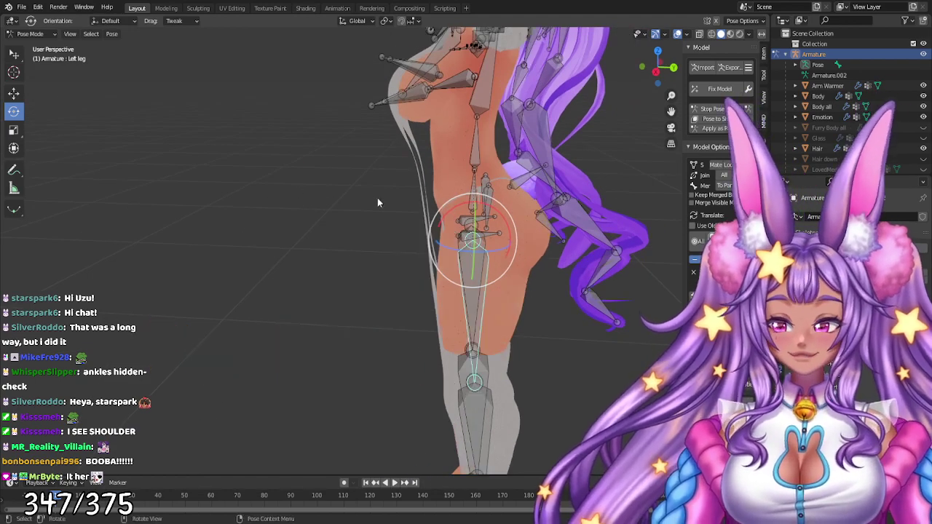
- Rotate the Spine bone to test how the outfit follows the torso, examining it from the side and front
scroll(393, 186, up, 2)
shift+middle_drag(453, 131, 422, 199)
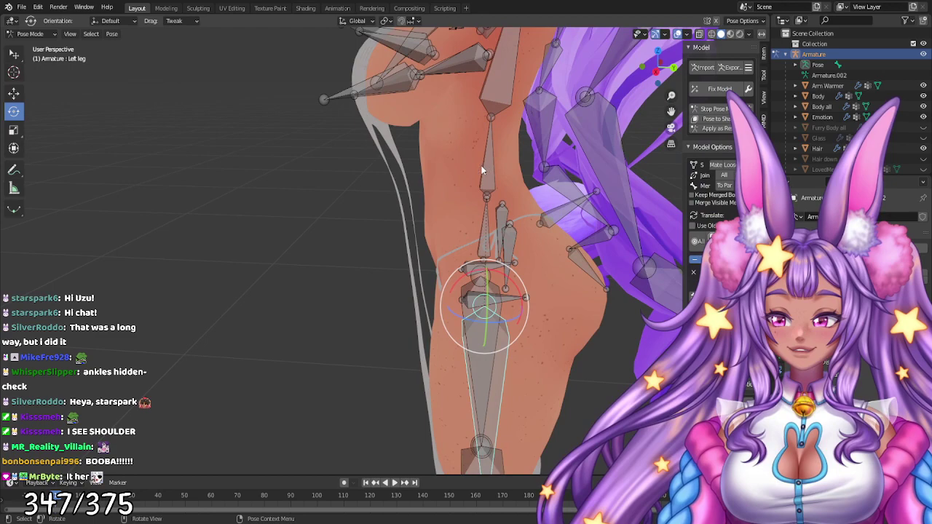
key(ctrl+z)
middle_drag(349, 219, 454, 224)
drag(478, 158, 458, 173)
middle_drag(458, 172, 420, 163)
drag(477, 155, 416, 147)
middle_drag(417, 147, 398, 132)
middle_drag(425, 103, 474, 232)
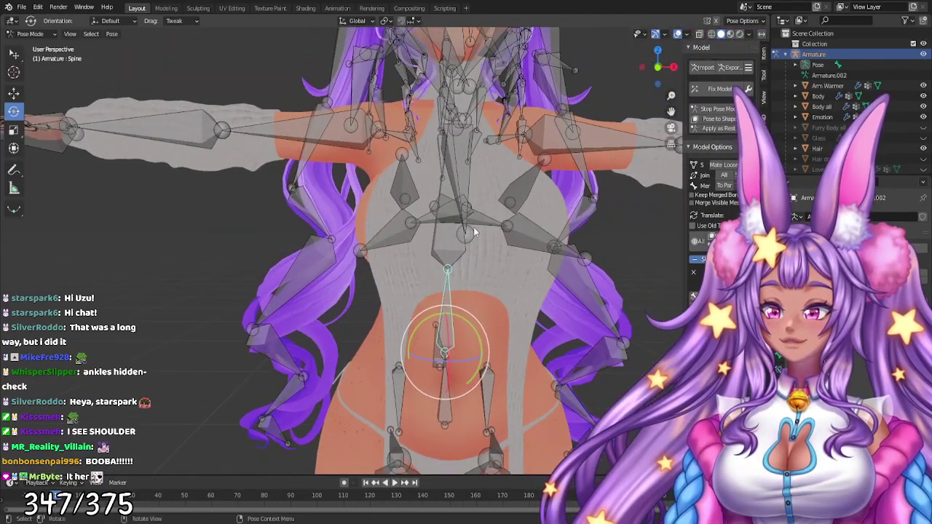
- Trackball-rotate the Breast_L_1 bone to test how the outfit's chest area deforms
click(468, 211)
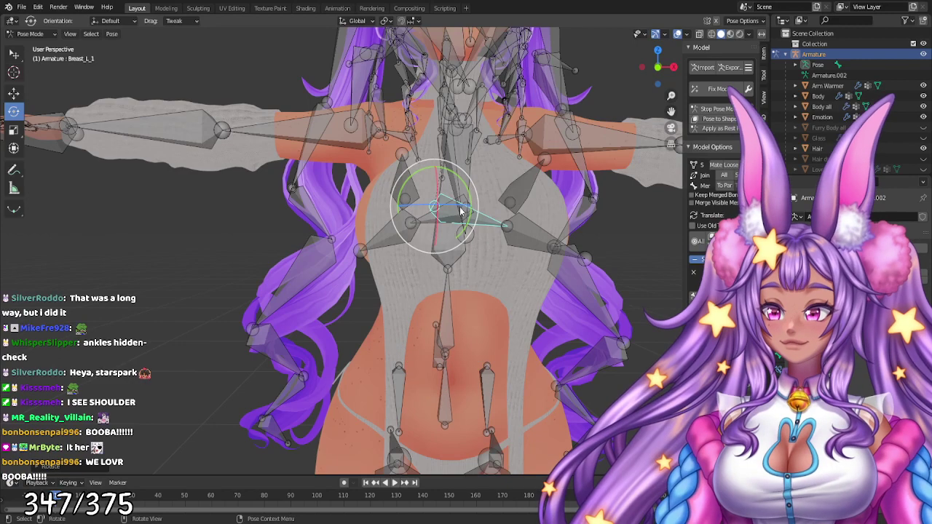
key(r)
key(r)
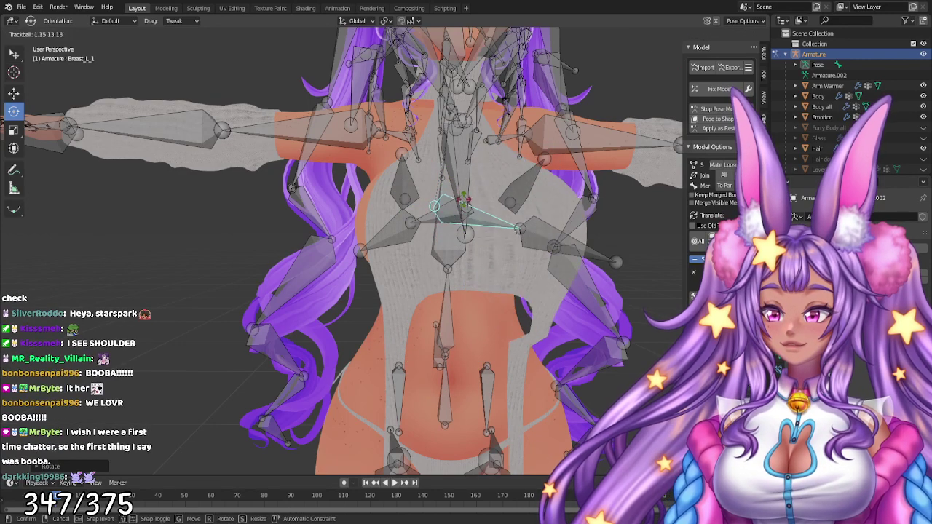
click(610, 174)
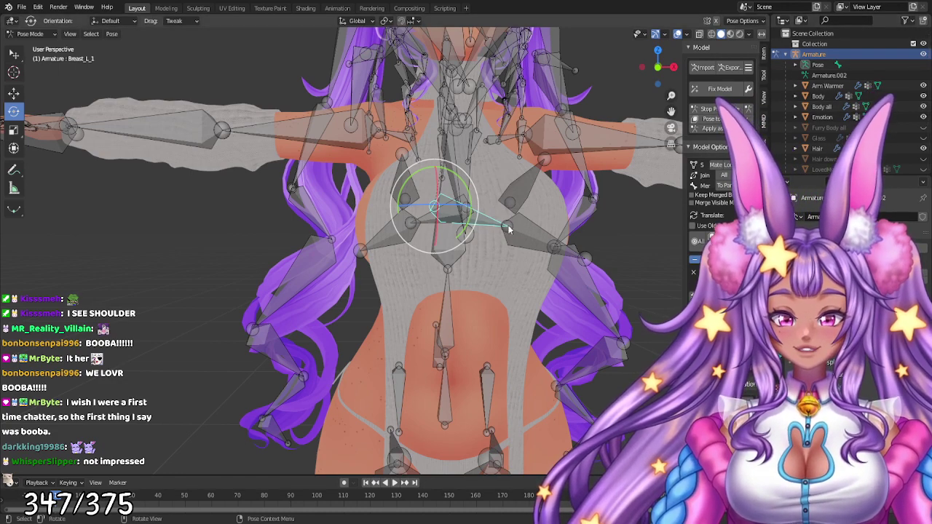
scroll(530, 214, down, 2)
middle_drag(495, 240, 531, 247)
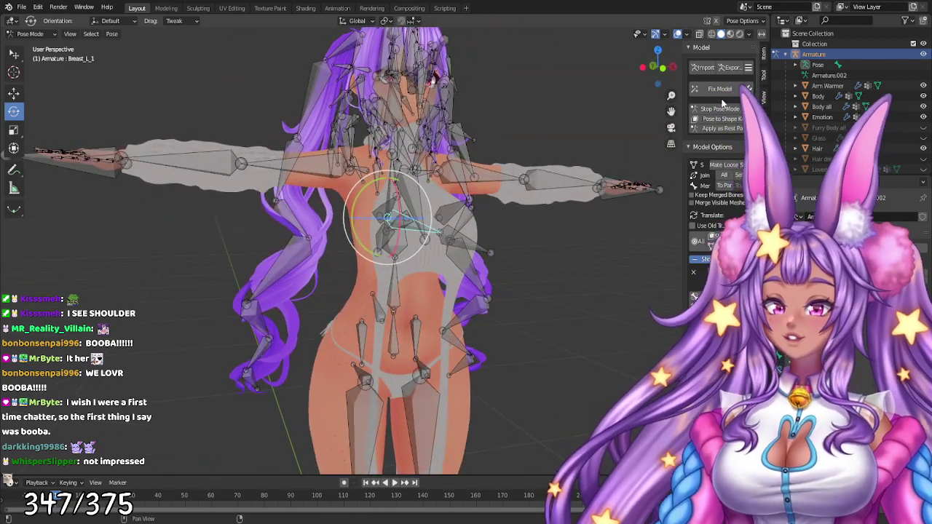
- Stop Pose Mode and put the Virgin Destroyer outfit into Weight Paint mode with the Armature also selected
click(719, 108)
click(923, 55)
click(424, 227)
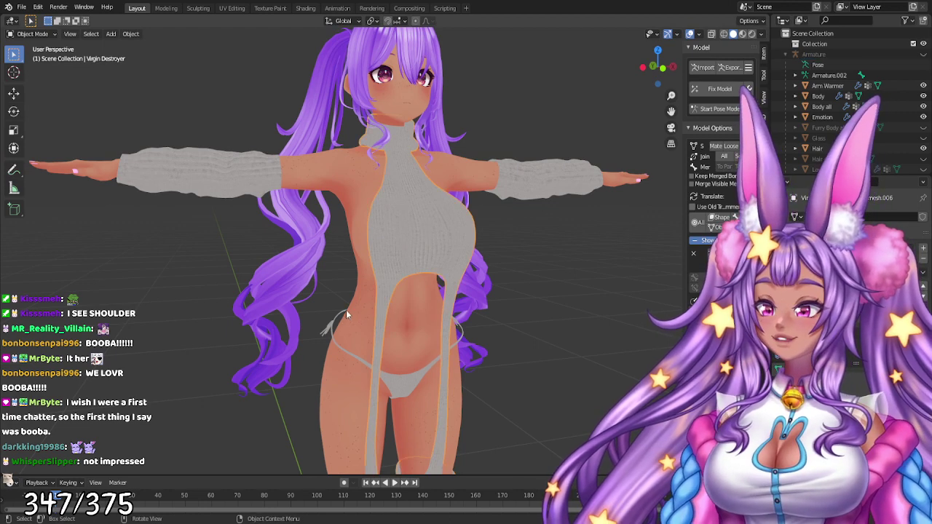
click(922, 55)
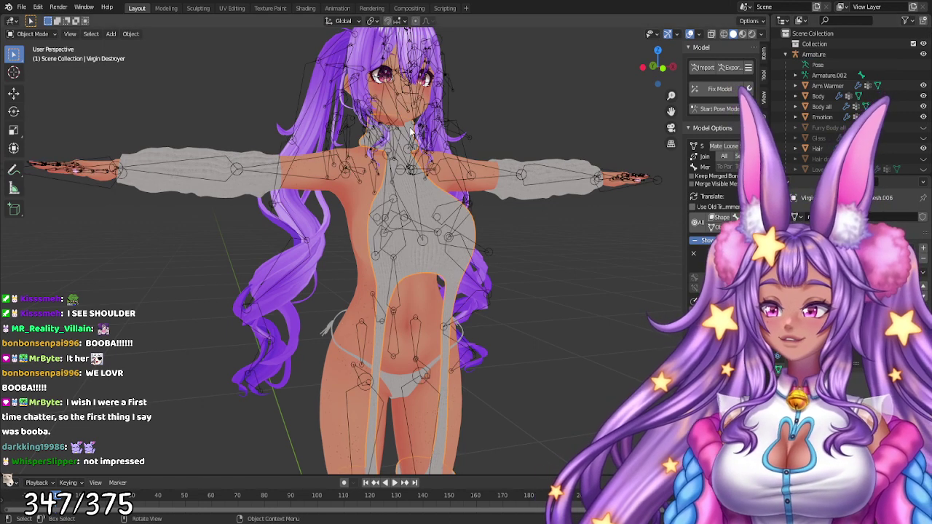
click(421, 134)
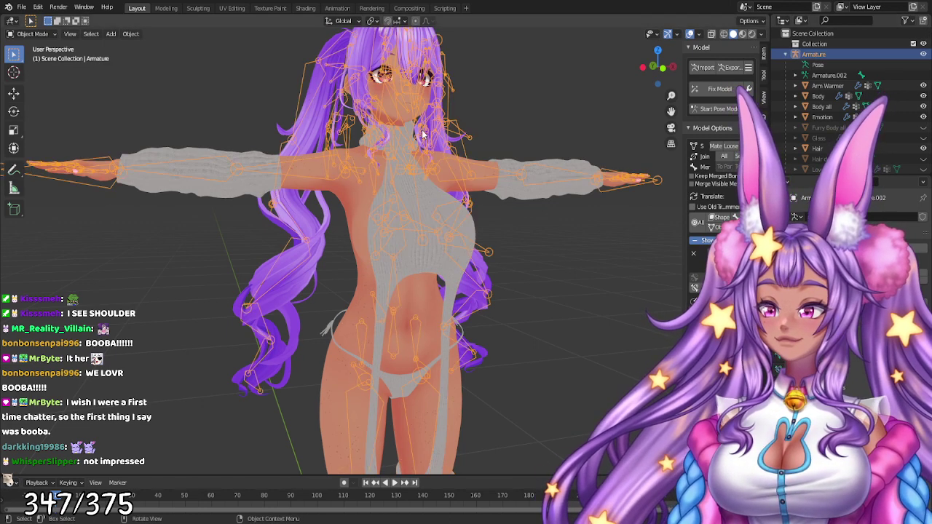
shift+click(419, 263)
click(32, 33)
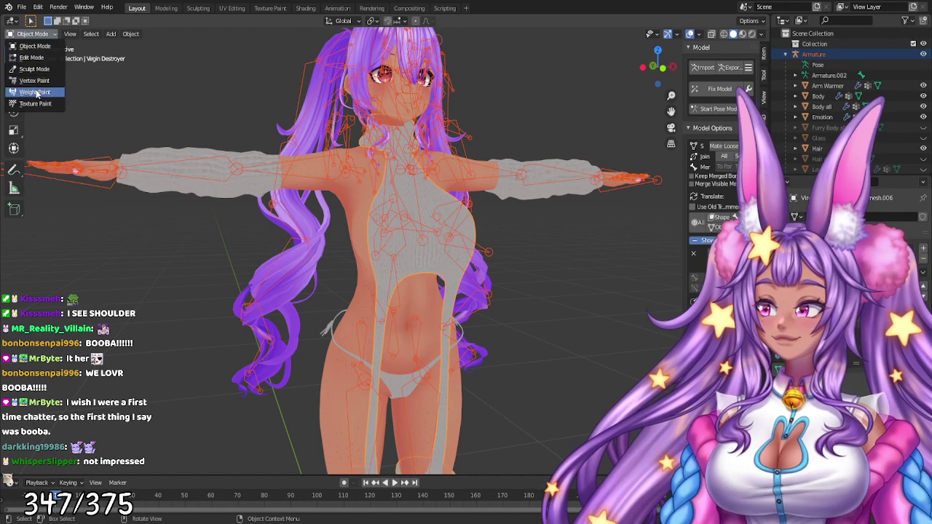
click(37, 91)
- Display the Breast_L_1 bone's weights on the outfit and hide the Armature
scroll(459, 235, up, 6)
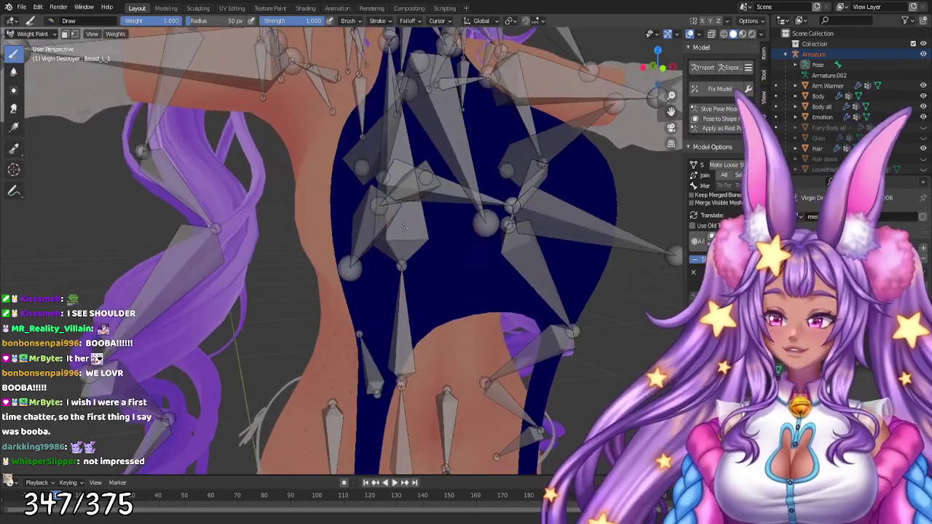
shift+click(424, 206)
middle_drag(423, 206, 389, 207)
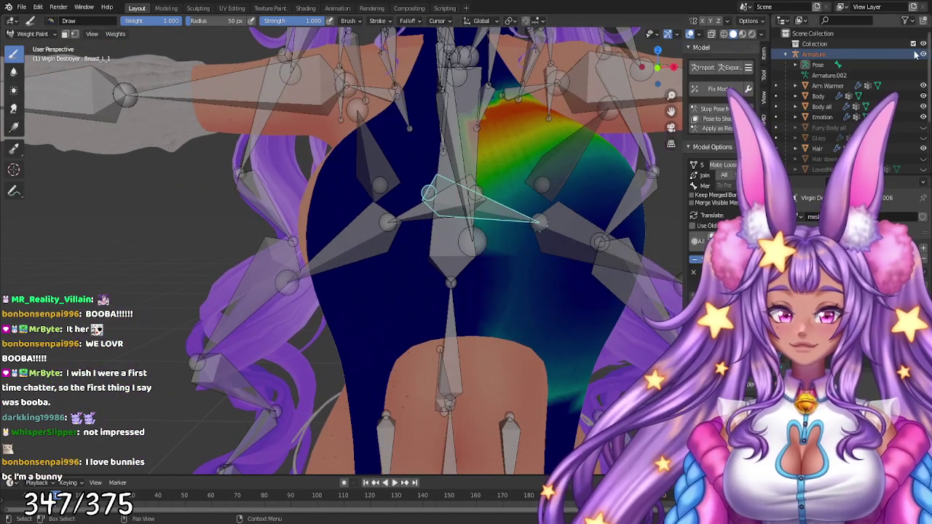
click(923, 54)
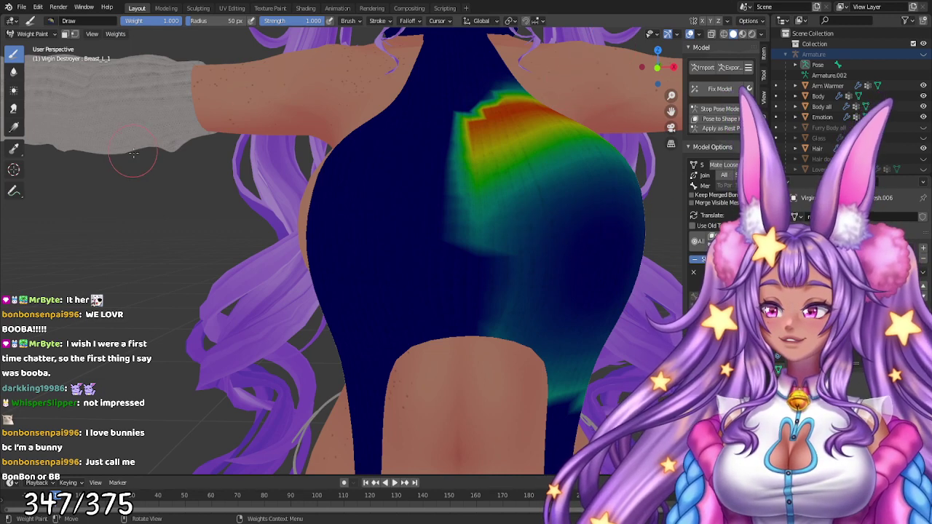
- Smear the Breast_L_1 weights near the outfit's lower centre using a Smear brush with 91 px radius and 0.512 strength
click(14, 108)
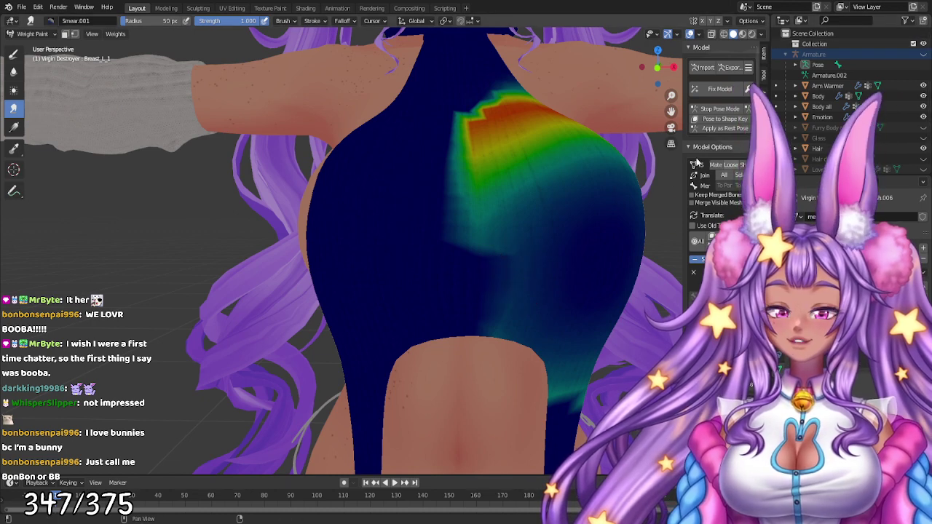
click(763, 138)
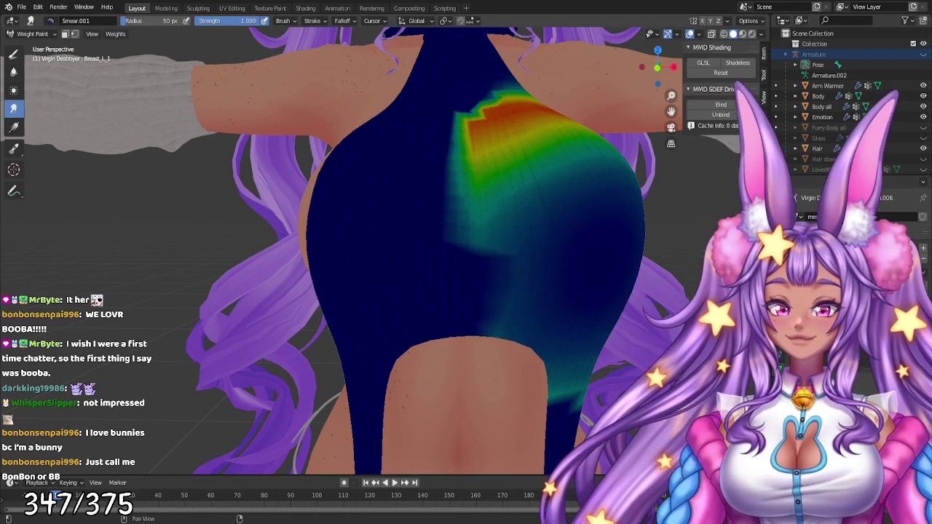
click(763, 119)
click(764, 74)
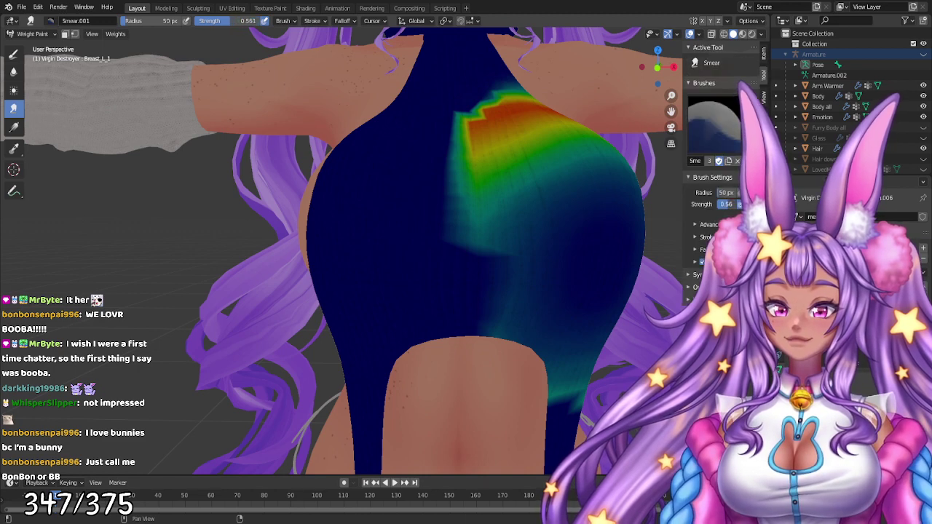
key(bracketright)
key(bracketright)
key(bracketright)
key(bracketright)
key(bracketright)
key(bracketright)
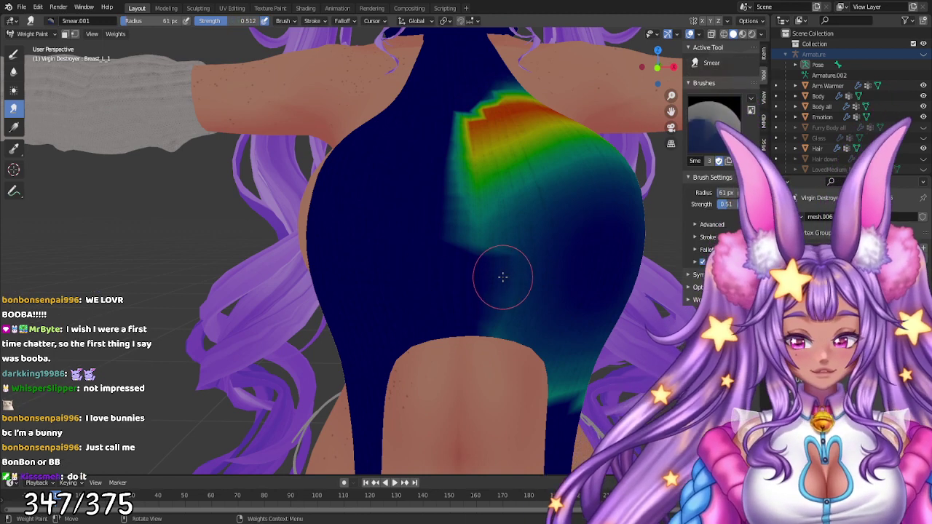
drag(487, 296, 478, 312)
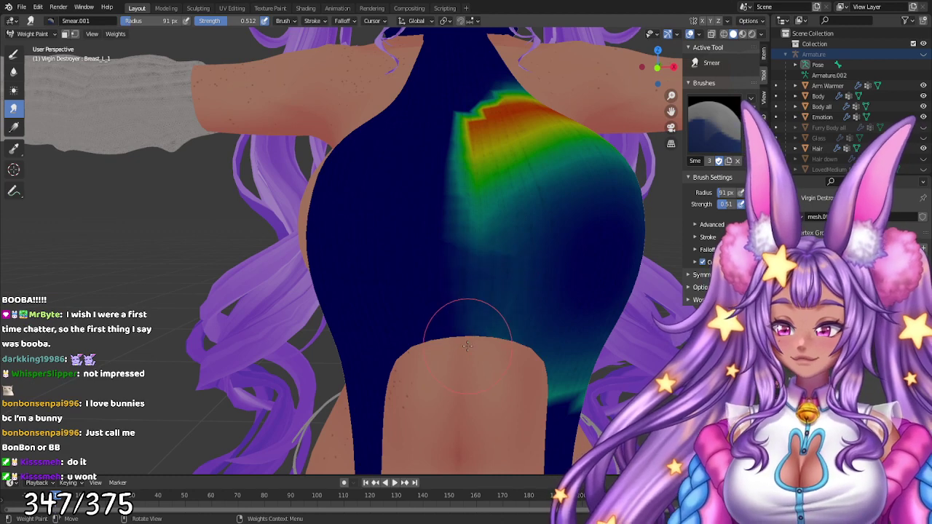
- Paint Breast_L_1 weight along the outfit's lower centre line with the Draw brush at weight 0.475 and strength 0.415
click(13, 56)
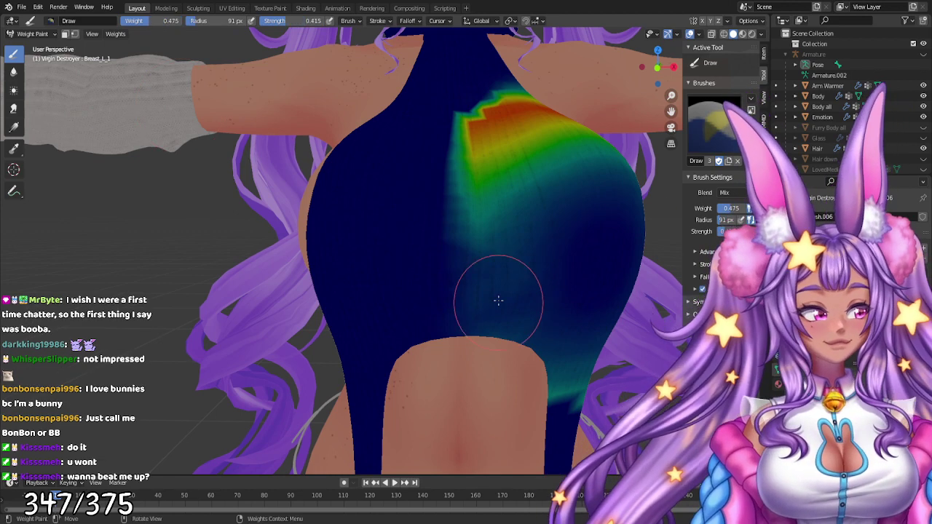
drag(463, 327, 458, 221)
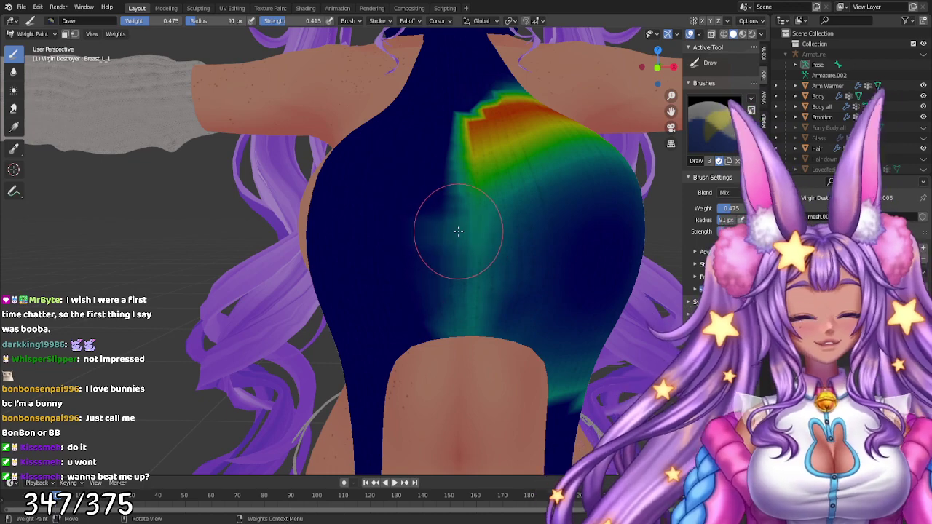
- Try smearing the jagged upper edge of the Breast_L_1 weights, and undo the stroke
middle_drag(553, 402, 446, 385)
scroll(466, 342, down, 3)
middle_drag(445, 284, 469, 385)
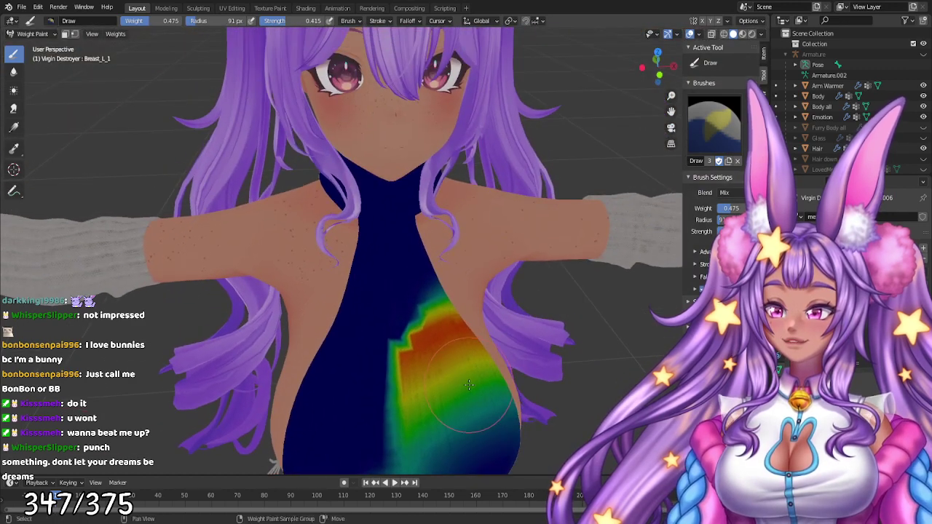
scroll(468, 384, up, 2)
click(13, 108)
mouse_move(402, 375)
mouse_down()
mouse_move(403, 342)
mouse_move(426, 312)
mouse_move(420, 302)
mouse_up()
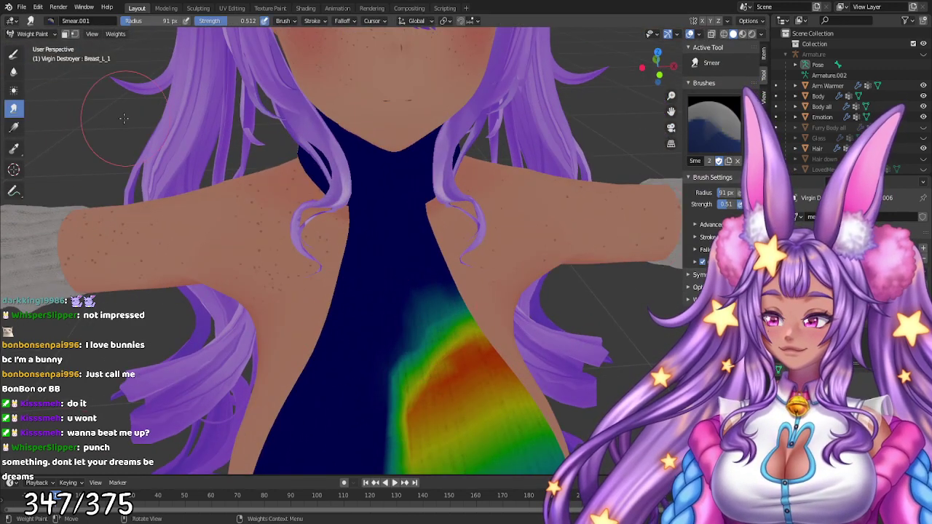
key(ctrl+z)
- Soften the upper and inner borders of the Breast_L_1 weights with the Blur brush at strength 0.244
click(13, 71)
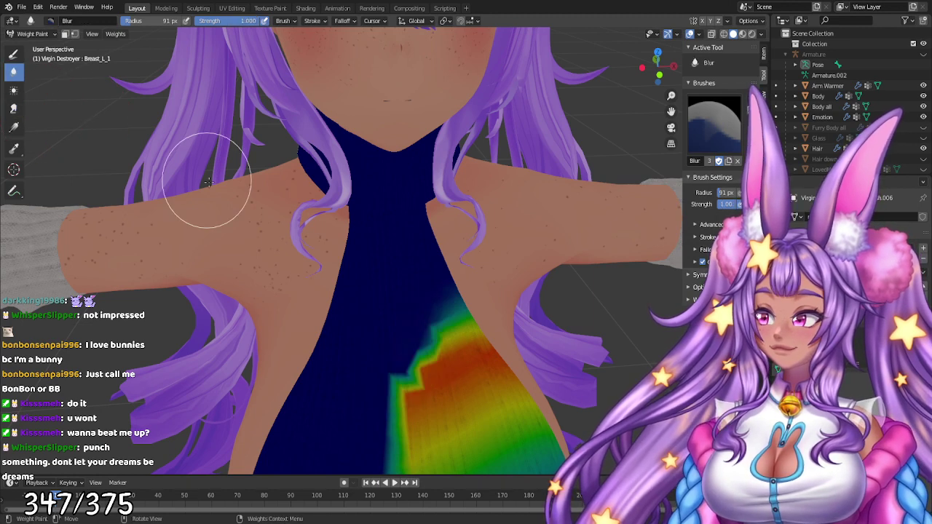
drag(247, 20, 229, 20)
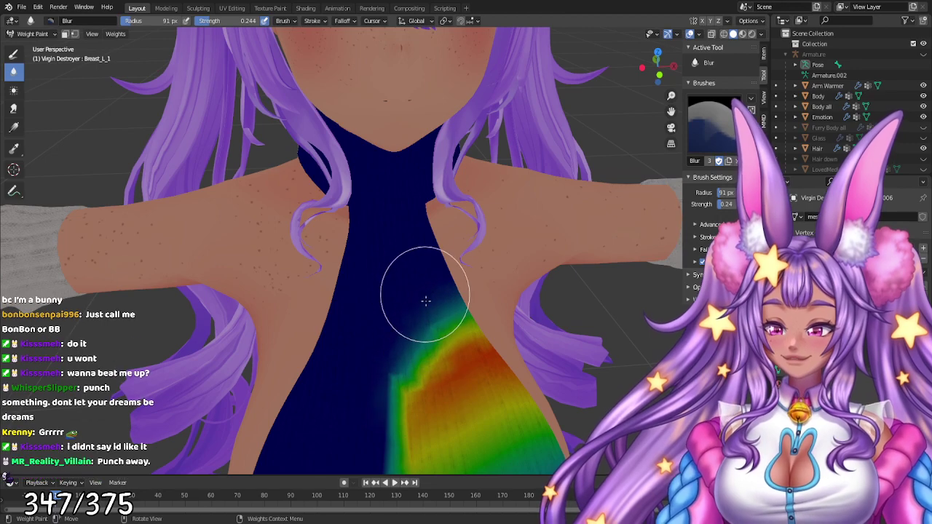
scroll(376, 437, down, 2)
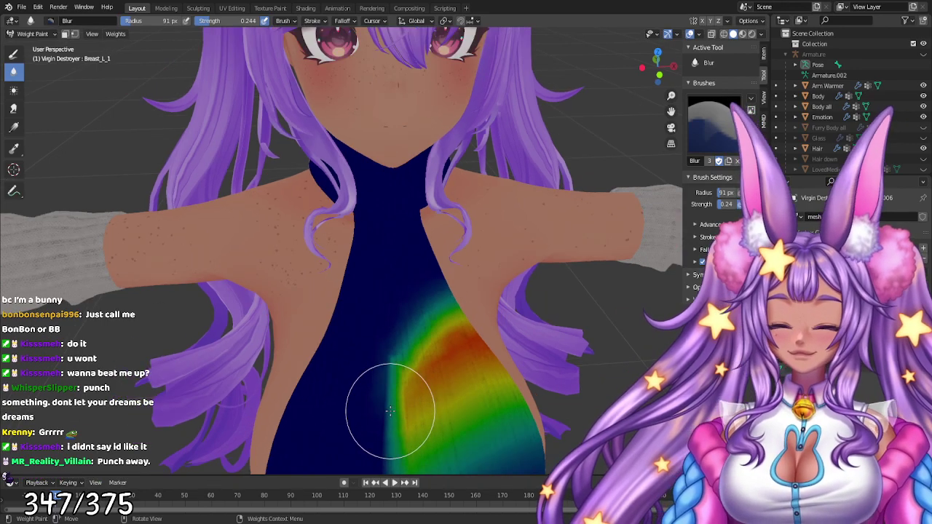
mouse_move(403, 431)
middle_down()
mouse_move(385, 406)
mouse_move(430, 317)
middle_up()
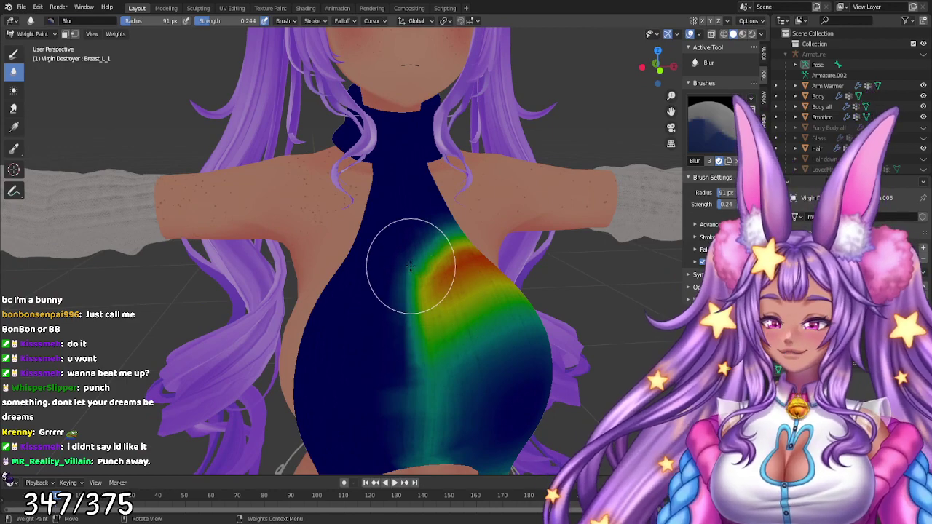
mouse_move(443, 436)
middle_down()
mouse_move(423, 336)
mouse_move(469, 346)
mouse_move(494, 397)
middle_up()
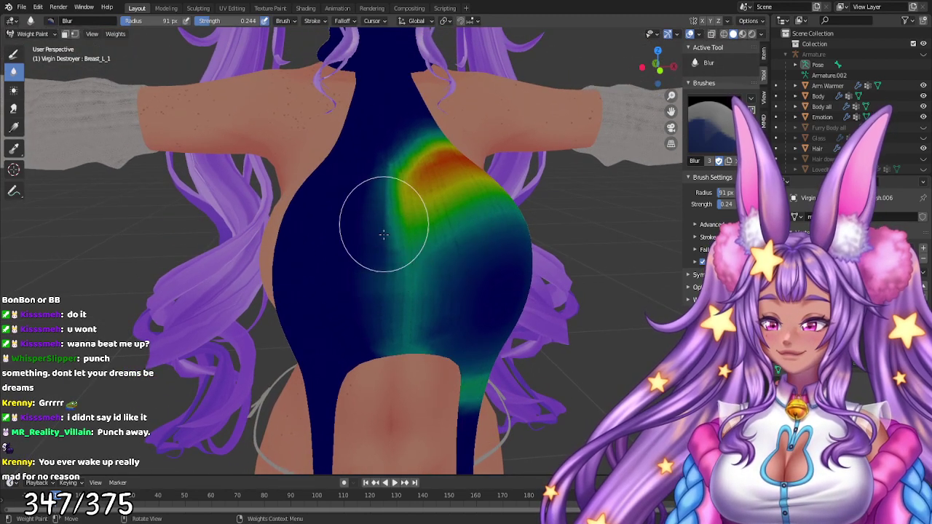
middle_drag(390, 238, 347, 305)
middle_drag(374, 276, 445, 272)
shift+middle_drag(476, 375, 458, 139)
shift+middle_drag(446, 212, 481, 377)
- Unhide the Armature, switch the weight display to the Breast_L_2 bone, and hide the Armature again
click(923, 54)
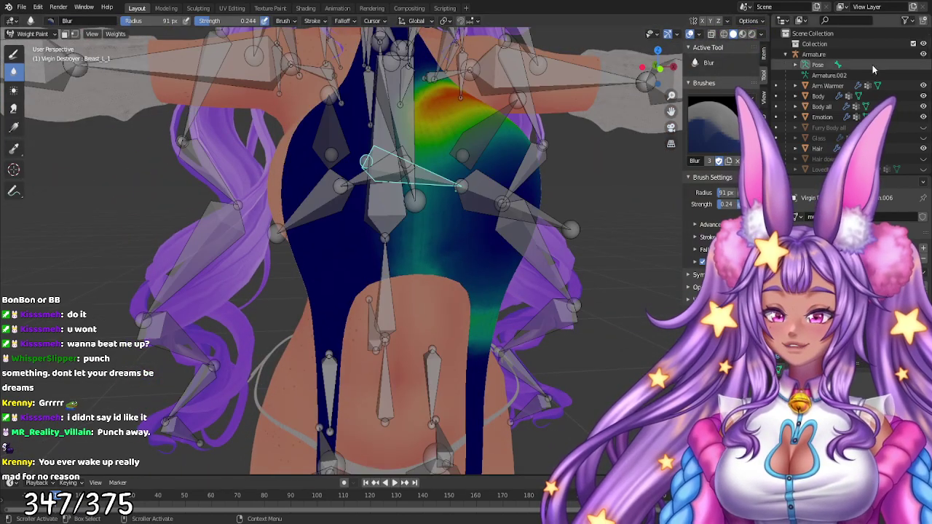
shift+click(481, 195)
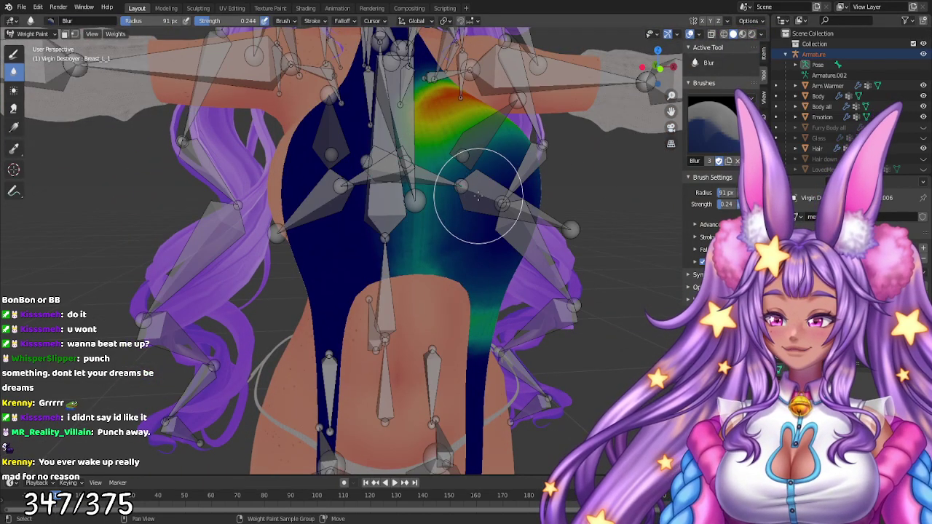
ctrl+click(495, 203)
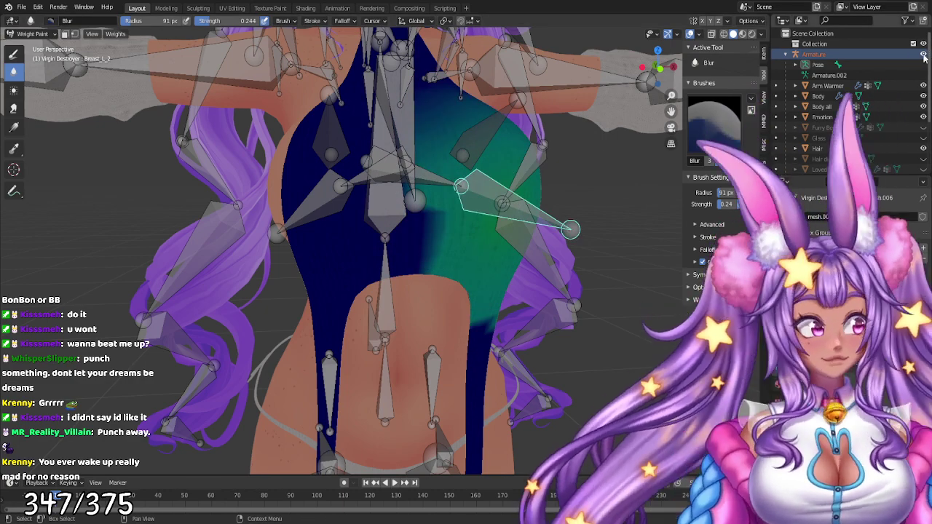
click(922, 56)
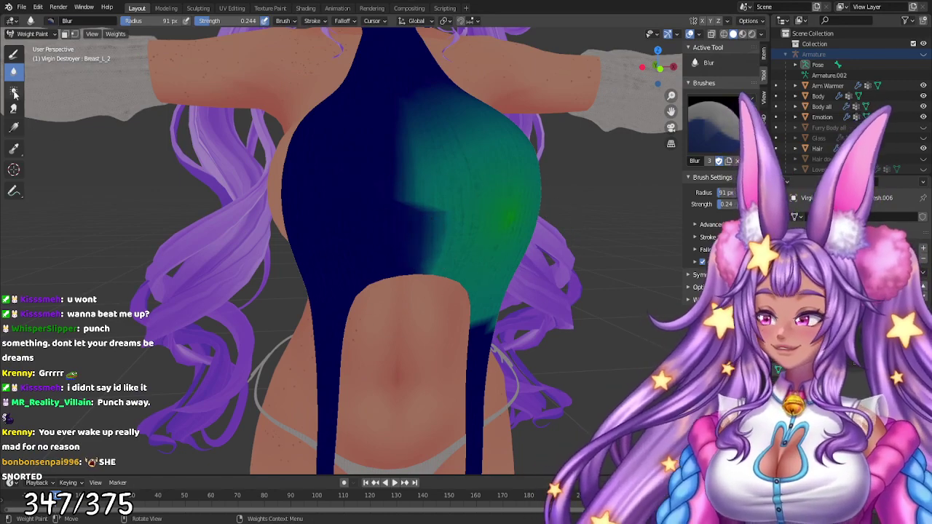
- Smear the Breast_L_2 weights to smooth the stepped inner border at the outfit's centre
click(13, 108)
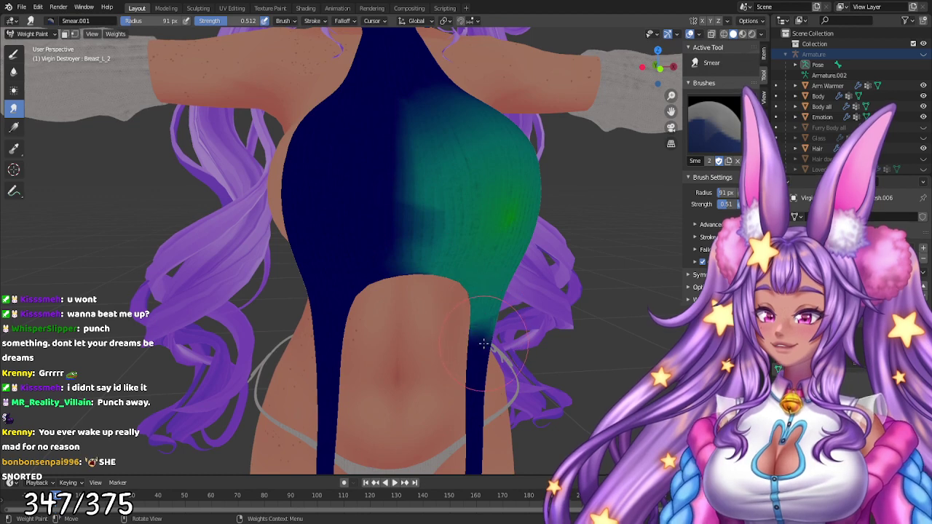
middle_drag(426, 166, 403, 180)
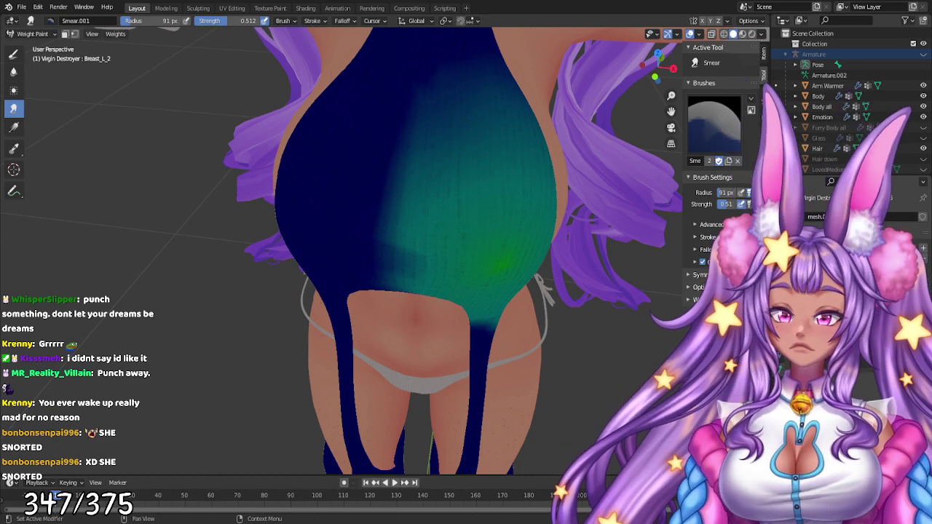
middle_drag(393, 270, 457, 182)
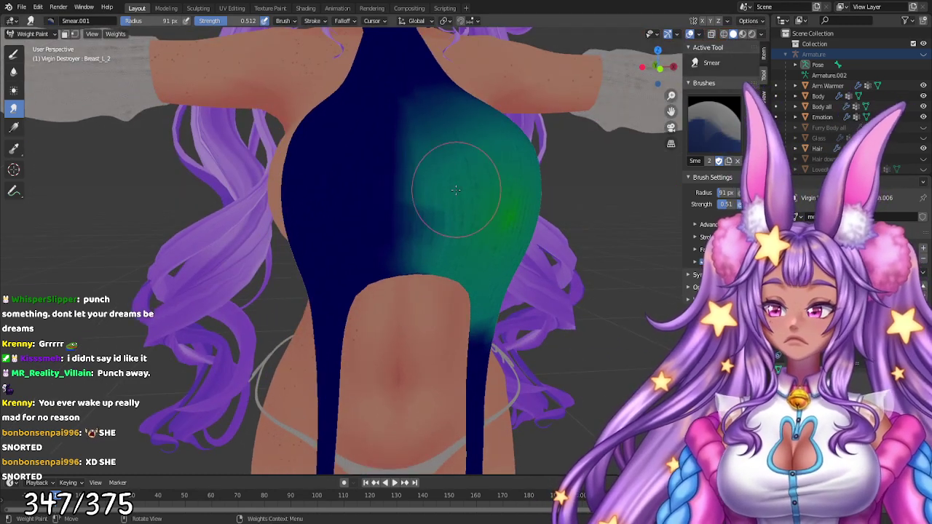
drag(439, 217, 415, 227)
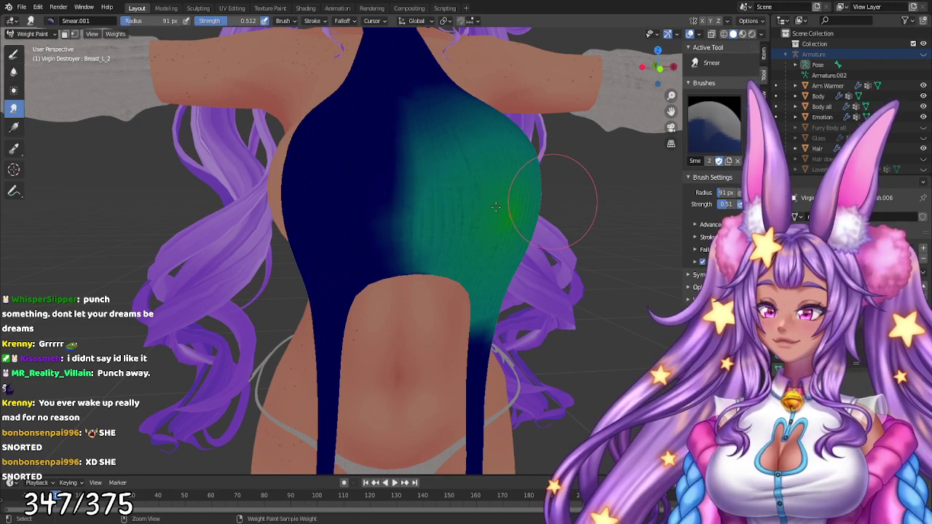
- Smear the Breast_L_2 weight transition at the top of the front strap, and unhide the Armature
middle_drag(440, 230, 490, 311)
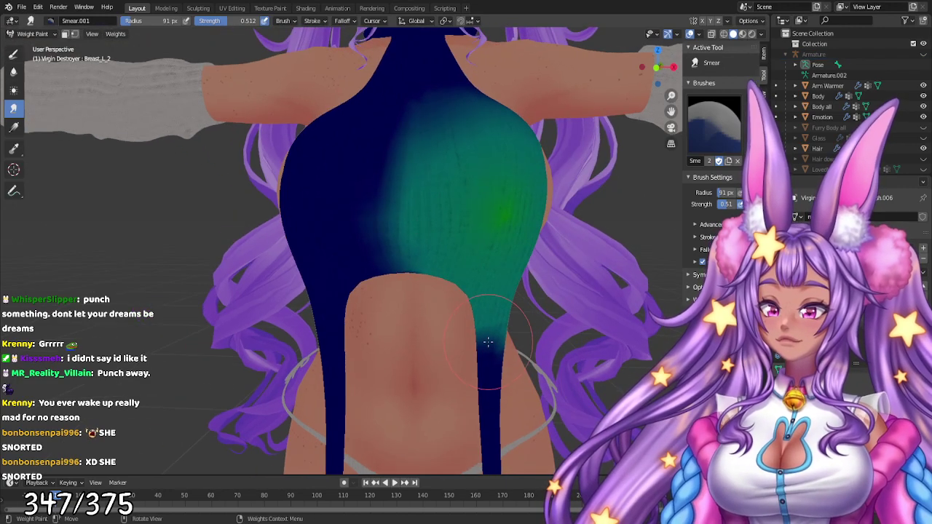
drag(488, 346, 489, 326)
mouse_move(486, 184)
middle_down()
mouse_move(484, 251)
mouse_move(489, 204)
middle_up()
click(923, 56)
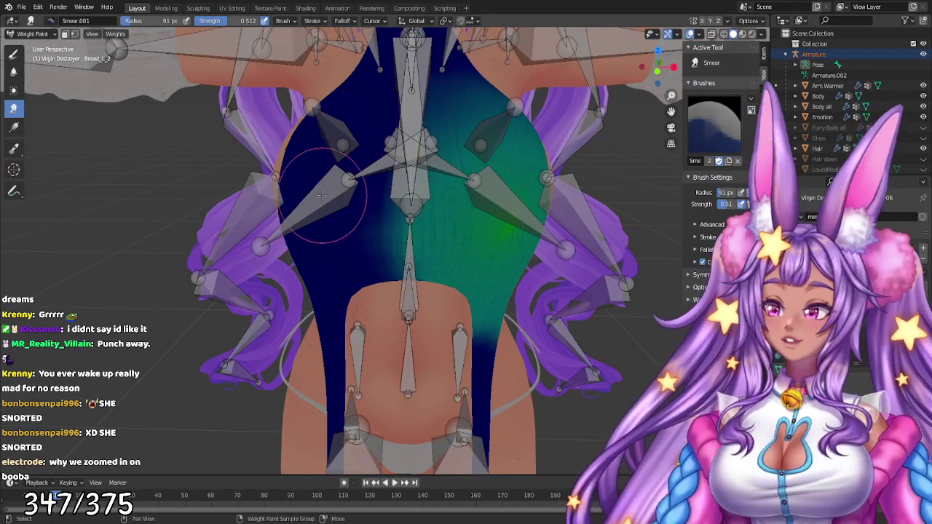
- Show the Breast_R_2 weights with the Armature hidden and smear their inner border and the transition at the front strap's top
ctrl+click(332, 200)
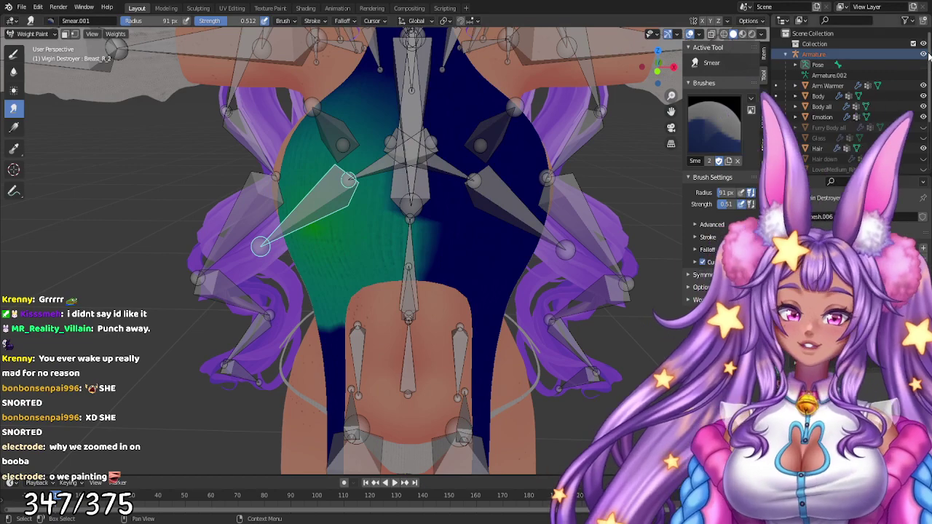
click(923, 55)
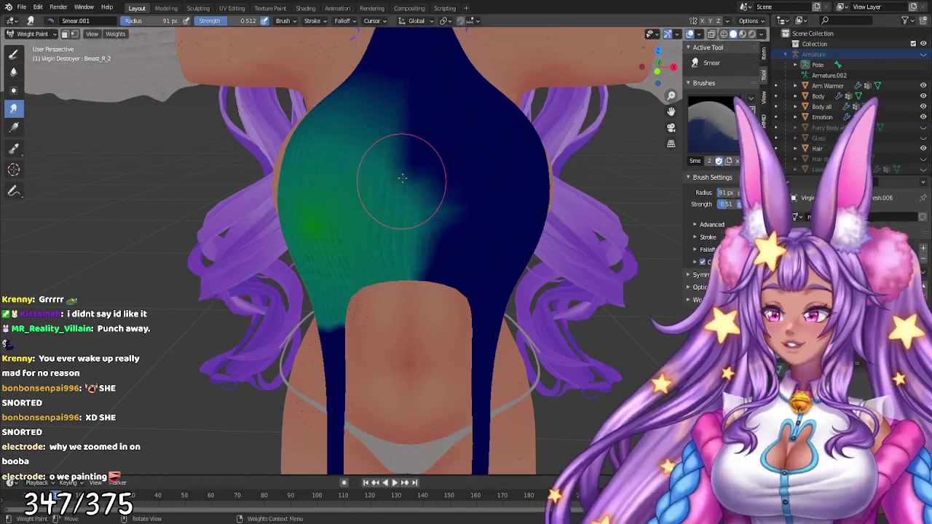
mouse_move(397, 164)
mouse_down()
mouse_move(412, 98)
mouse_move(398, 78)
mouse_up()
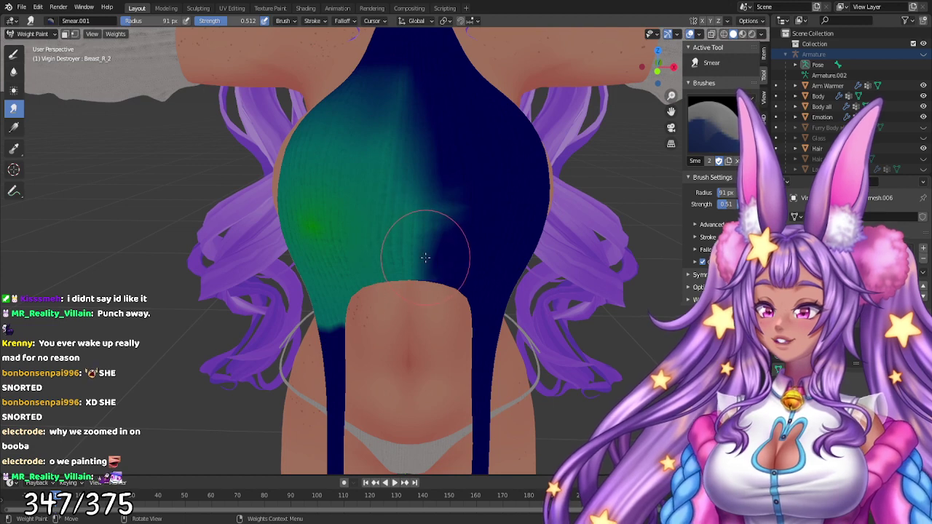
drag(329, 292, 336, 340)
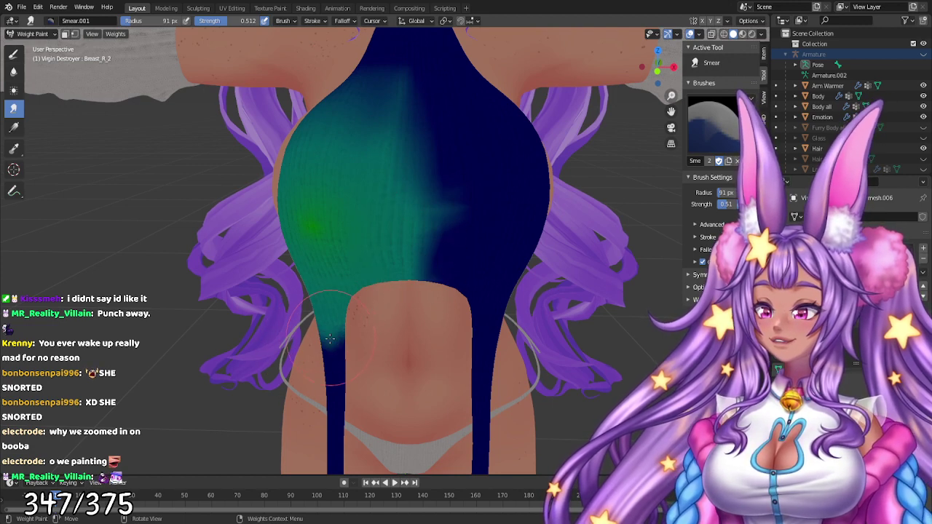
- Soften the inner and lower borders of the Breast_R_2 weights with the Blur brush at strength 0.585
click(15, 72)
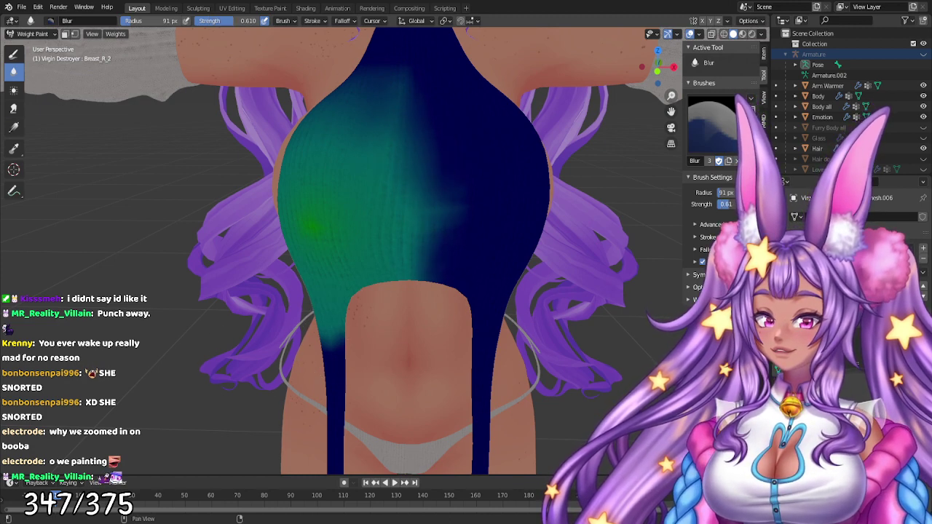
drag(238, 20, 232, 20)
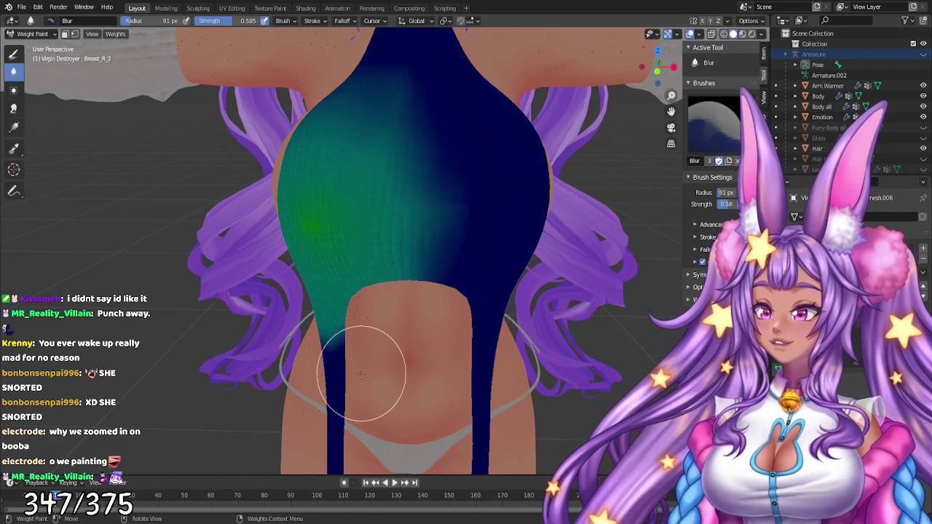
middle_drag(301, 332, 481, 241)
- Unhide the Armature, switch the weight display to the Breast_R_1 bone, and hide the Armature again
click(923, 55)
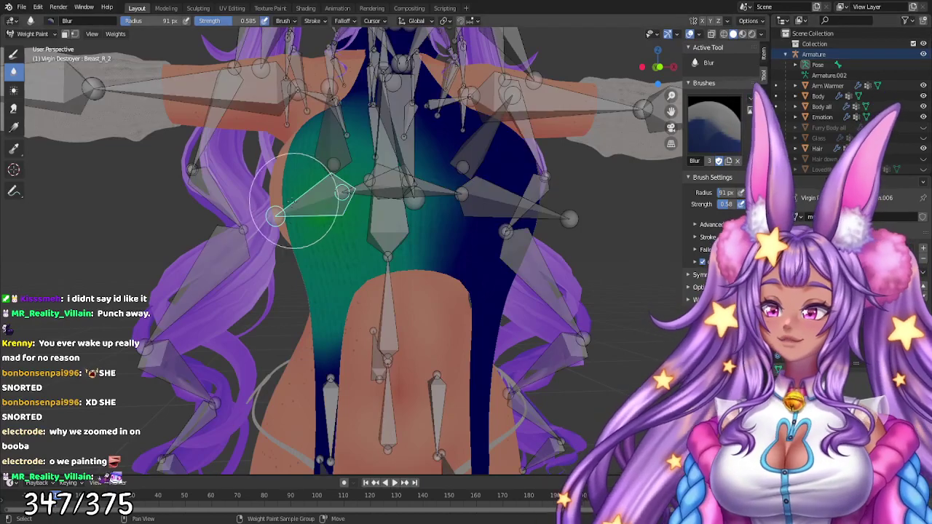
middle_drag(298, 235, 370, 202)
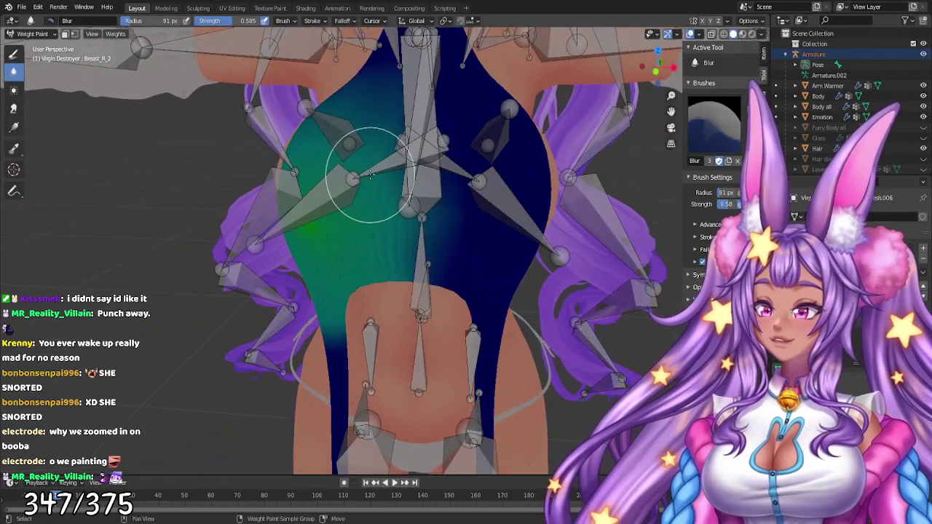
ctrl+click(393, 161)
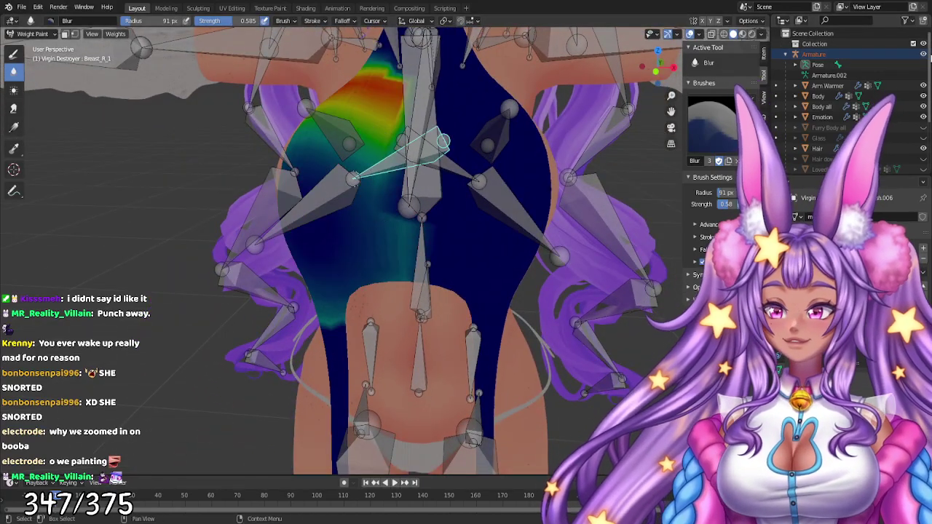
click(923, 54)
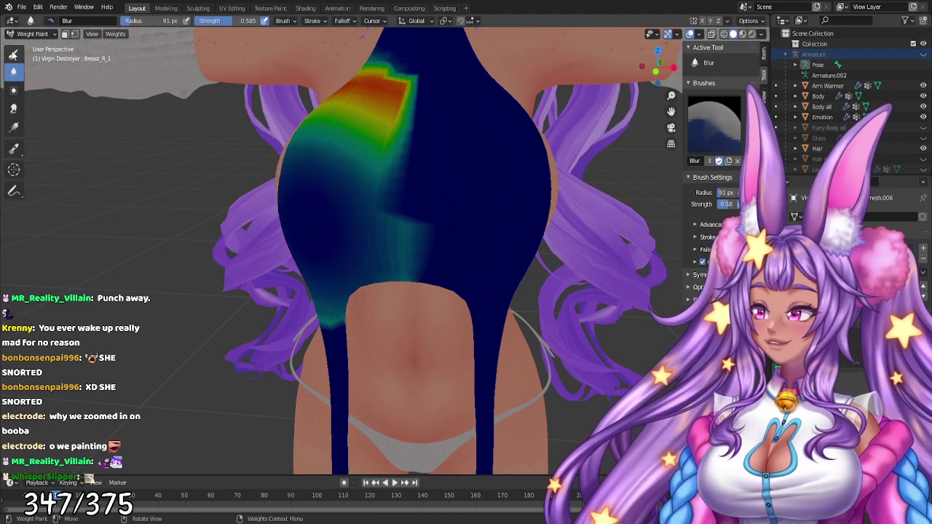
- Soften the Breast_R_1 weights along the outfit's centre, at the upper corner, and at the top of the front strap
click(13, 55)
mouse_move(401, 168)
mouse_down()
mouse_move(405, 187)
mouse_move(395, 208)
mouse_move(404, 141)
mouse_up()
click(13, 71)
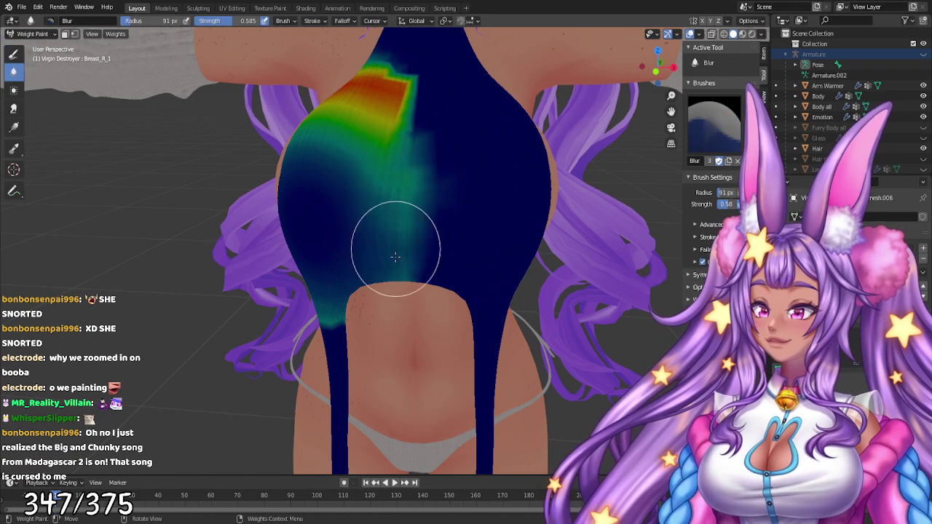
drag(417, 78, 392, 64)
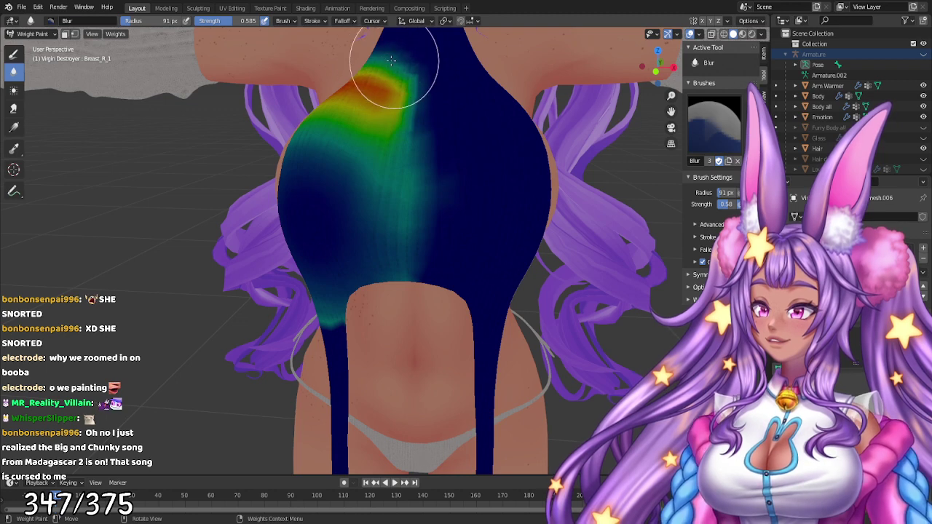
drag(342, 361, 333, 316)
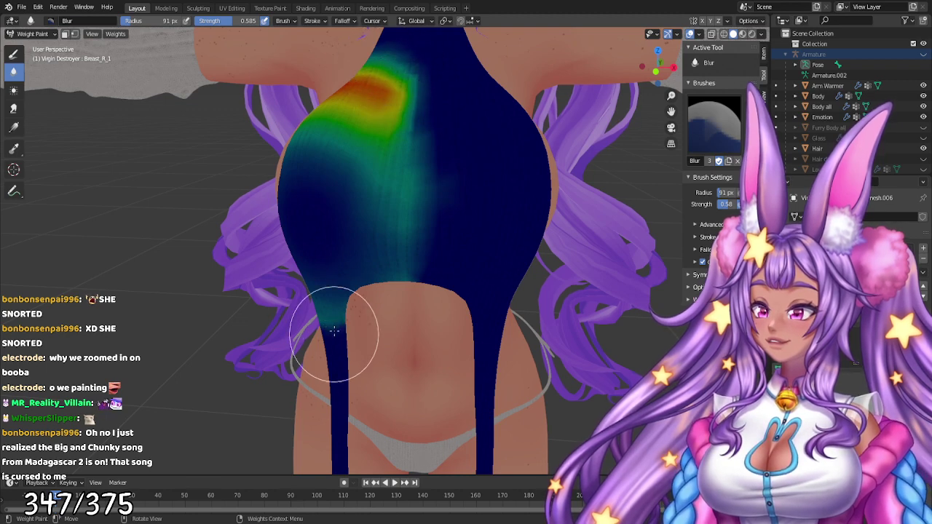
- Smear the Breast_R_1 weights down the front strap and along the outfit's centre, and check the chest from the side
click(13, 108)
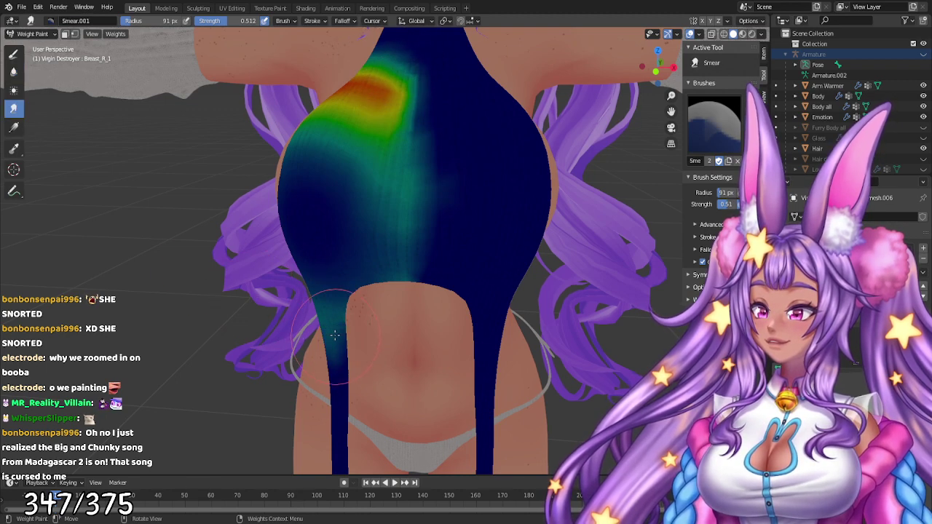
middle_drag(334, 341, 451, 308)
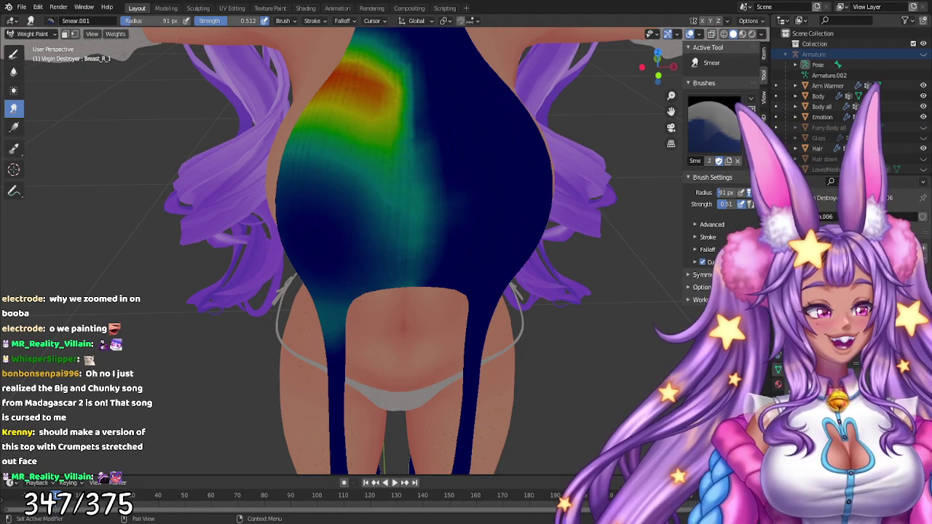
scroll(342, 203, down, 5)
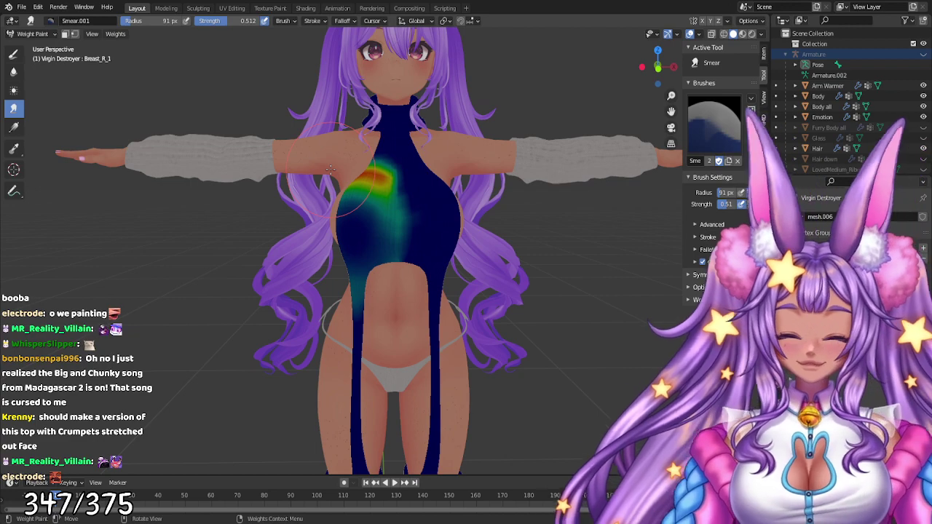
mouse_move(404, 216)
middle_down()
mouse_move(320, 218)
mouse_move(357, 227)
middle_up()
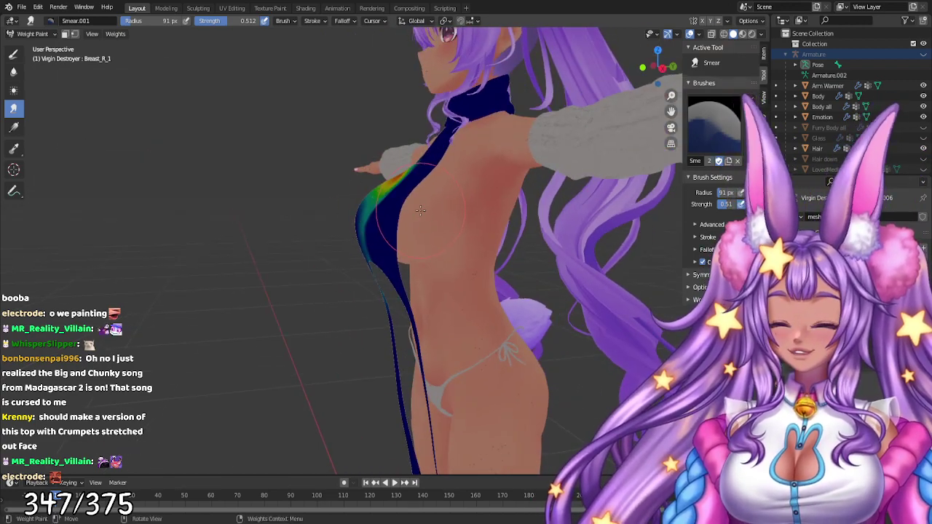
mouse_move(472, 289)
middle_down()
mouse_move(536, 289)
mouse_move(401, 256)
mouse_move(370, 272)
mouse_move(349, 231)
mouse_move(362, 274)
mouse_move(354, 291)
middle_up()
- Blur the upper and inner borders of the Breast_R_1 weights across the chest
scroll(356, 244, up, 1)
scroll(364, 251, up, 3)
middle_drag(375, 230, 383, 180)
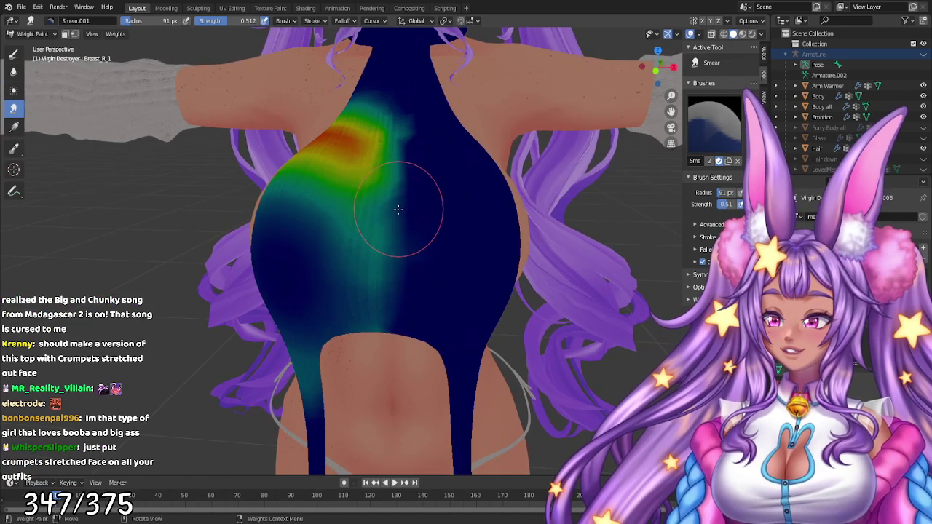
mouse_move(458, 332)
middle_down()
mouse_move(420, 304)
mouse_move(416, 317)
mouse_move(397, 153)
middle_up()
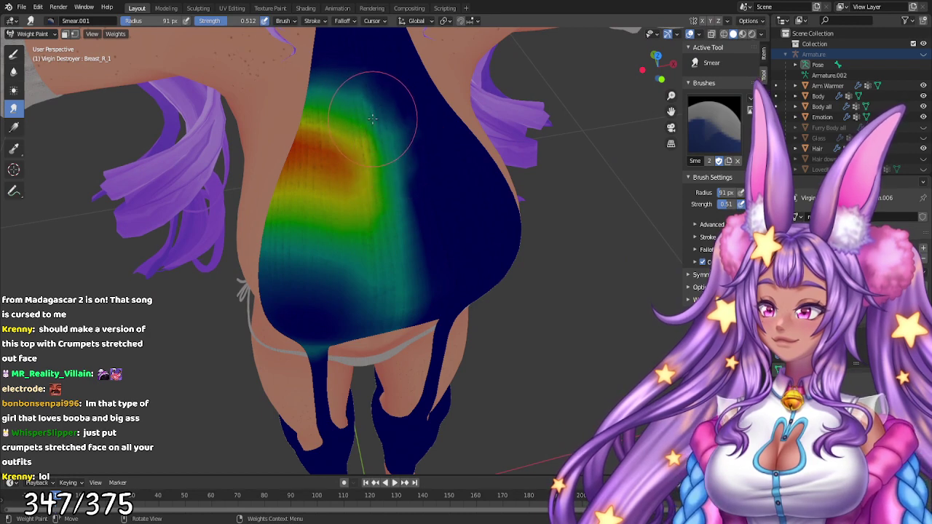
click(12, 73)
drag(320, 69, 415, 230)
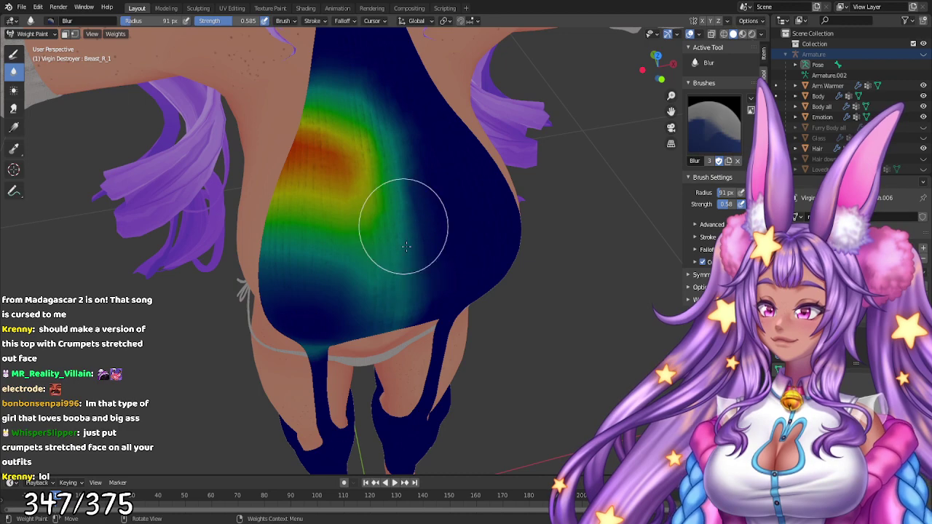
- Unhide the Armature and display the Breast_R_2 bone's weights to inspect them
middle_drag(583, 333, 437, 343)
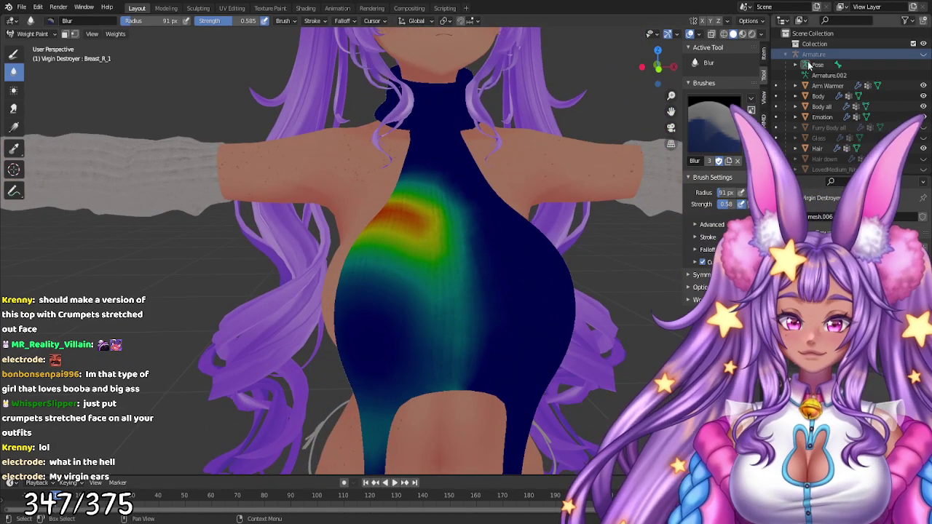
click(923, 53)
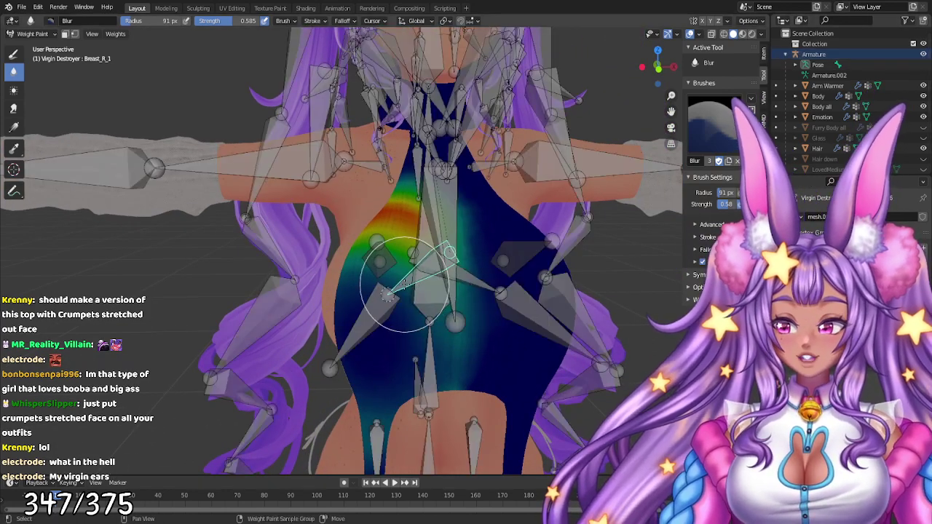
shift+click(404, 285)
ctrl+click(374, 325)
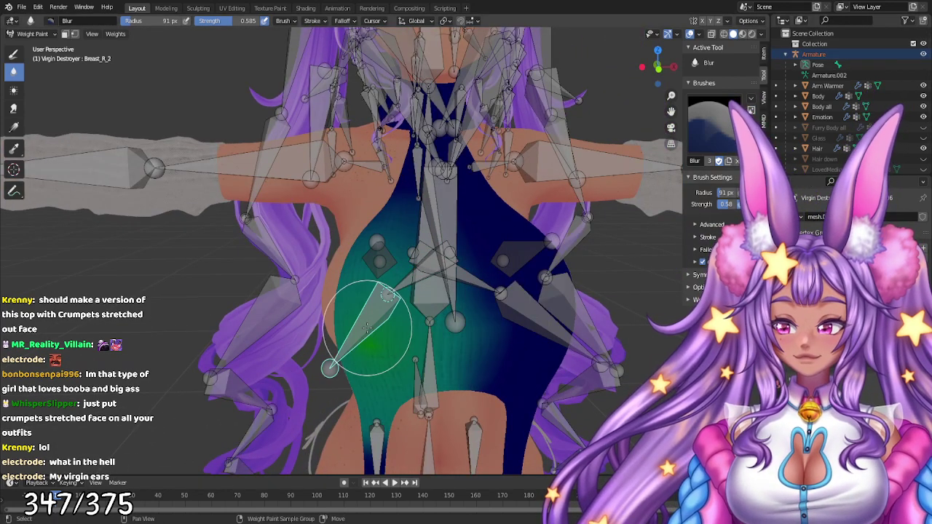
- Switch the weight display to the Spine bone and hide the Armature
shift+middle_drag(431, 383, 462, 111)
shift+middle_drag(455, 282, 453, 60)
shift+middle_drag(464, 177, 465, 109)
mouse_move(372, 211)
middle_down()
mouse_move(291, 277)
mouse_move(282, 203)
mouse_move(268, 204)
middle_up()
mouse_move(351, 74)
shift+middle_down()
mouse_move(397, 193)
mouse_move(393, 212)
shift+middle_up()
shift+click(414, 168)
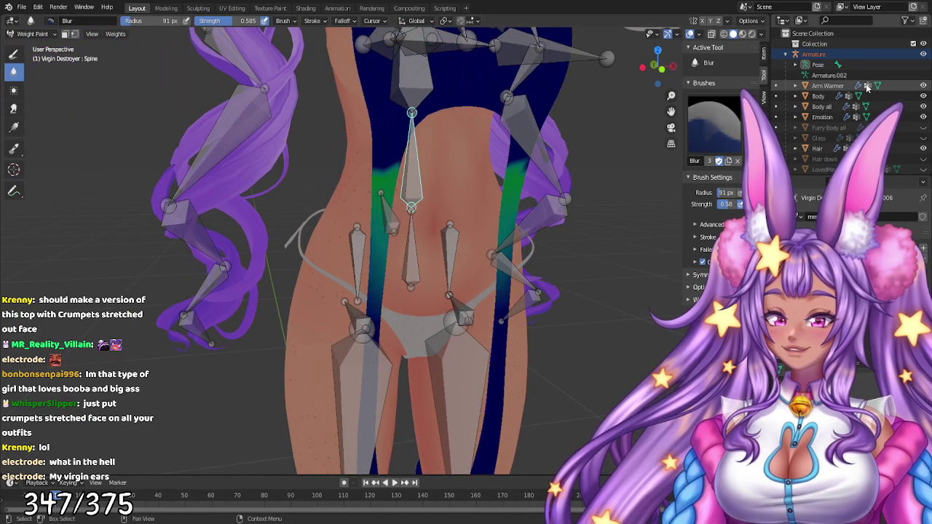
click(922, 54)
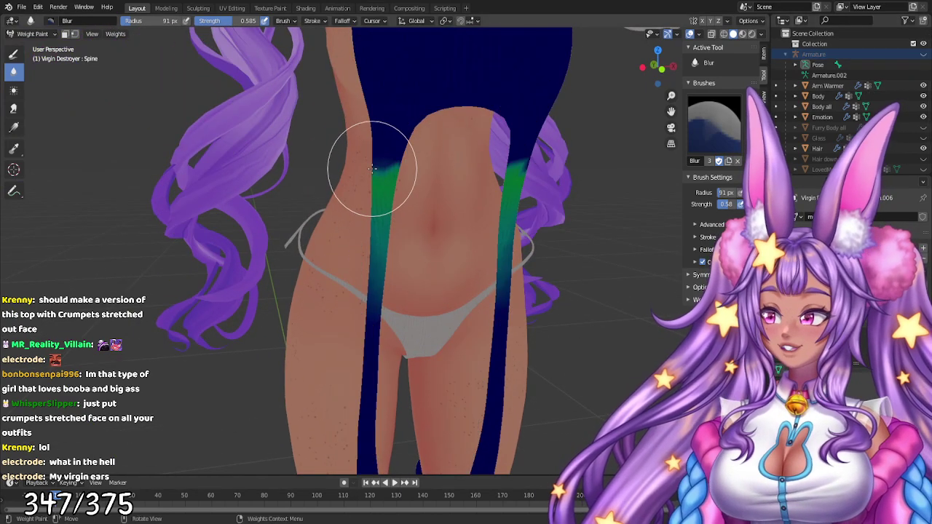
- Blur the upper edge of the Spine weights on both front straps
mouse_move(385, 152)
mouse_down()
mouse_move(385, 171)
mouse_move(394, 132)
mouse_move(387, 183)
mouse_up()
drag(530, 170, 505, 146)
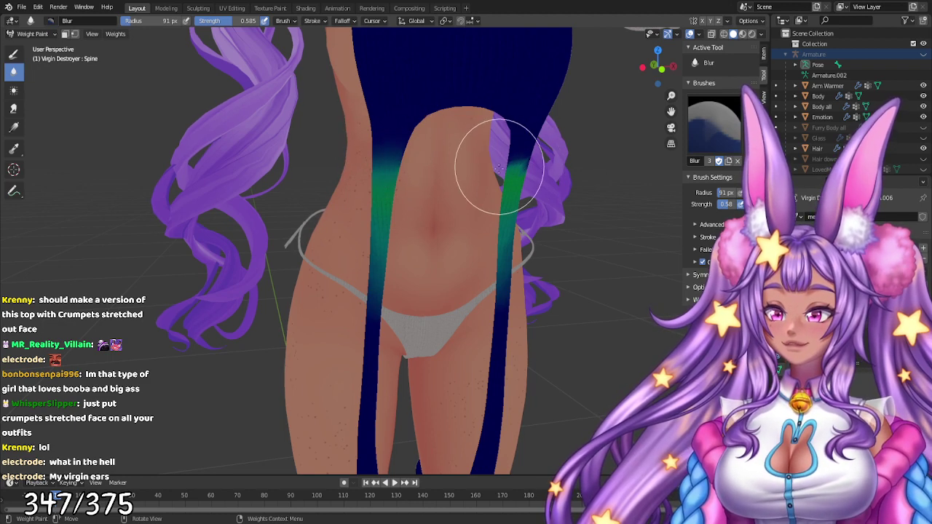
middle_drag(559, 206, 530, 177)
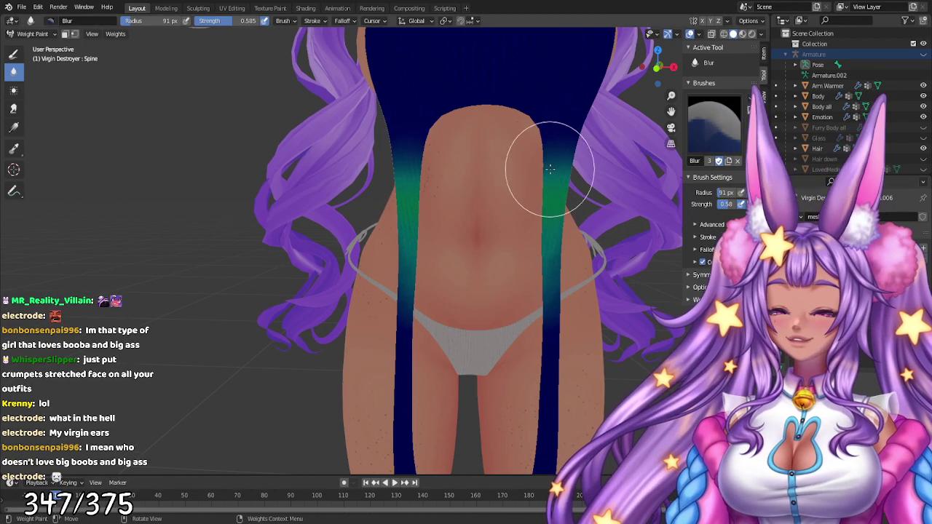
scroll(554, 187, down, 2)
mouse_move(499, 197)
middle_down()
mouse_move(546, 205)
mouse_move(575, 341)
mouse_move(498, 198)
middle_up()
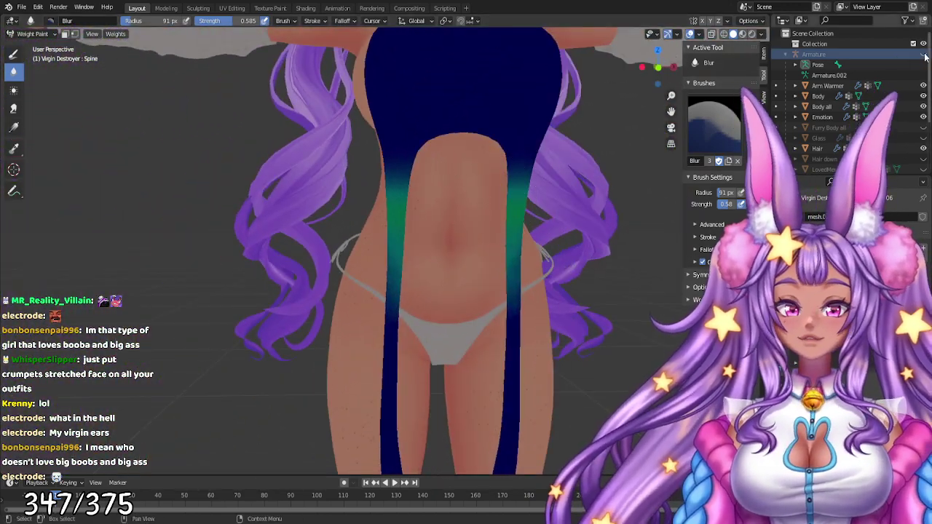
- Show the Hips bone's weights with the Armature hidden and blur their uneven transitions on both front straps at hip height
click(923, 54)
shift+middle_drag(430, 338, 439, 246)
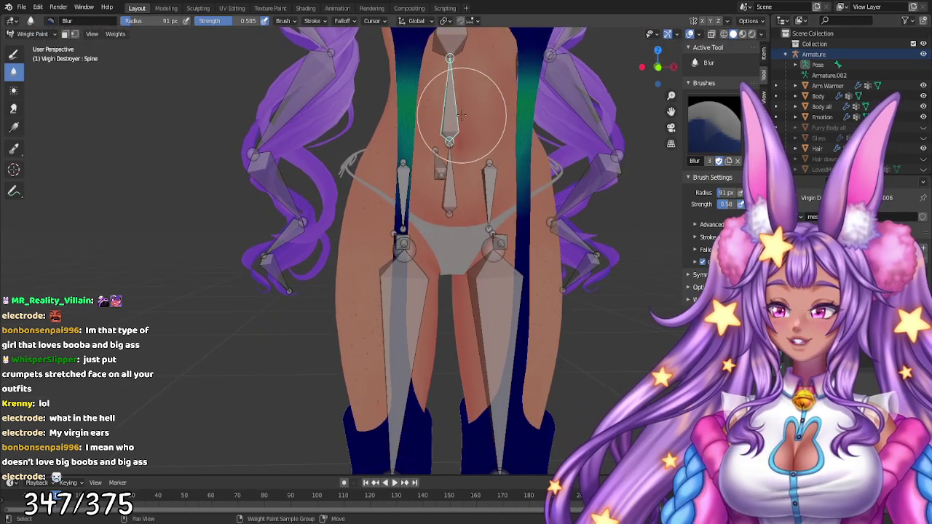
shift+click(451, 206)
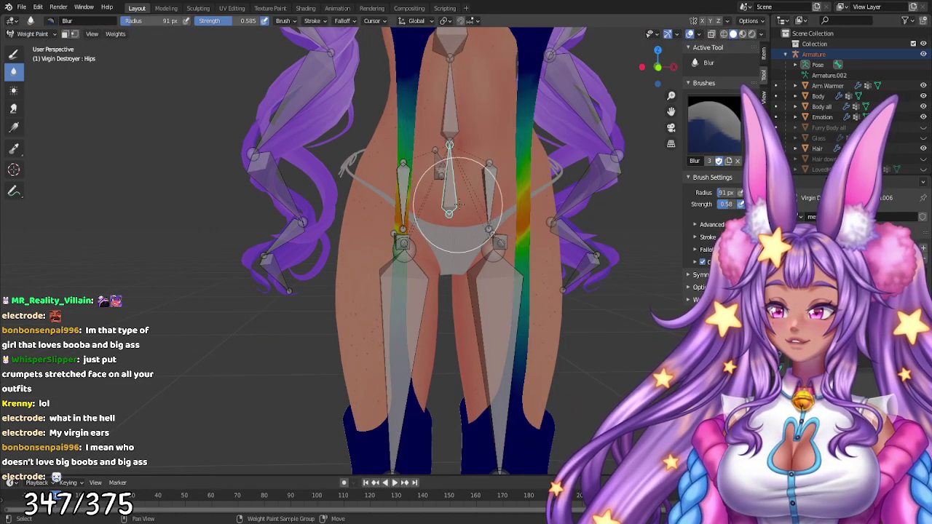
middle_drag(520, 191, 514, 195)
click(923, 54)
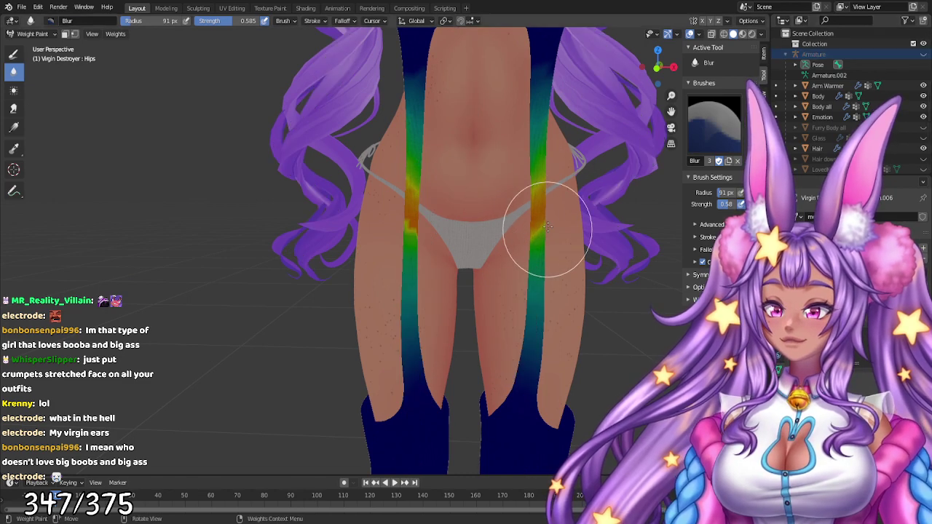
drag(357, 209, 413, 220)
mouse_move(405, 233)
middle_down()
mouse_move(577, 293)
mouse_move(495, 255)
mouse_move(416, 246)
middle_up()
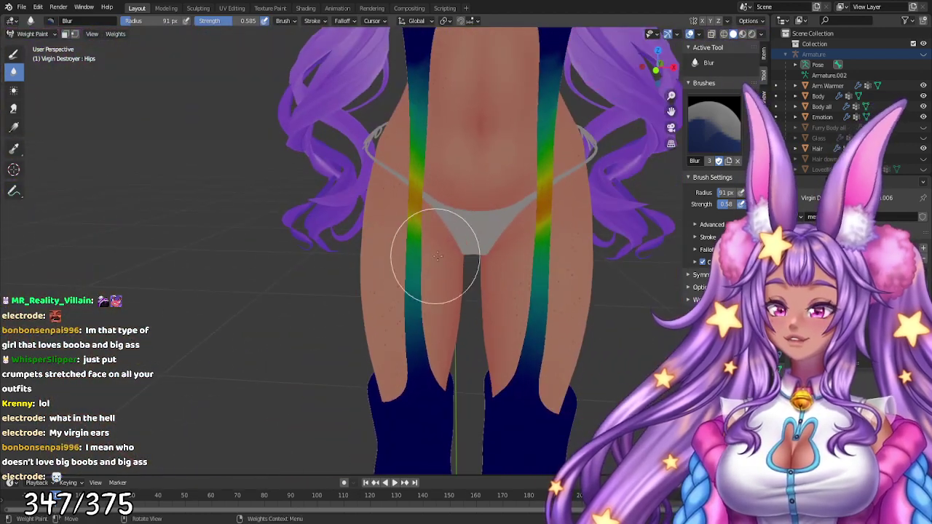
- Unhide the Armature and switch the weight display to the Right leg bone
click(923, 55)
shift+middle_drag(532, 243, 547, 125)
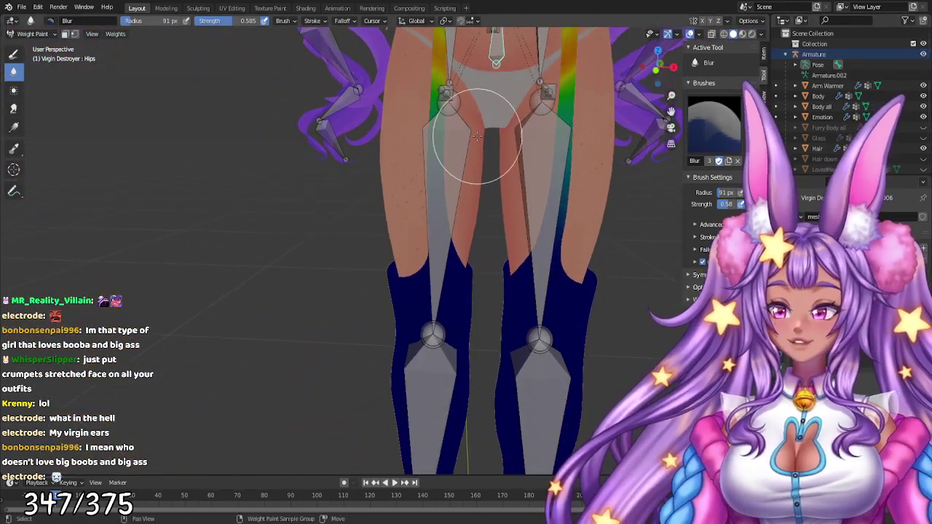
shift+middle_drag(458, 158, 450, 218)
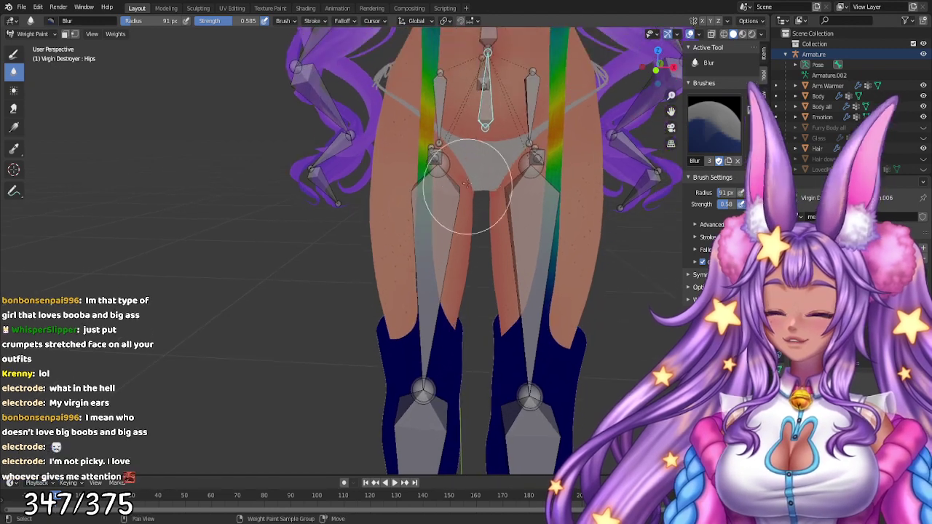
shift+click(421, 264)
shift+middle_drag(443, 357, 450, 253)
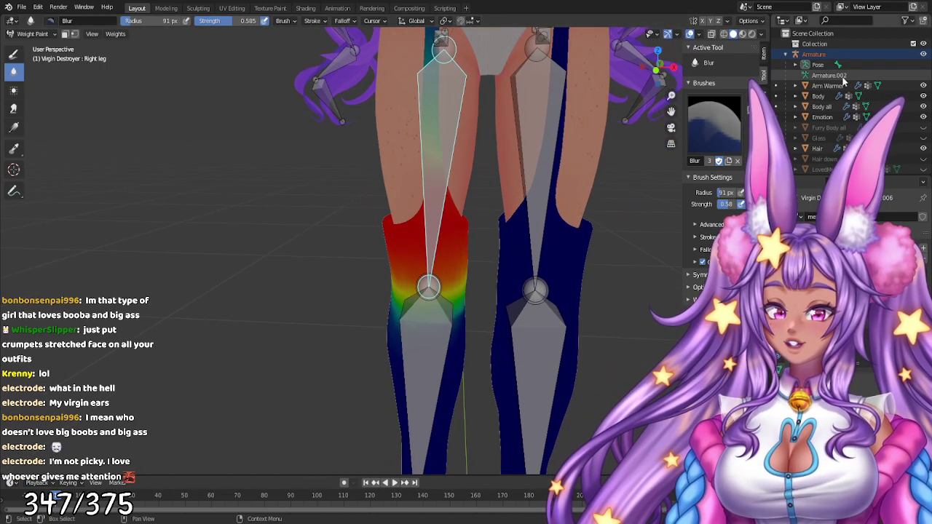
- Hide the Armature and blur the Right leg weight transition on the back of the stocking around the knee
click(922, 54)
middle_drag(426, 324, 549, 328)
shift+middle_drag(289, 357, 626, 145)
middle_drag(515, 197, 575, 222)
scroll(437, 204, down, 4)
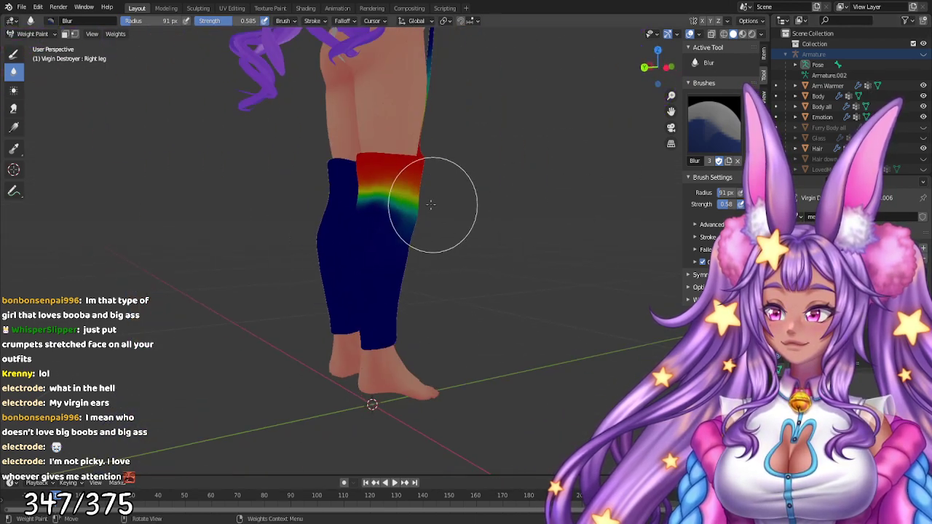
middle_drag(437, 203, 457, 224)
mouse_move(333, 185)
mouse_down()
mouse_move(364, 185)
mouse_move(317, 198)
mouse_move(390, 195)
mouse_up()
middle_drag(426, 200, 311, 202)
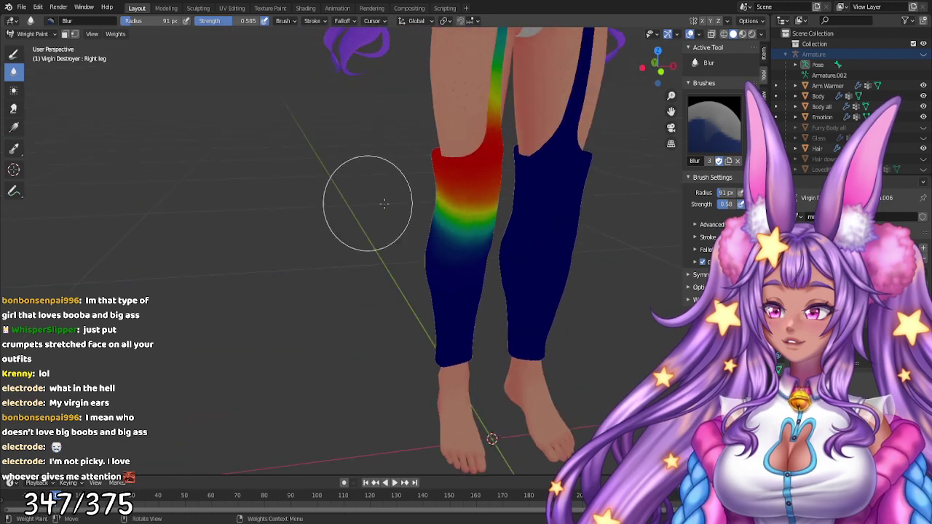
- Switch from Weight Paint back to Object Mode and select the Body all mesh
mouse_move(497, 246)
middle_down()
mouse_move(382, 240)
mouse_move(311, 218)
mouse_move(531, 207)
middle_up()
middle_drag(655, 145, 539, 146)
shift+middle_drag(596, 58, 572, 255)
shift+middle_drag(575, 123, 578, 248)
mouse_move(564, 311)
shift+middle_down()
mouse_move(547, 202)
mouse_move(537, 317)
mouse_move(542, 227)
shift+middle_up()
middle_drag(457, 238, 443, 265)
click(34, 34)
click(29, 46)
scroll(353, 188, down, 5)
click(423, 224)
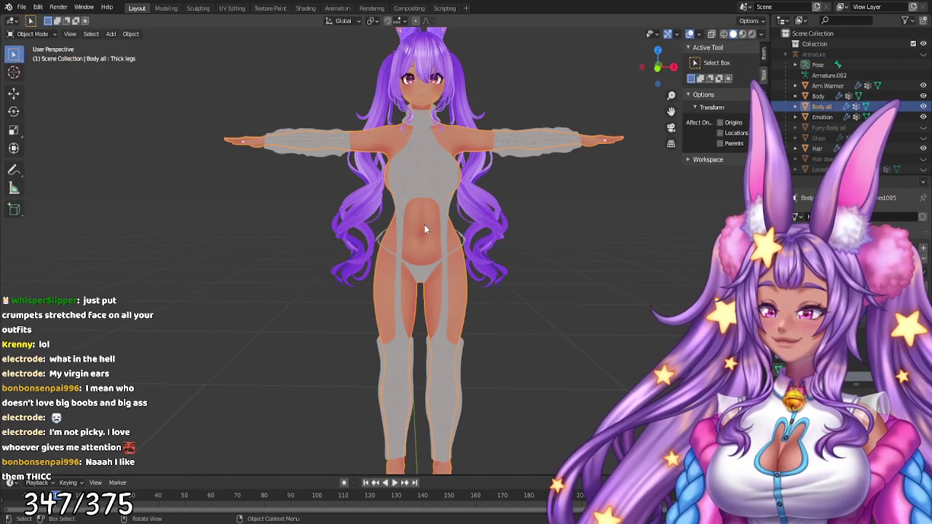
- Examine how the stockings, straps and knitted top fit the body from the front, side and oblique angles
middle_drag(598, 306, 533, 298)
key(KP_1)
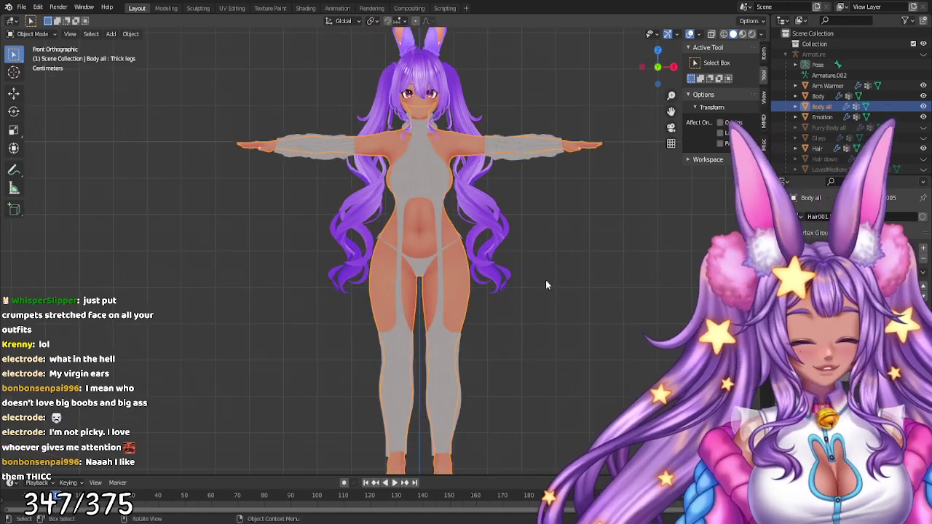
shift+middle_drag(492, 350, 497, 290)
scroll(497, 290, up, 6)
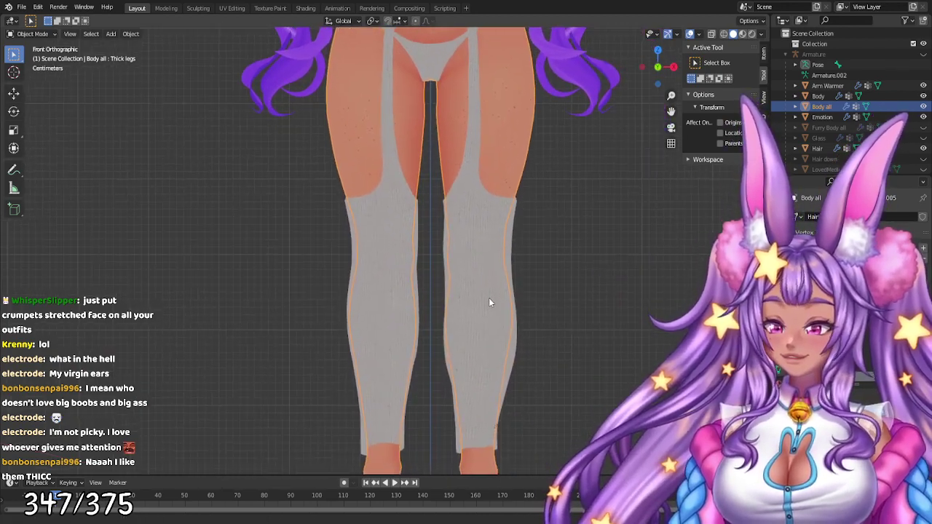
middle_drag(499, 245, 432, 250)
key(KP_3)
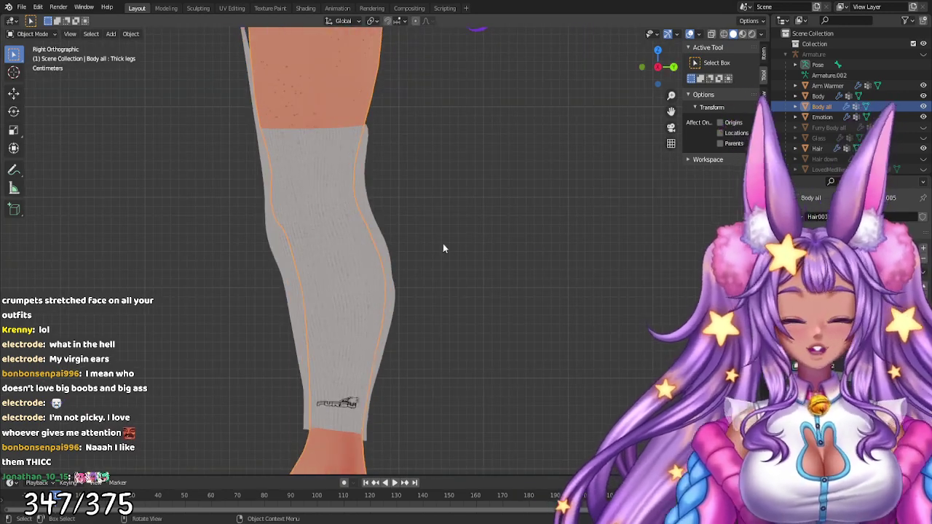
scroll(433, 190, up, 2)
shift+scroll(475, 262, up, 10)
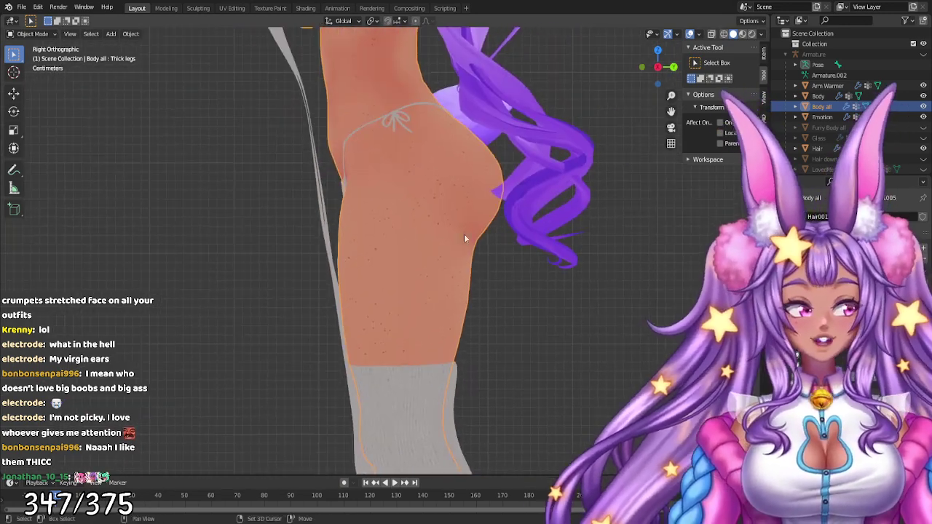
middle_drag(506, 305, 475, 331)
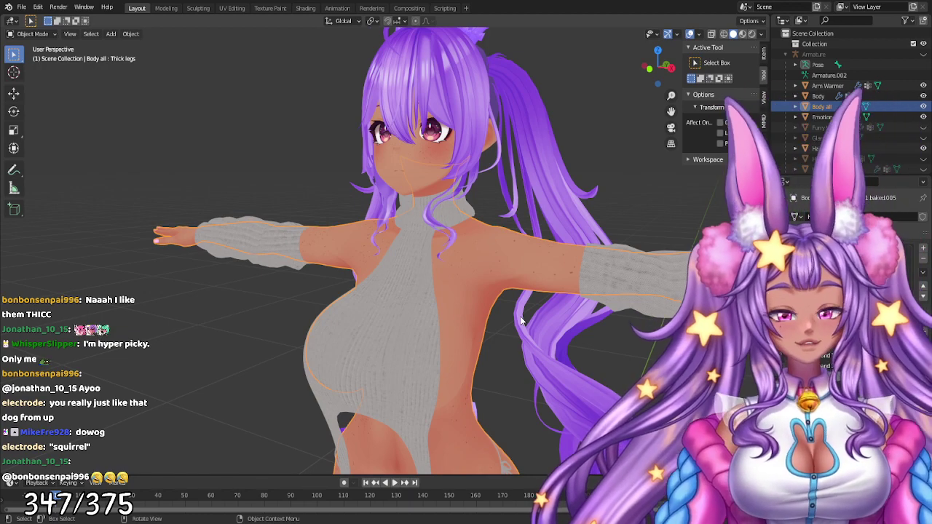
middle_drag(574, 165, 699, 146)
scroll(866, 100, down, 3)
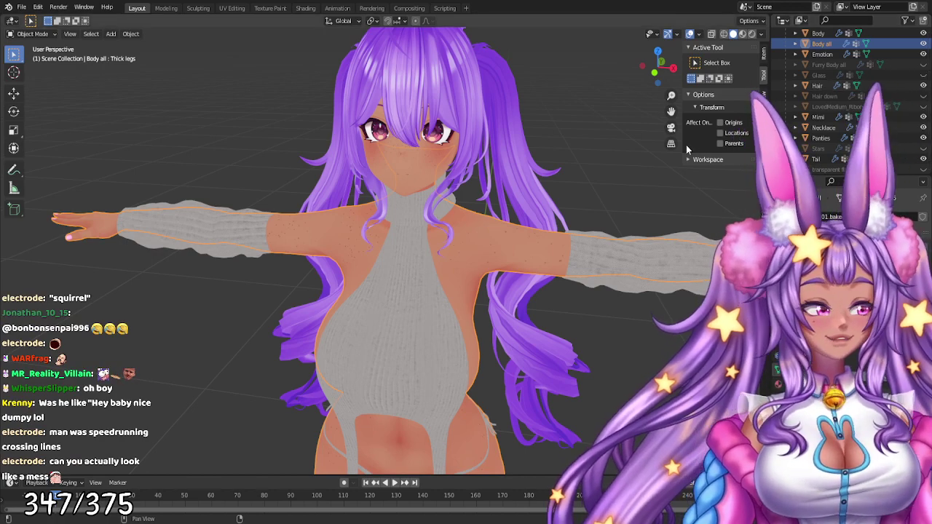
middle_drag(677, 149, 622, 113)
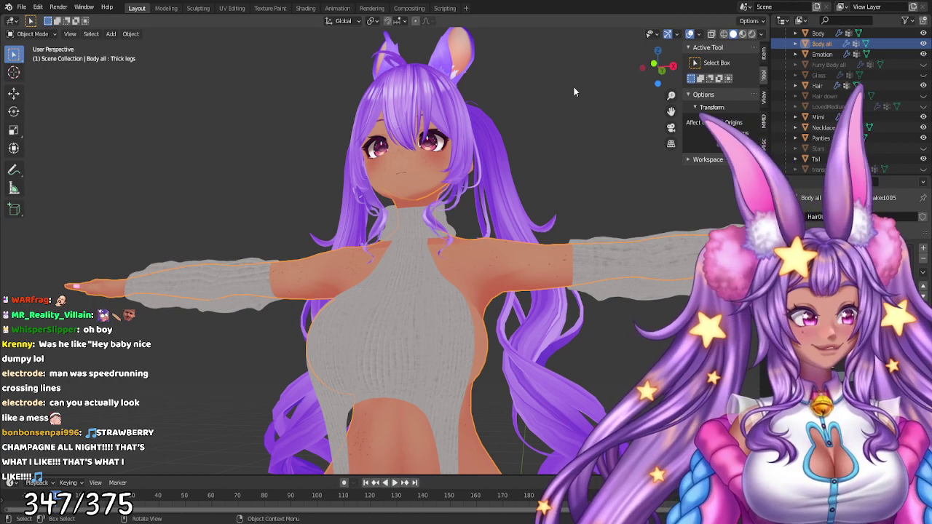
middle_drag(572, 120, 497, 273)
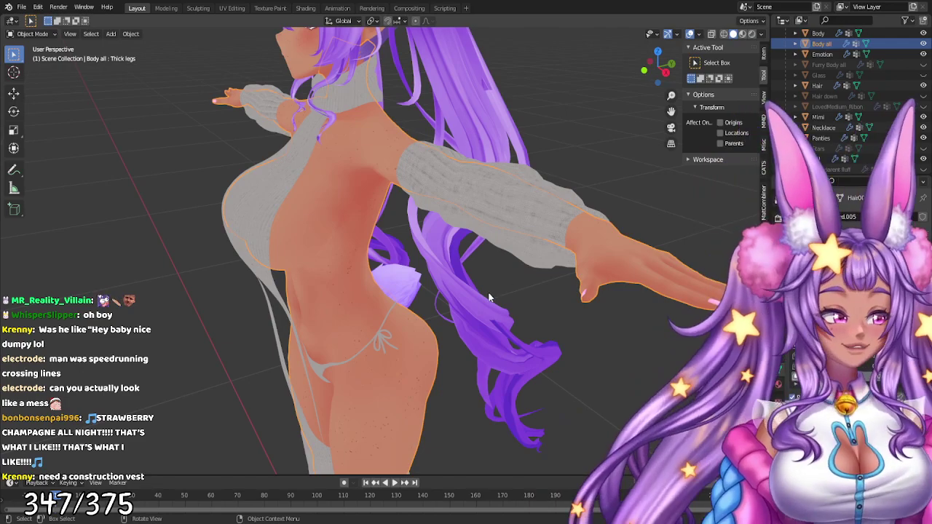
scroll(534, 254, down, 1)
middle_drag(567, 290, 612, 294)
shift+middle_drag(535, 265, 530, 412)
middle_drag(521, 288, 498, 175)
scroll(497, 174, up, 2)
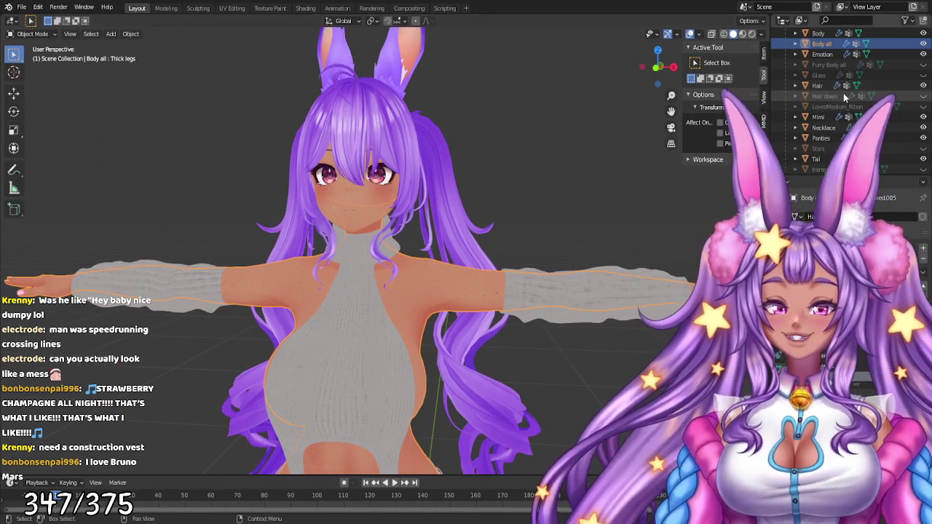
- Unhide the transparent fluff object and raise the value of the Hair mesh's "up" shape key
scroll(901, 148, down, 2)
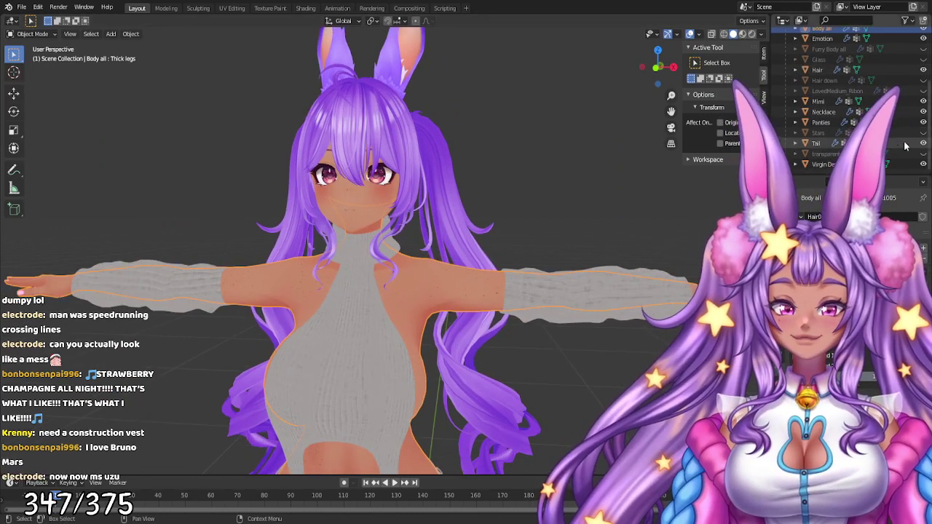
click(922, 154)
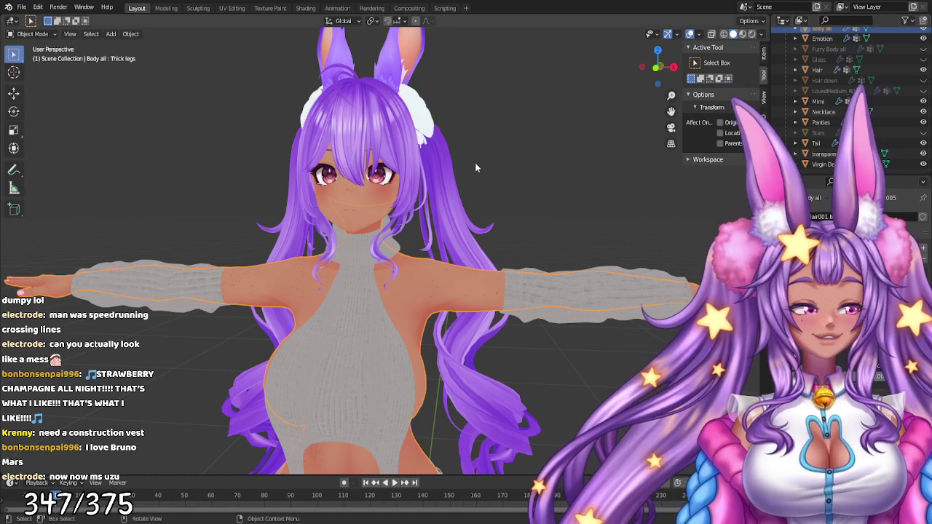
click(457, 191)
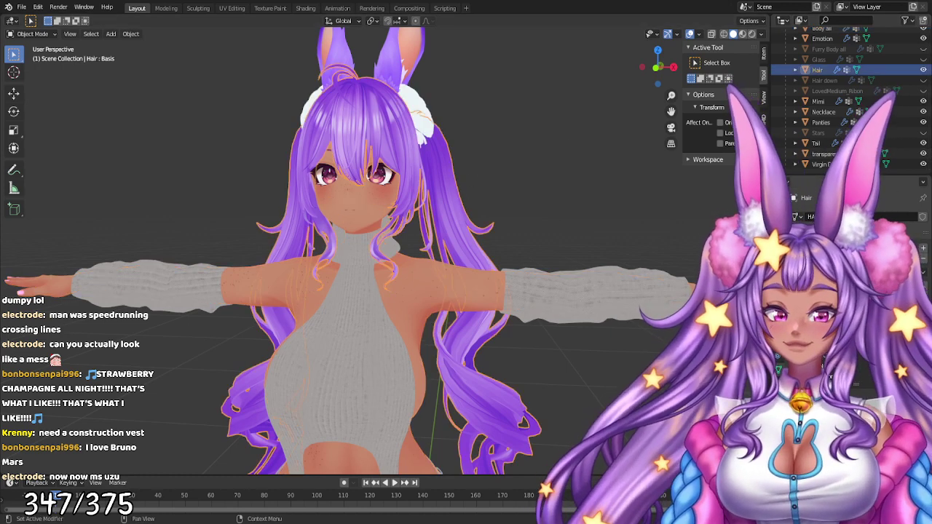
click(859, 259)
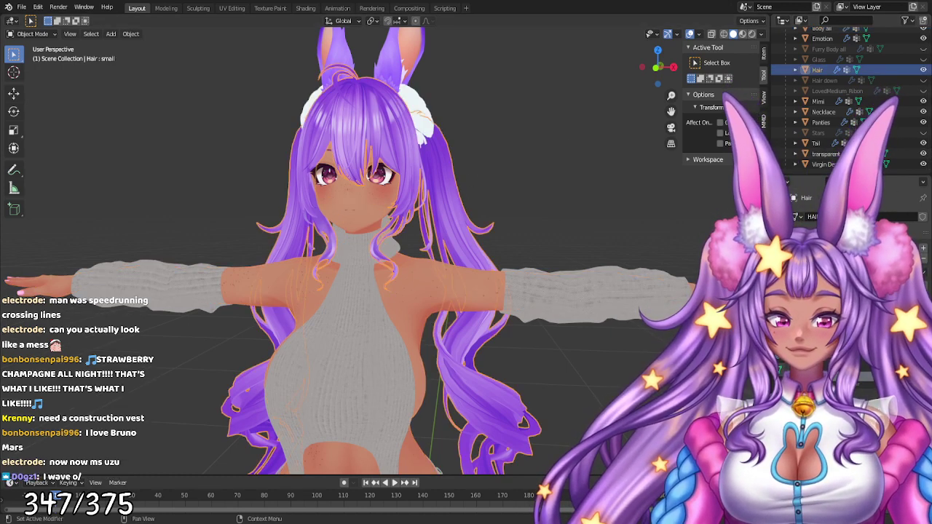
click(859, 269)
drag(859, 270, 895, 269)
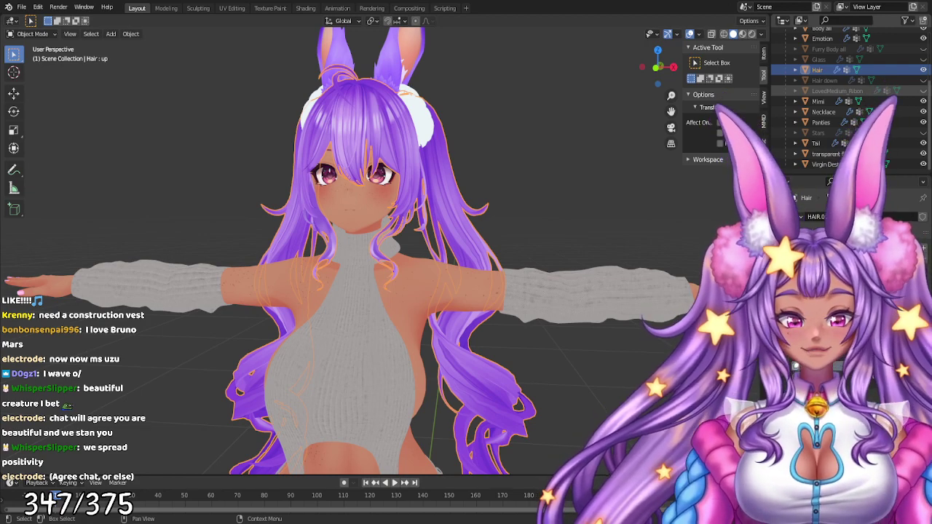
- Add a Data Transfer modifier to the Arm Warmer mesh and apply it
middle_drag(568, 218, 514, 227)
scroll(851, 102, up, 5)
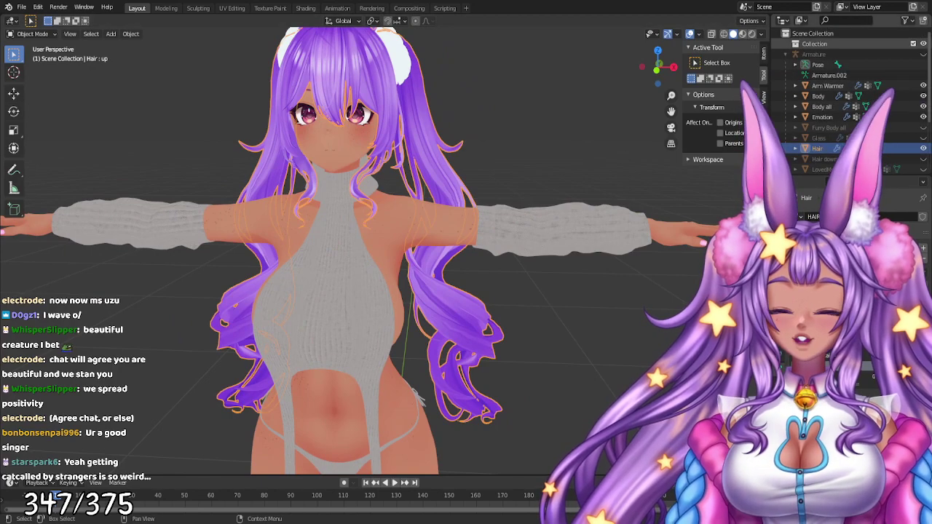
middle_drag(335, 162, 466, 157)
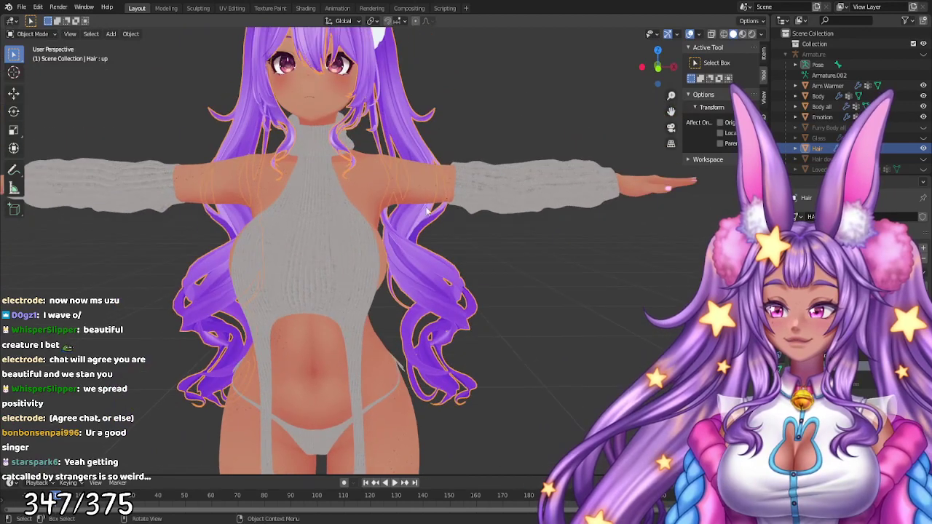
click(518, 163)
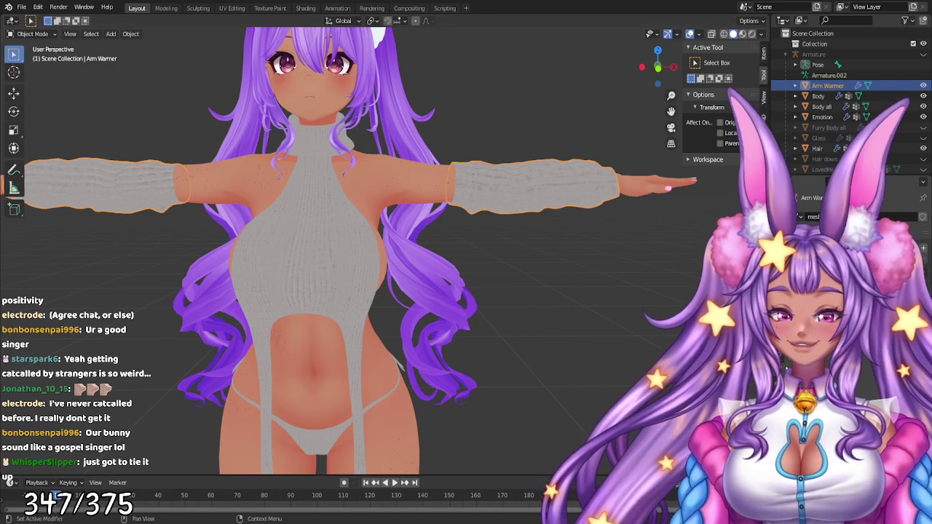
click(778, 315)
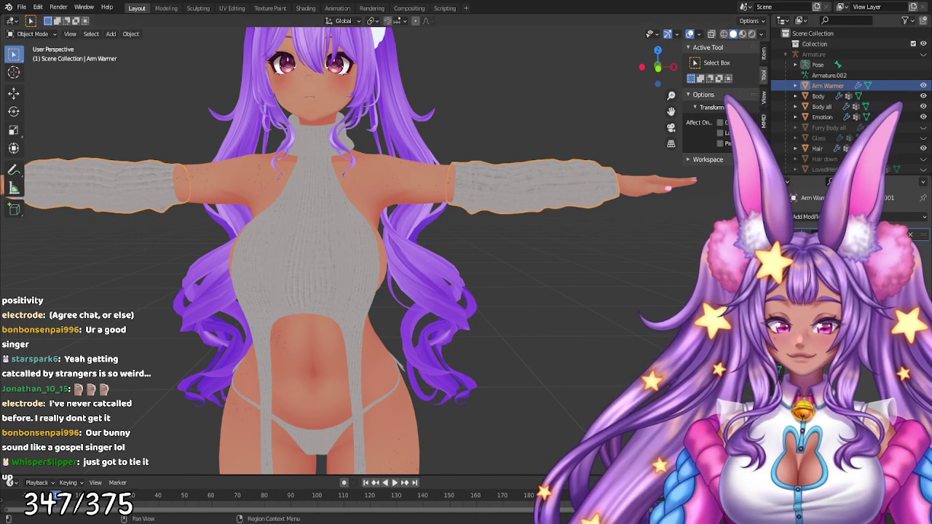
click(859, 216)
click(658, 249)
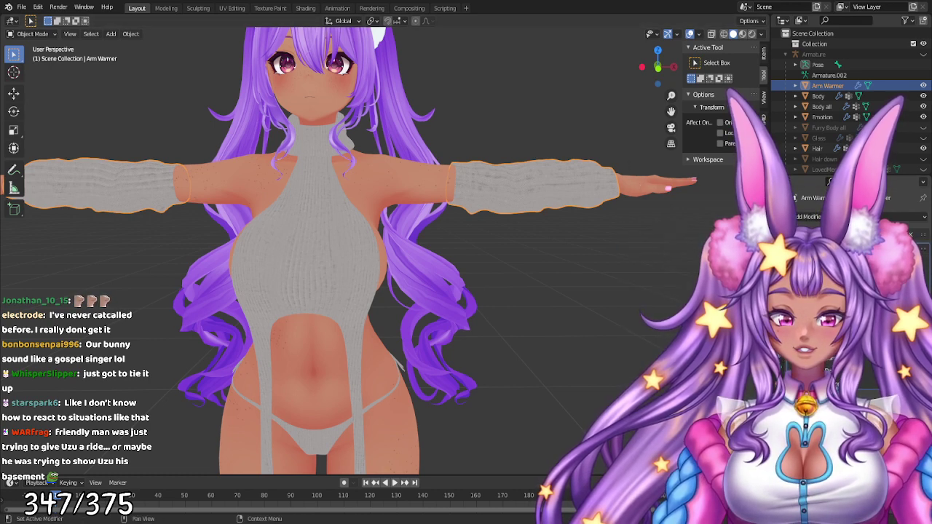
click(866, 371)
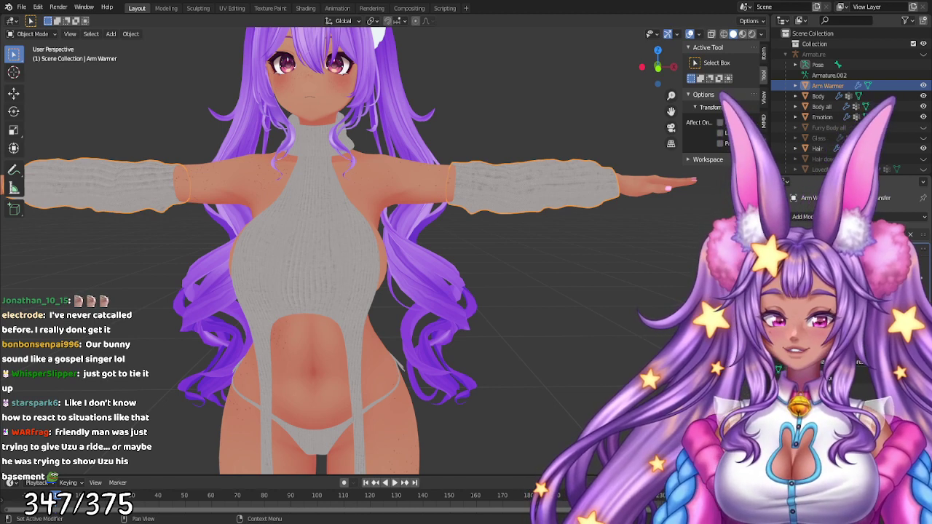
key(ctrl+a)
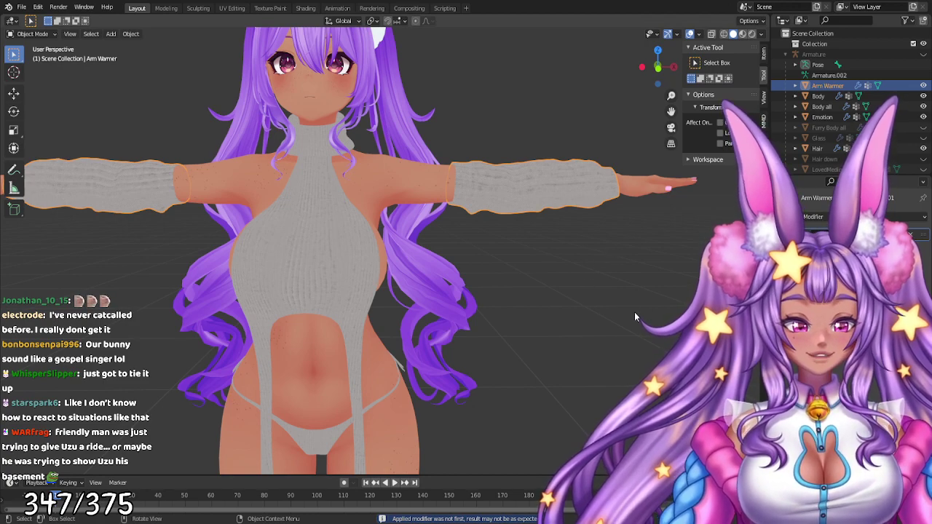
- Unhide the Armature and stop pose mode with the CATS tools
middle_drag(619, 313, 600, 315)
middle_drag(573, 318, 565, 166)
scroll(439, 202, up, 5)
scroll(562, 218, down, 10)
scroll(560, 242, down, 2)
middle_drag(560, 242, 470, 250)
scroll(470, 249, up, 4)
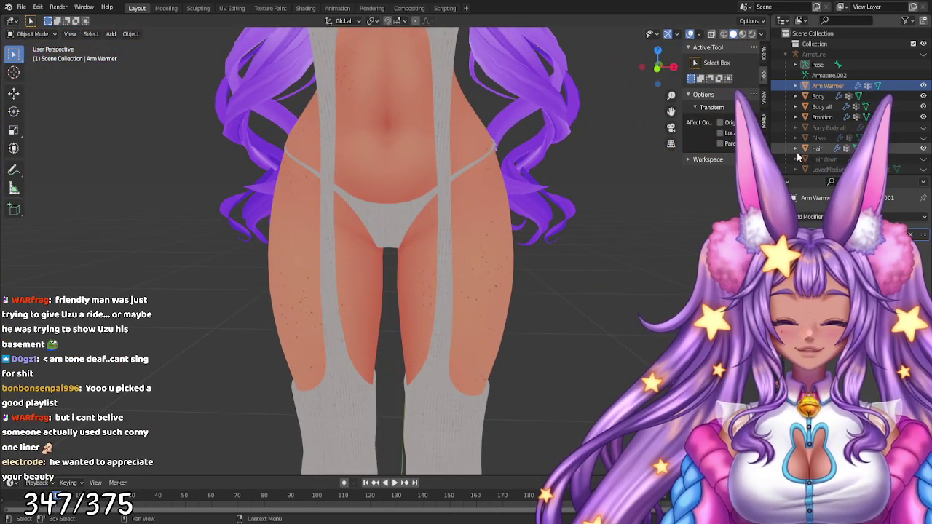
click(762, 146)
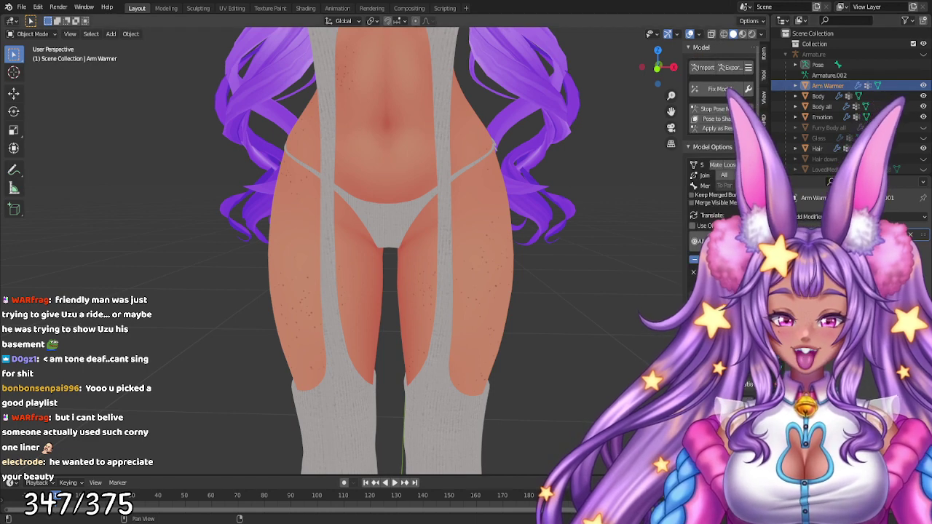
click(919, 54)
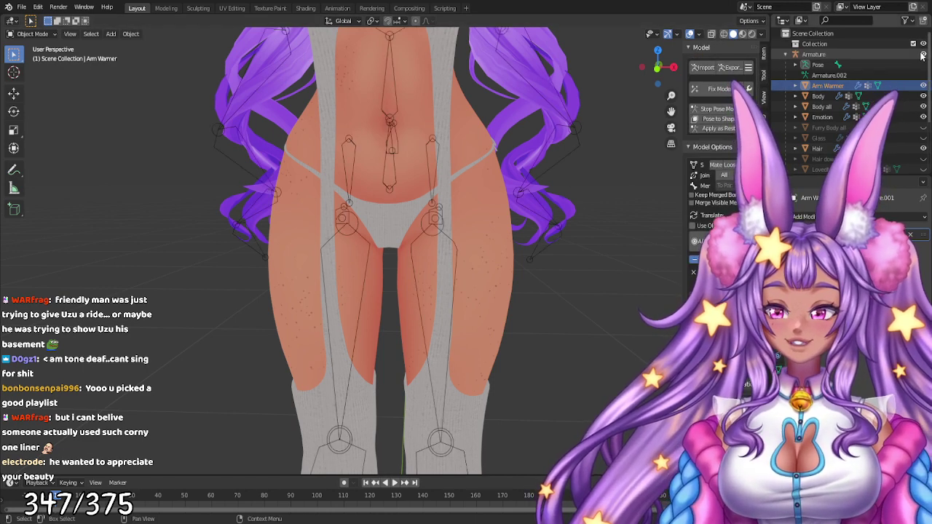
click(715, 109)
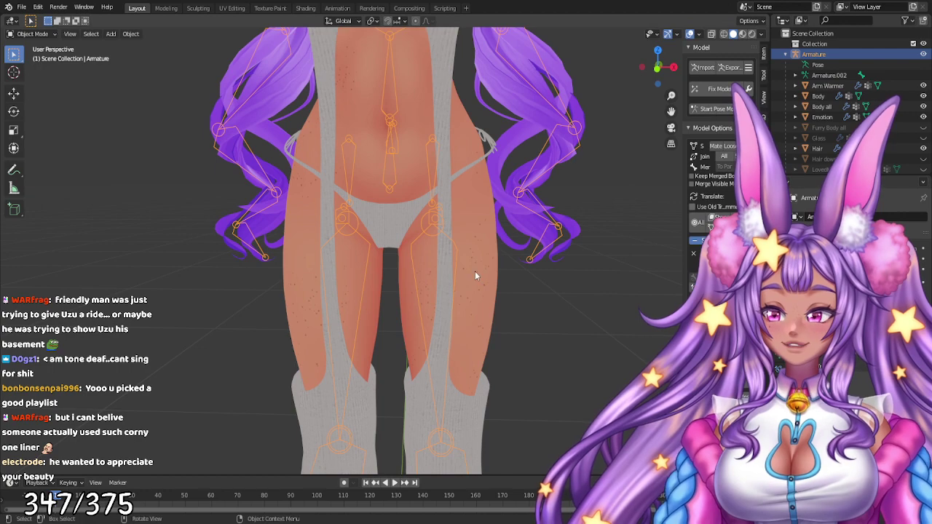
- Select the Body all mesh and hide the Armature again
click(821, 106)
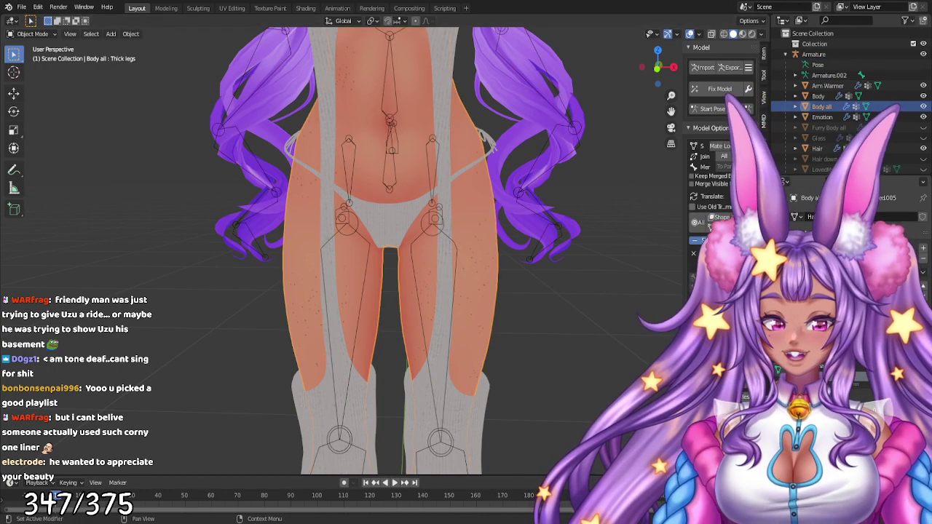
scroll(426, 216, down, 3)
middle_drag(425, 216, 375, 171)
scroll(393, 140, up, 3)
middle_drag(394, 140, 473, 138)
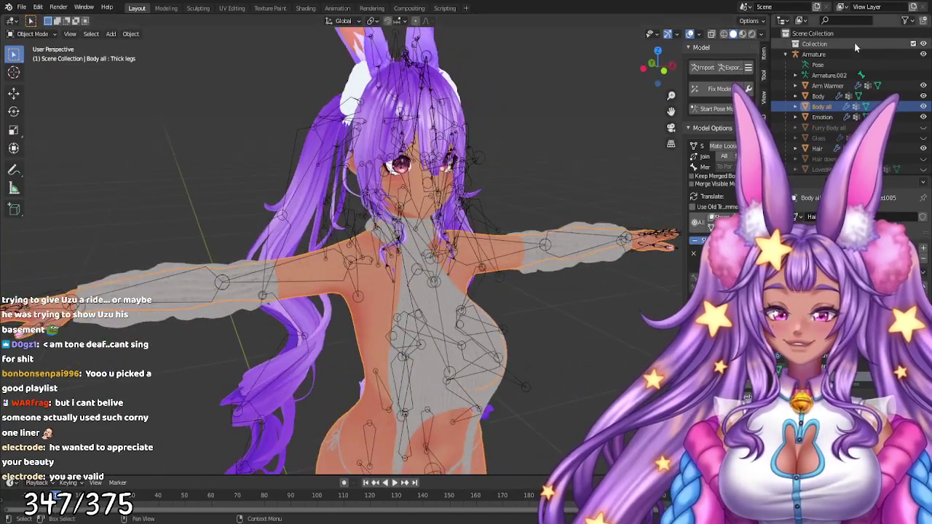
click(923, 54)
- Examine the outfit and arm warmers on the avatar out of pose mode, from above and from the front
middle_drag(614, 65, 506, 147)
middle_drag(504, 183, 479, 189)
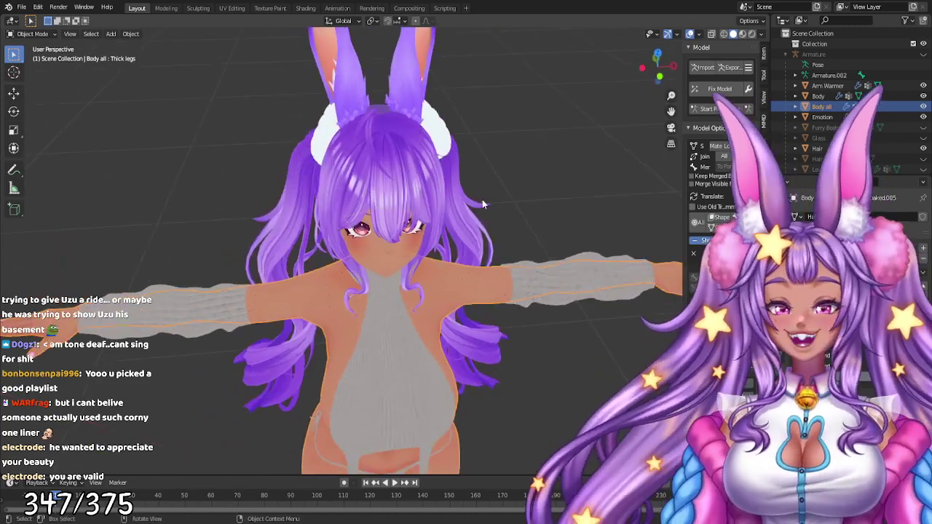
middle_drag(475, 233, 531, 124)
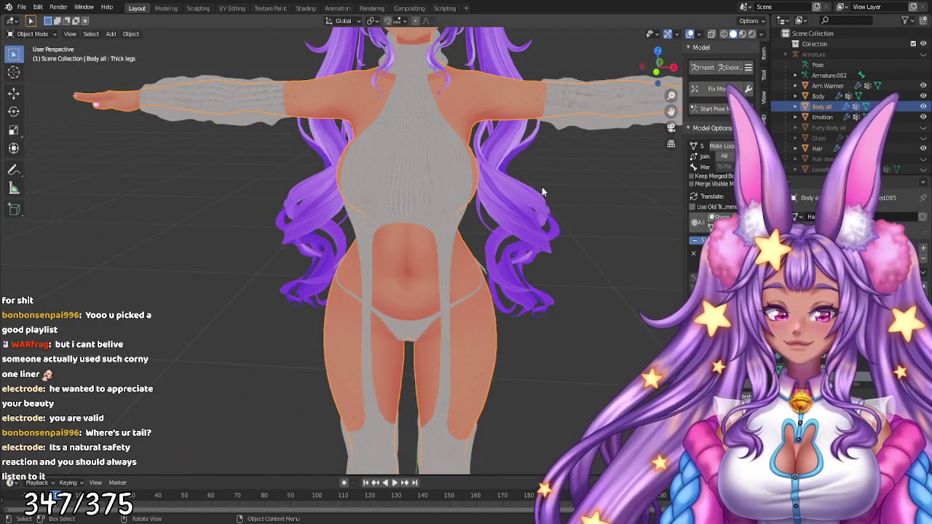
scroll(542, 204, down, 4)
scroll(544, 208, up, 4)
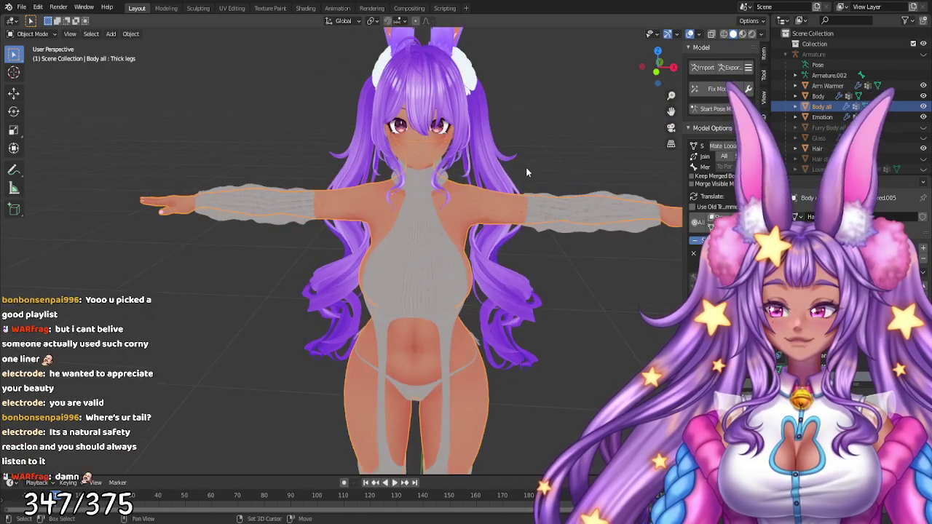
shift+middle_drag(541, 161, 535, 198)
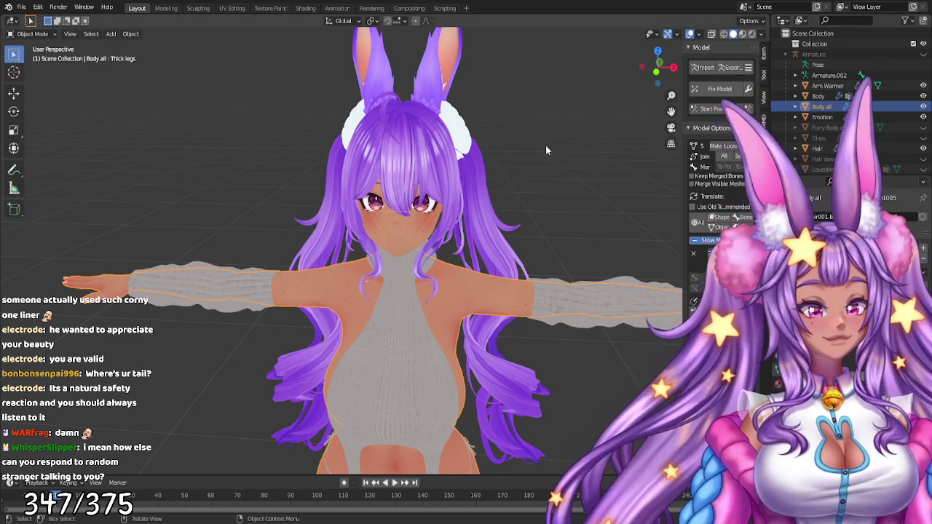
scroll(848, 123, down, 5)
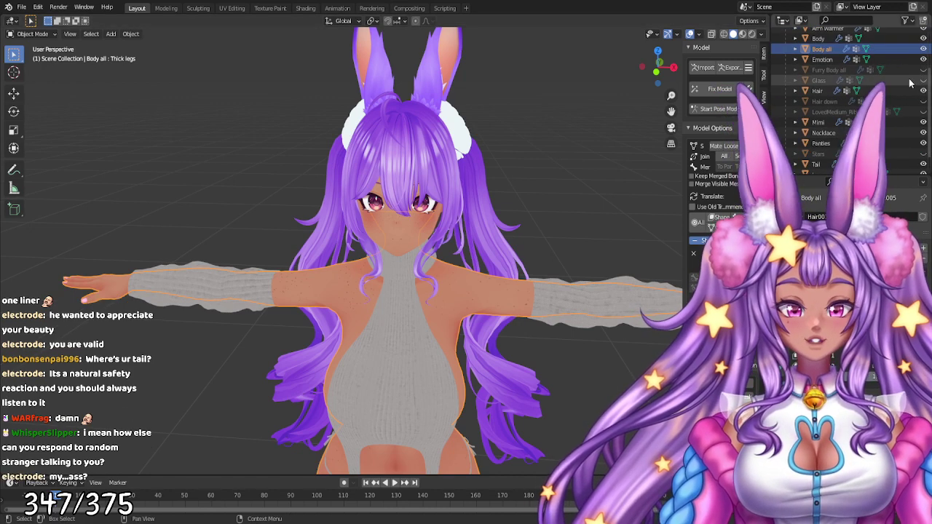
- Select the Arm Warmer mesh together with the Virgin Destroyer outfit mesh and check both on the full avatar
scroll(910, 109, up, 3)
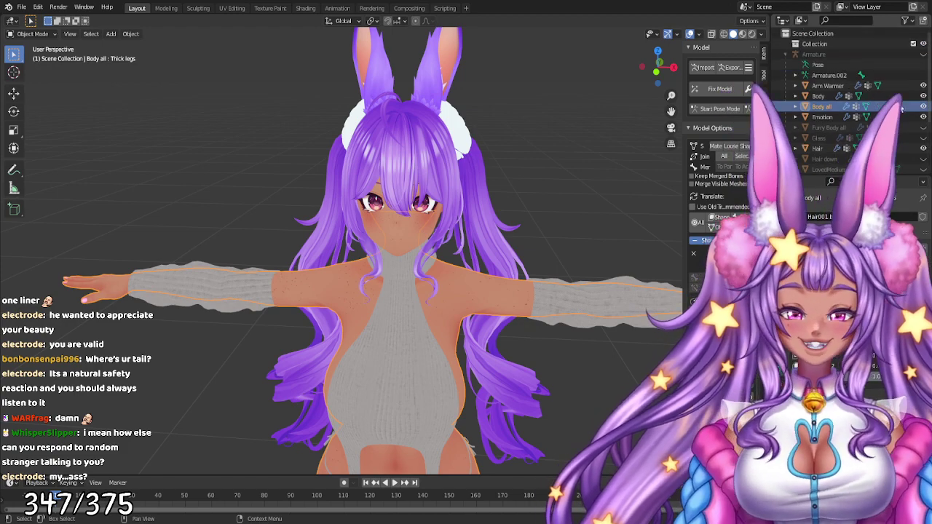
click(560, 286)
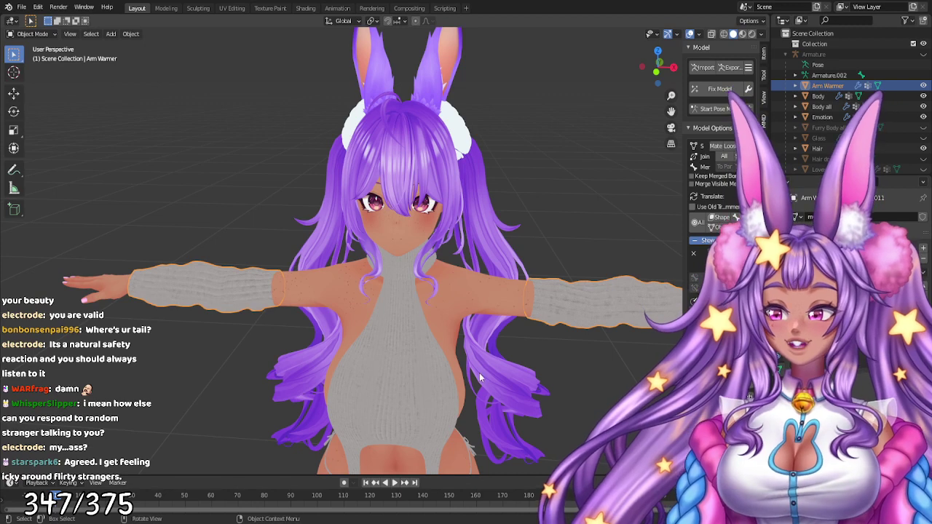
shift+click(414, 393)
scroll(422, 384, down, 4)
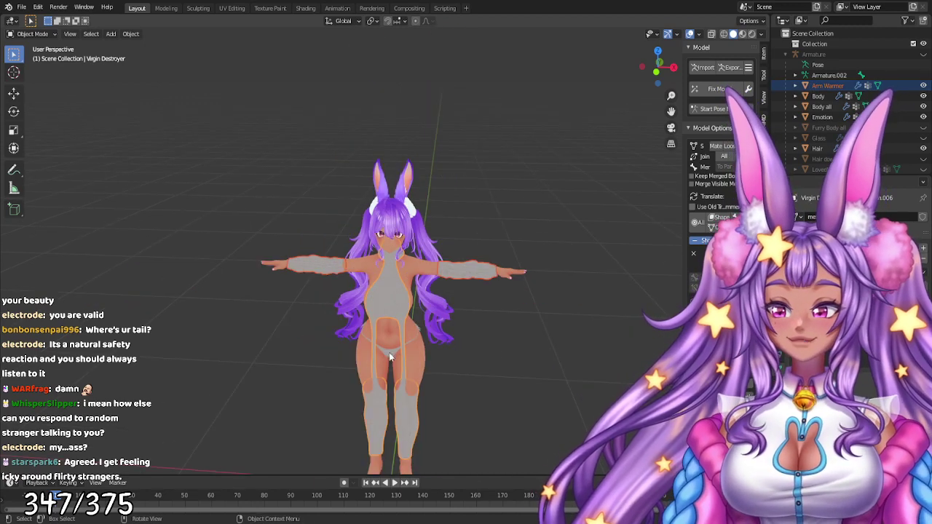
- Add a Data Transfer modifier to the Panties mesh and apply it
click(389, 353)
scroll(393, 342, up, 4)
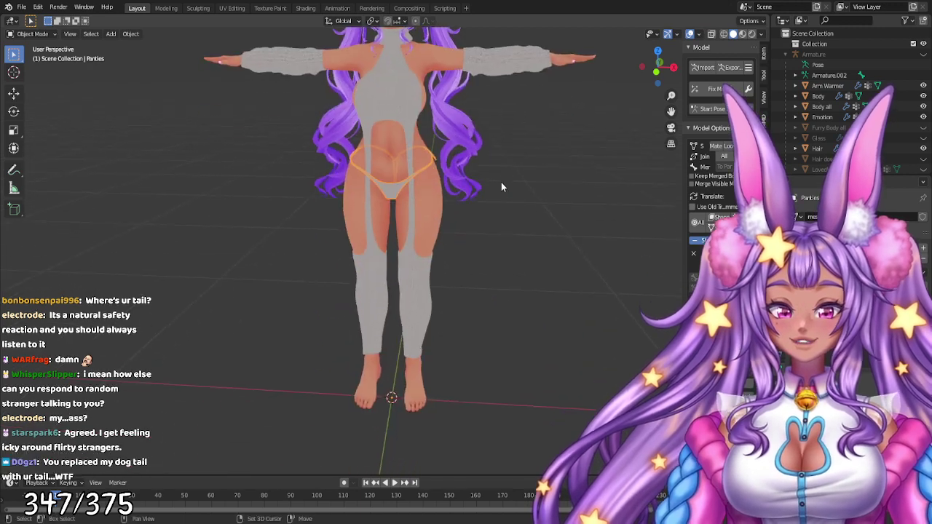
scroll(501, 187, up, 2)
shift+middle_drag(501, 197, 495, 288)
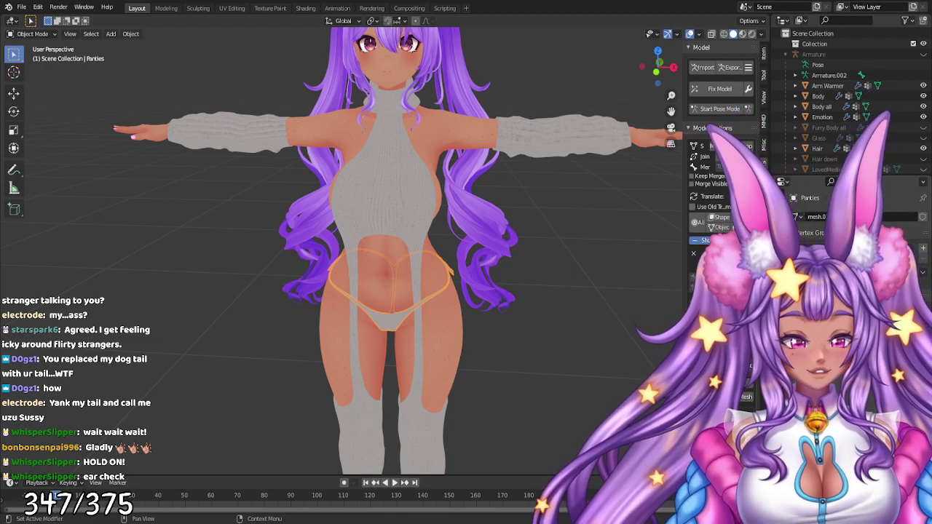
shift+middle_drag(538, 134, 536, 292)
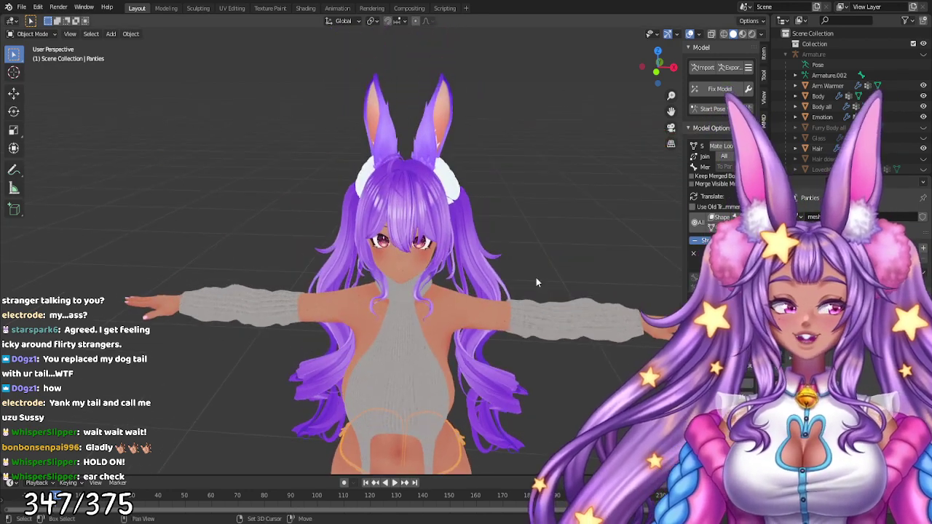
scroll(530, 255, up, 4)
middle_drag(524, 220, 468, 190)
scroll(468, 191, down, 1)
scroll(467, 175, up, 1)
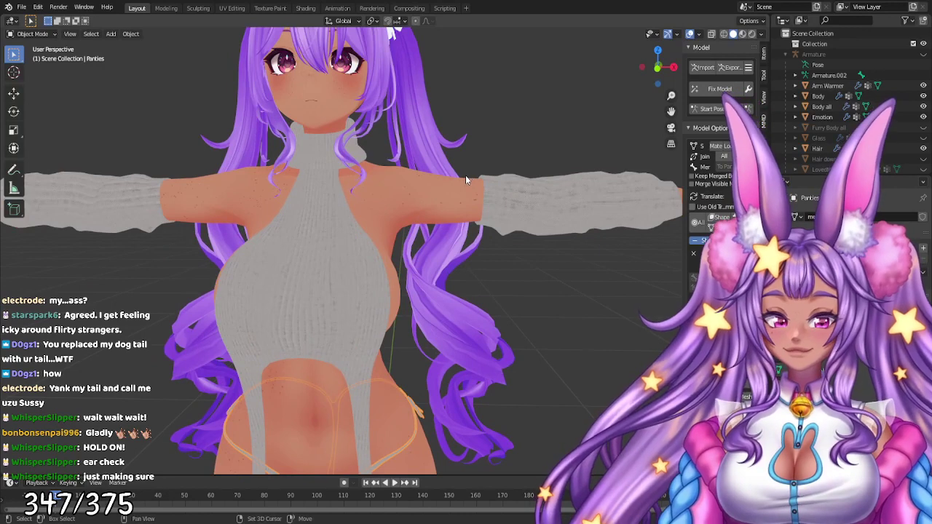
scroll(472, 231, down, 3)
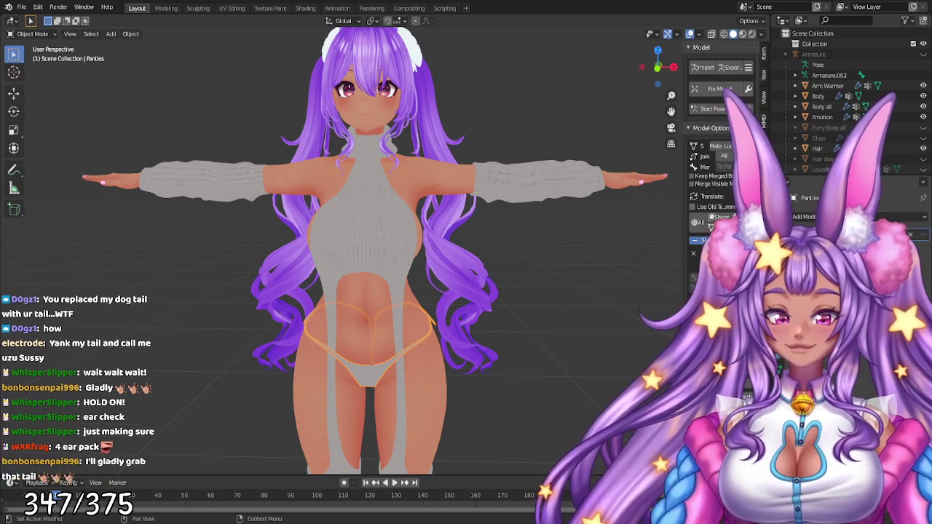
click(837, 217)
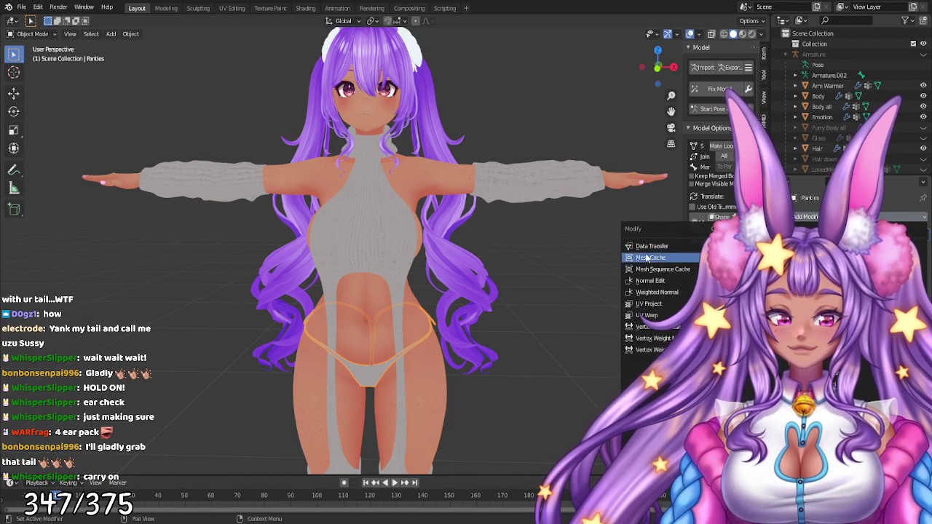
click(645, 258)
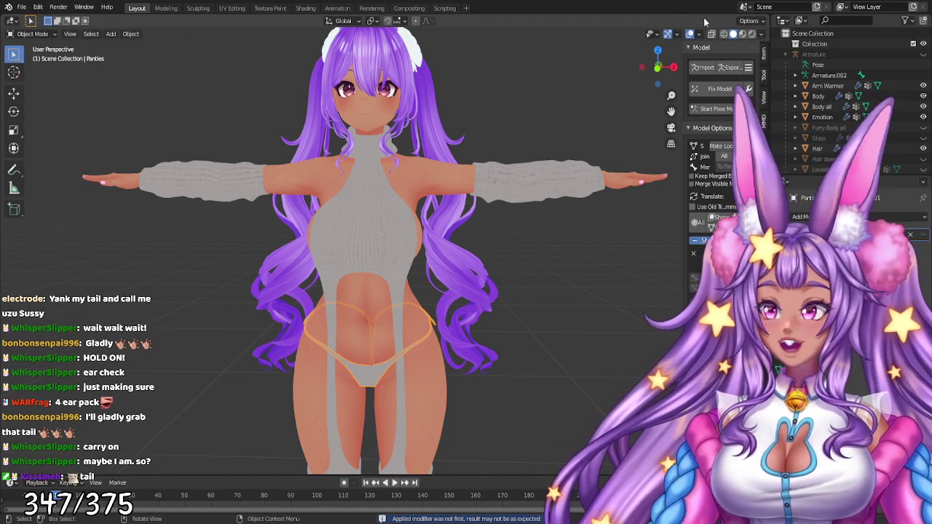
- Unhide the Armature and put it into Pose Mode
click(923, 54)
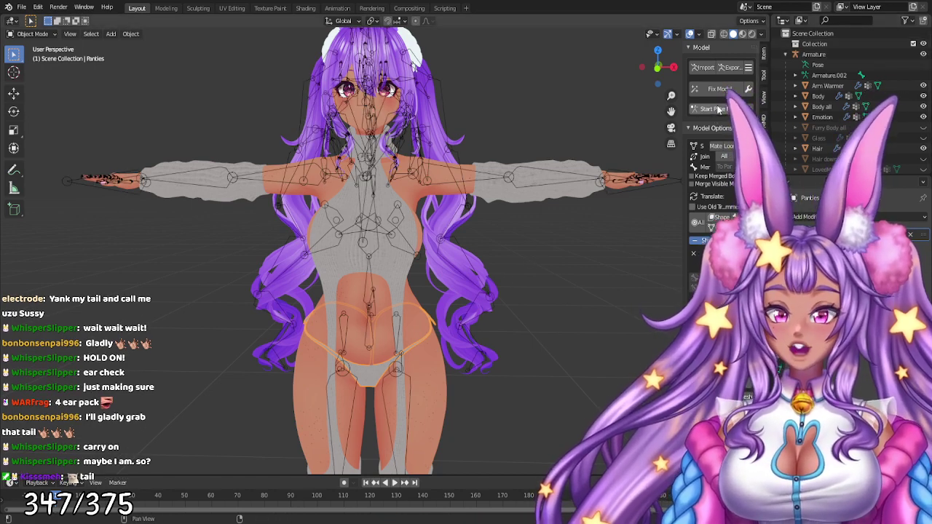
click(387, 150)
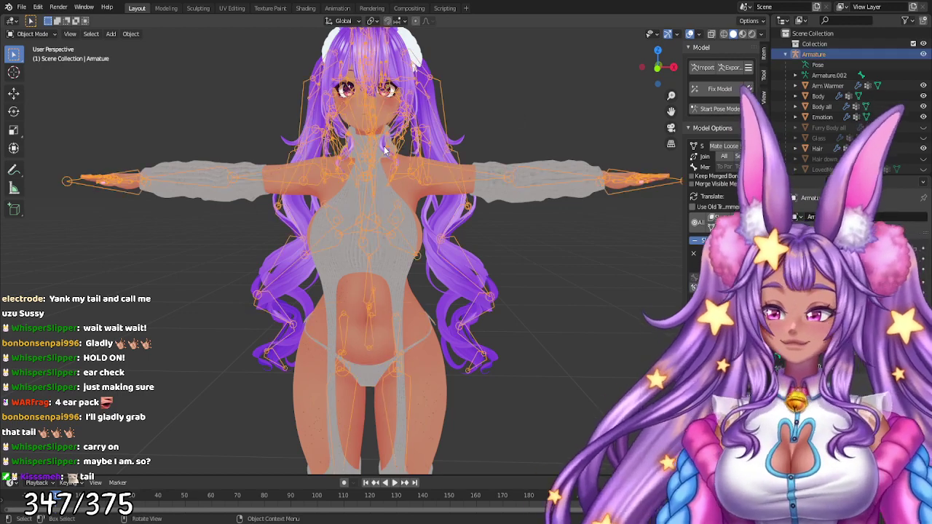
click(32, 34)
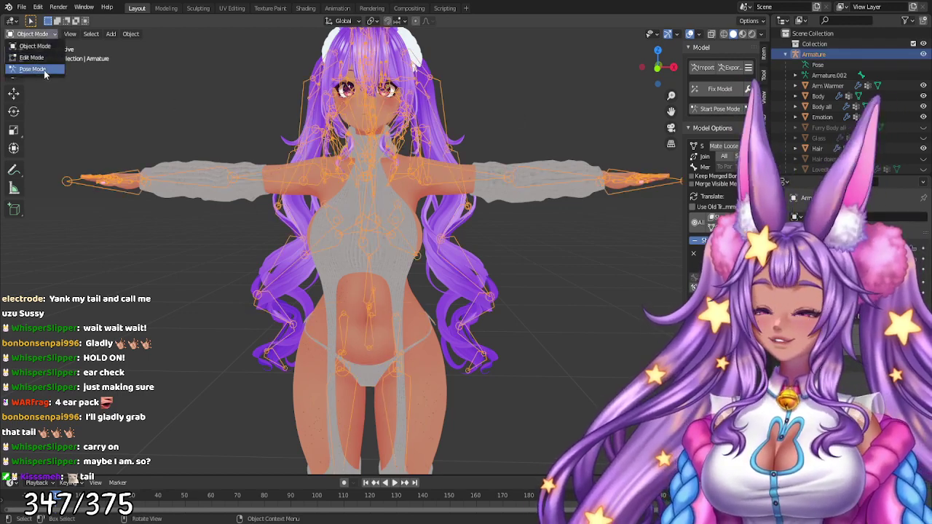
click(33, 69)
- Try rotating the Left leg bone to test how the panties and outfit deform, and undo the rotation
click(421, 388)
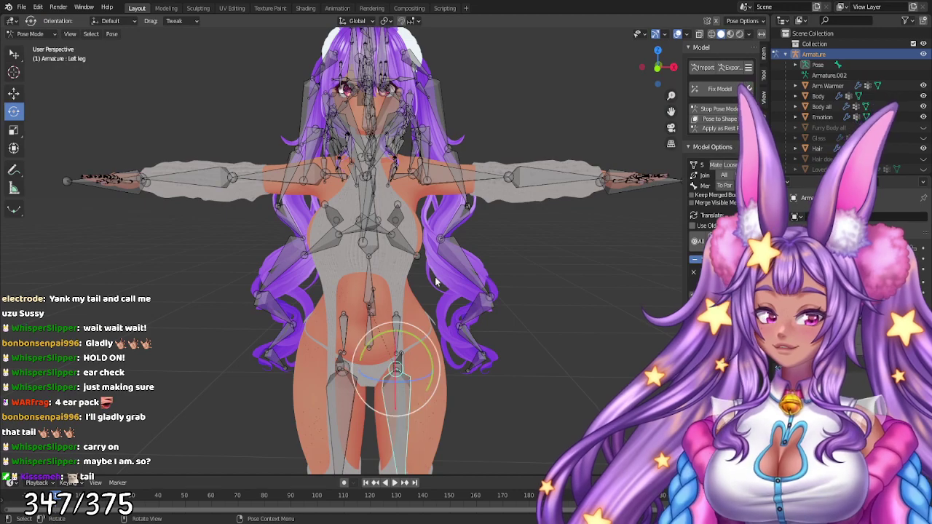
drag(425, 347, 342, 304)
middle_drag(342, 304, 435, 325)
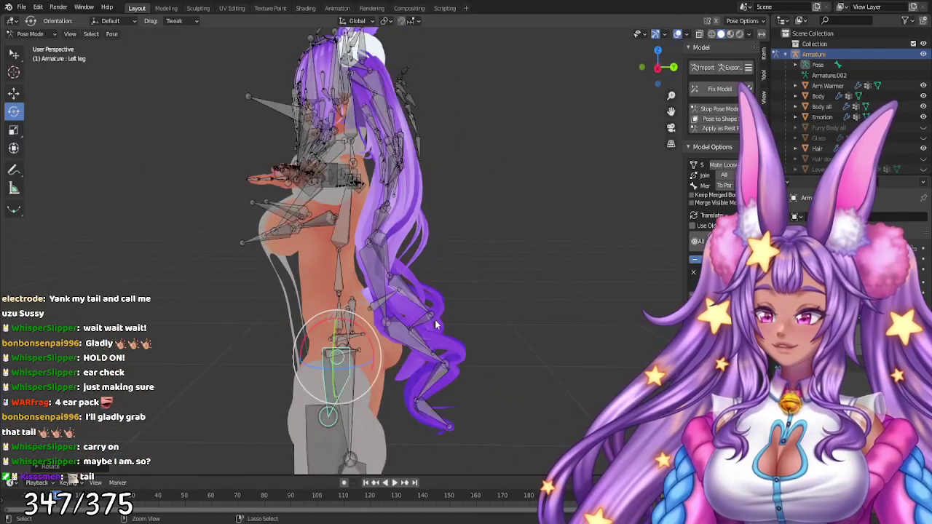
key(ctrl+z)
- Test-rotate the hip bone at the top of the left leg to check the deformation of the panties
scroll(396, 356, up, 3)
shift+middle_drag(364, 382, 444, 282)
scroll(444, 282, up, 3)
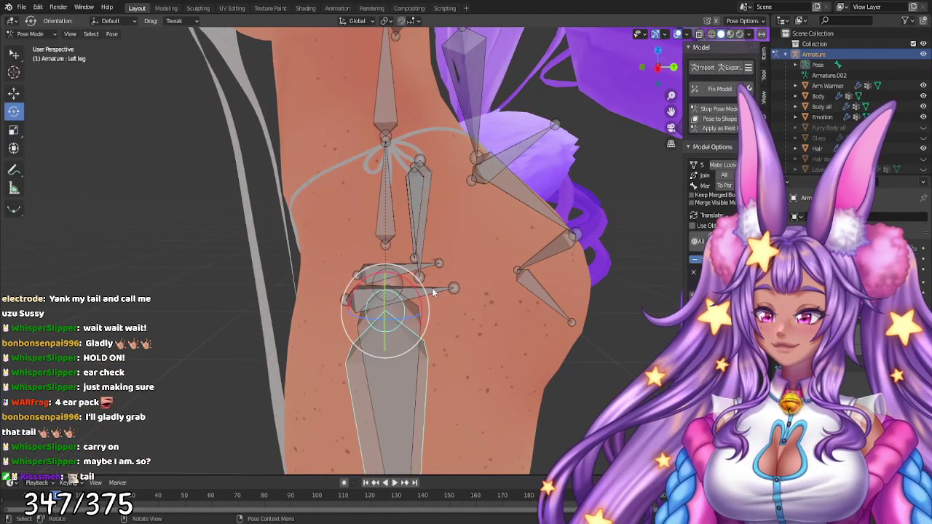
click(403, 284)
key(r)
drag(365, 270, 337, 264)
- Test-rotate the R_Hips_018_001 bone while checking the panties from behind and in front, and stop pose mode
click(420, 286)
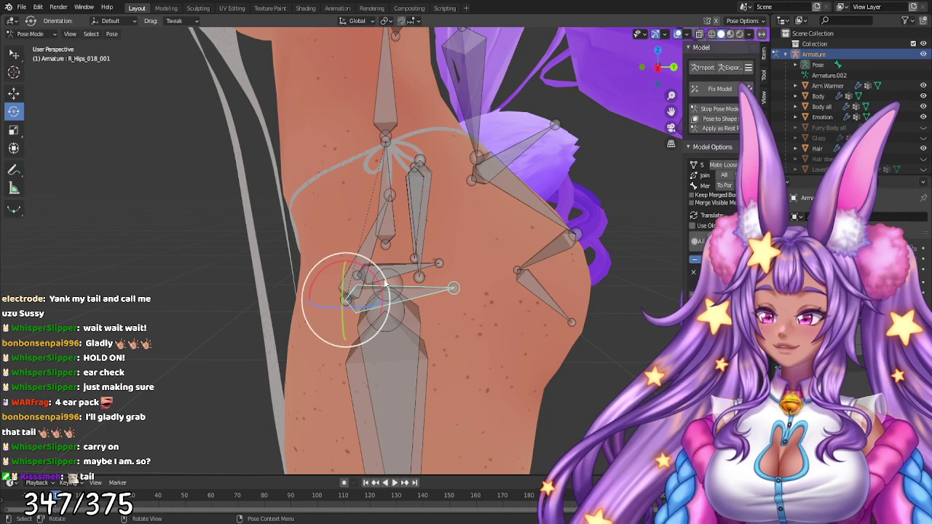
mouse_move(377, 278)
mouse_down()
mouse_move(373, 268)
mouse_move(368, 305)
mouse_move(368, 275)
mouse_up()
middle_drag(407, 278, 361, 293)
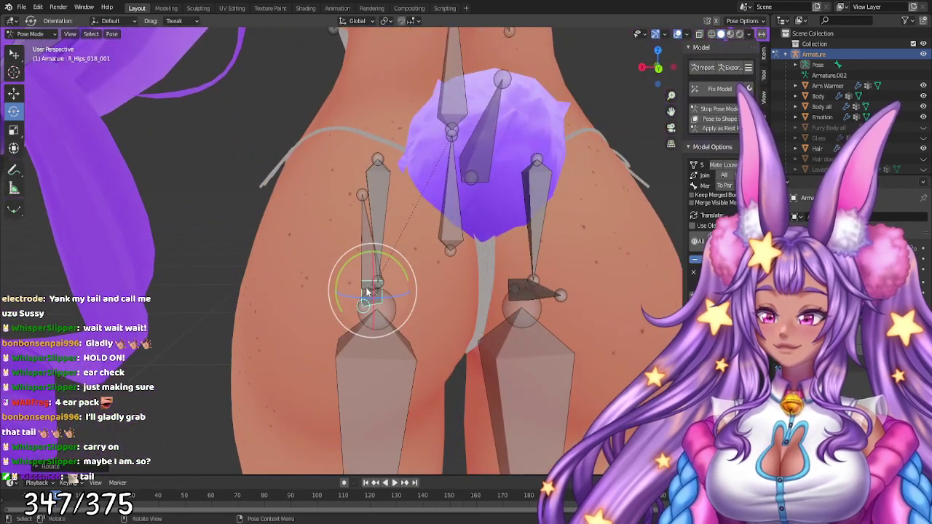
drag(364, 293, 358, 289)
drag(415, 256, 306, 287)
middle_drag(306, 287, 633, 292)
click(695, 108)
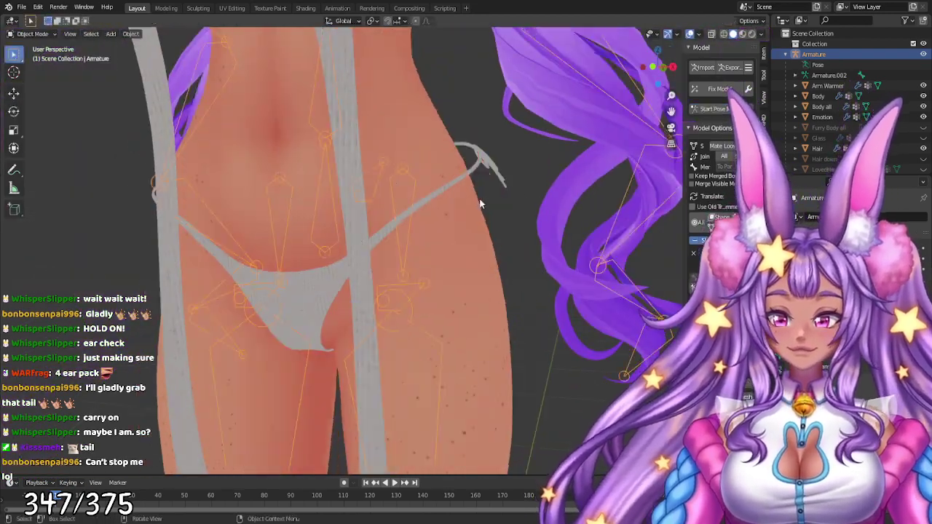
- Export the avatar model as an FBX for Unity with the CATS tools
scroll(486, 198, down, 6)
shift+middle_drag(470, 162, 531, 264)
scroll(504, 279, up, 2)
shift+middle_drag(531, 263, 531, 292)
scroll(531, 298, down, 2)
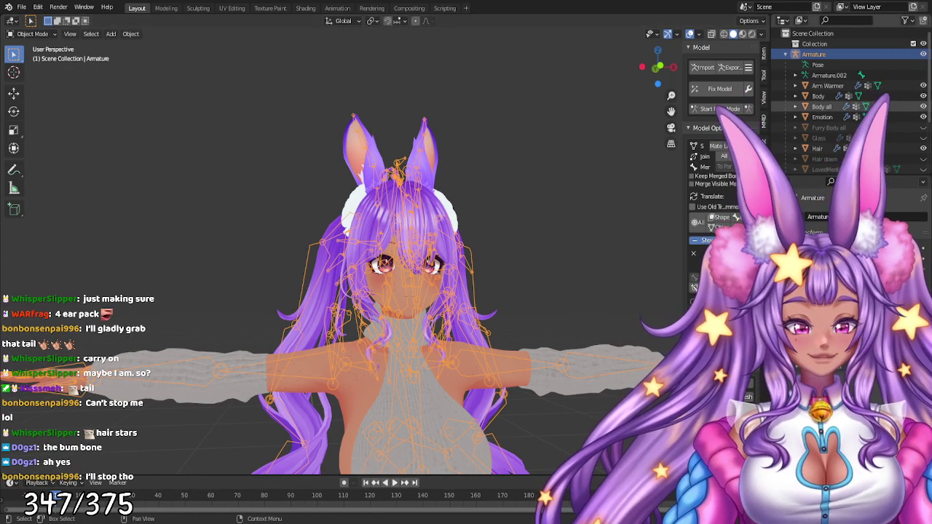
middle_drag(586, 224, 555, 231)
shift+middle_drag(569, 270, 569, 192)
scroll(859, 116, down, 4)
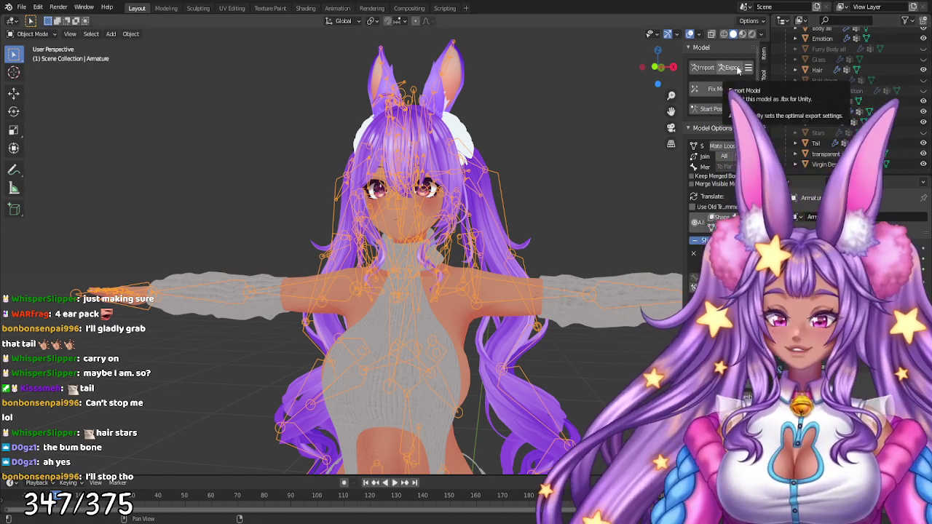
click(730, 67)
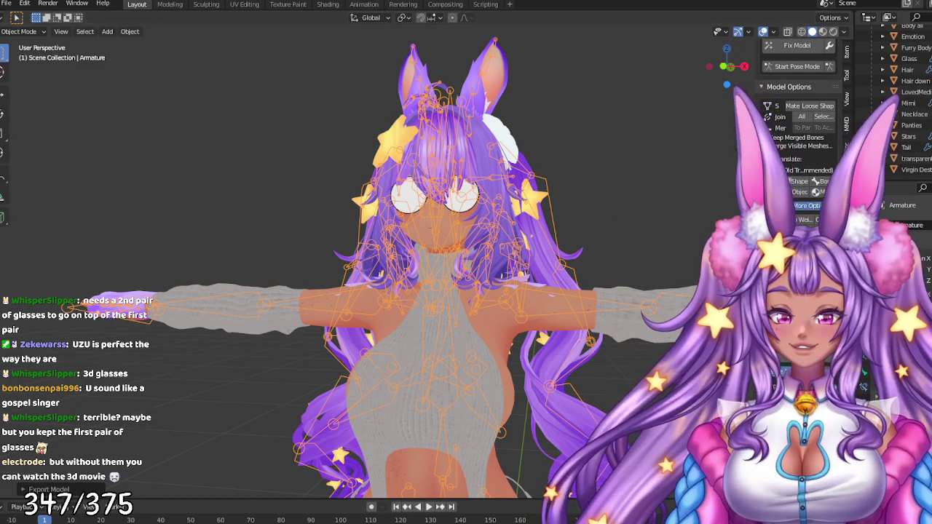
- Switch to the Unity project and go to its root Assets folder
key(alt+Tab)
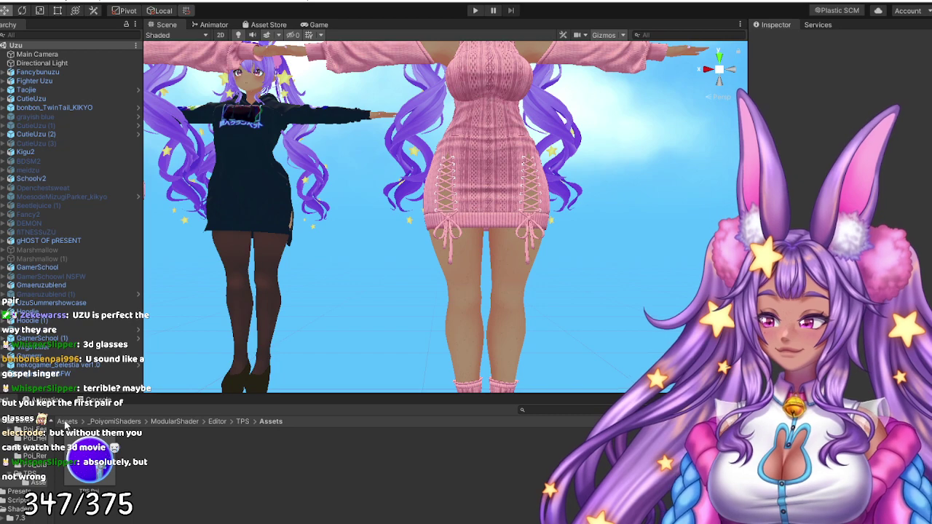
click(67, 422)
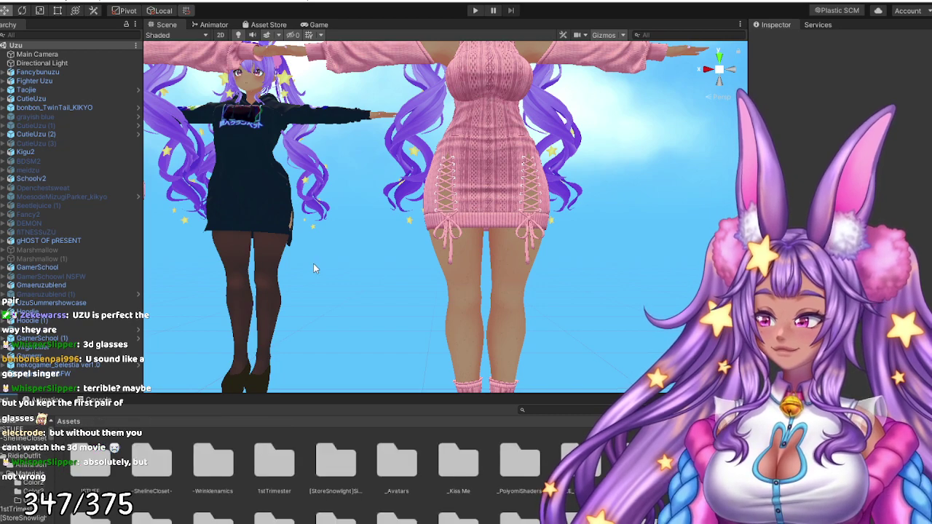
- Deactivate the Virginkiller NSFW avatar in the scene and view the free space beside the remaining avatars
scroll(312, 268, down, 5)
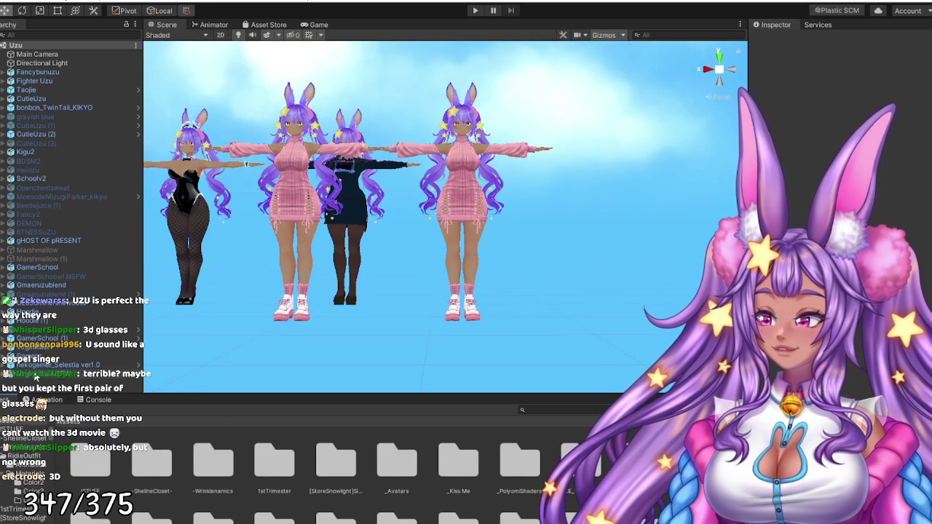
click(36, 376)
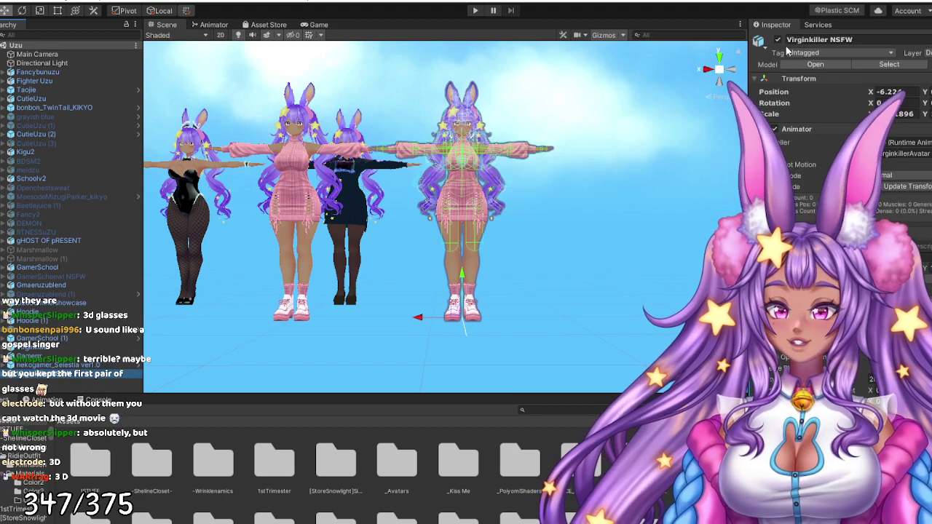
click(778, 40)
click(426, 187)
middle_drag(426, 187, 456, 177)
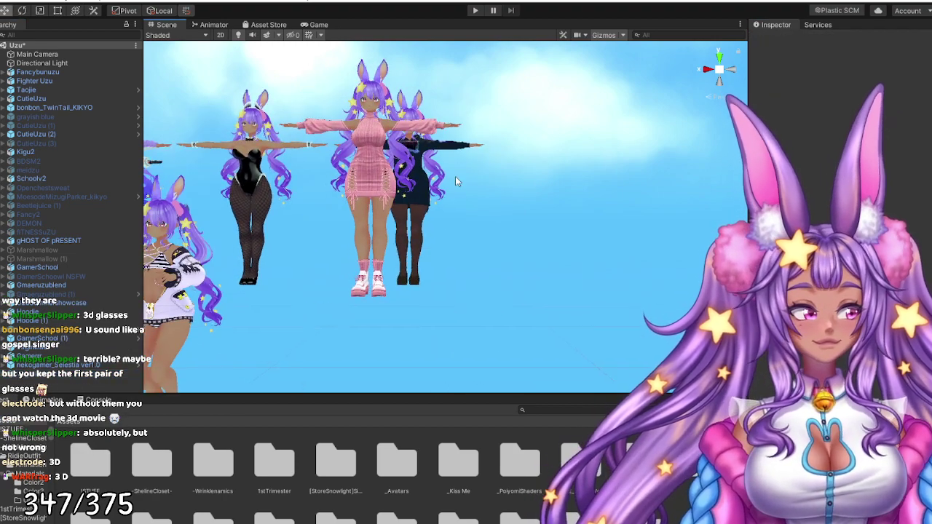
right_drag(441, 217, 423, 231)
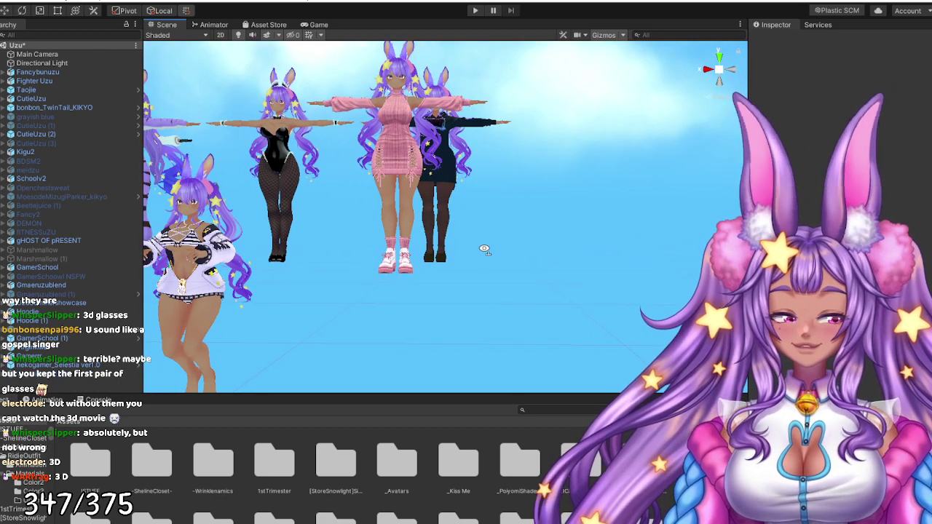
right_drag(483, 249, 491, 227)
middle_drag(491, 227, 529, 183)
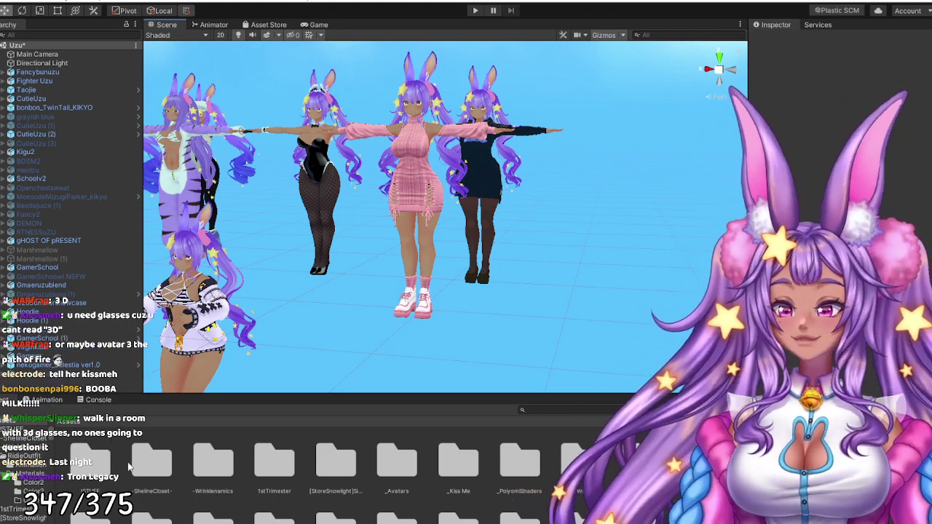
- Open the USA folder in Assets and look through its avatar models
scroll(444, 473, down, 10)
scroll(425, 495, up, 10)
scroll(320, 486, down, 8)
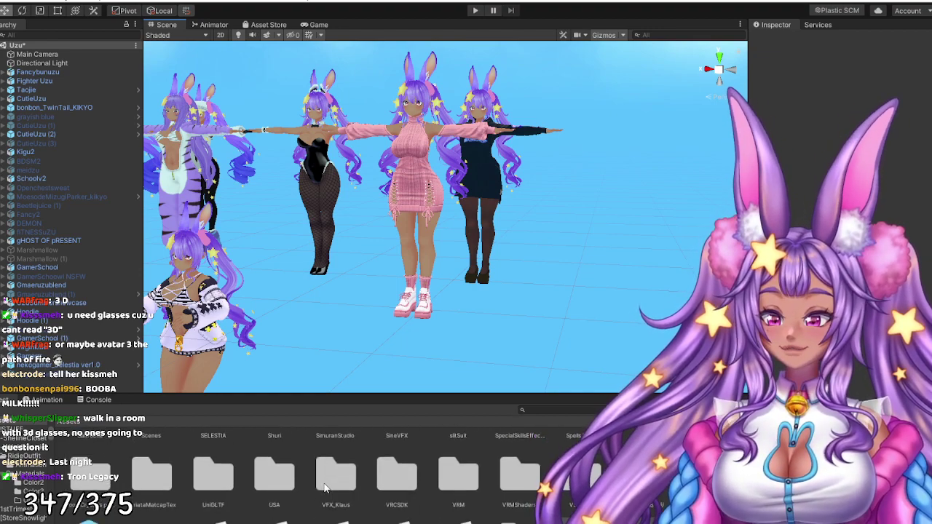
double_click(288, 478)
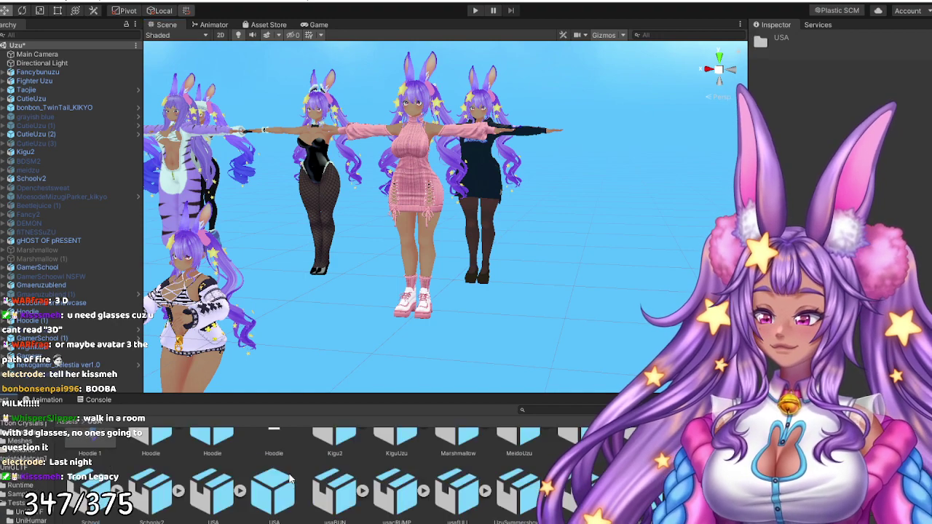
mouse_move(391, 523)
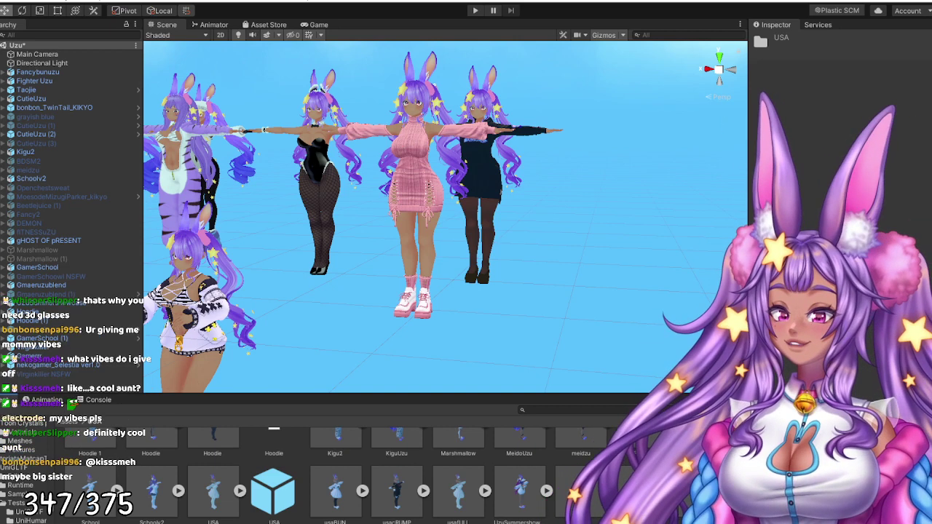
scroll(469, 495, up, 6)
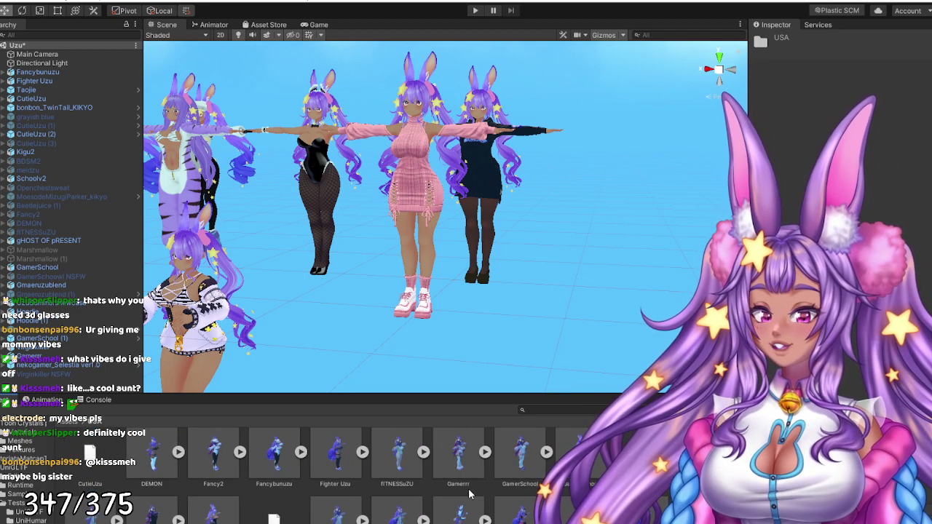
scroll(372, 476, up, 2)
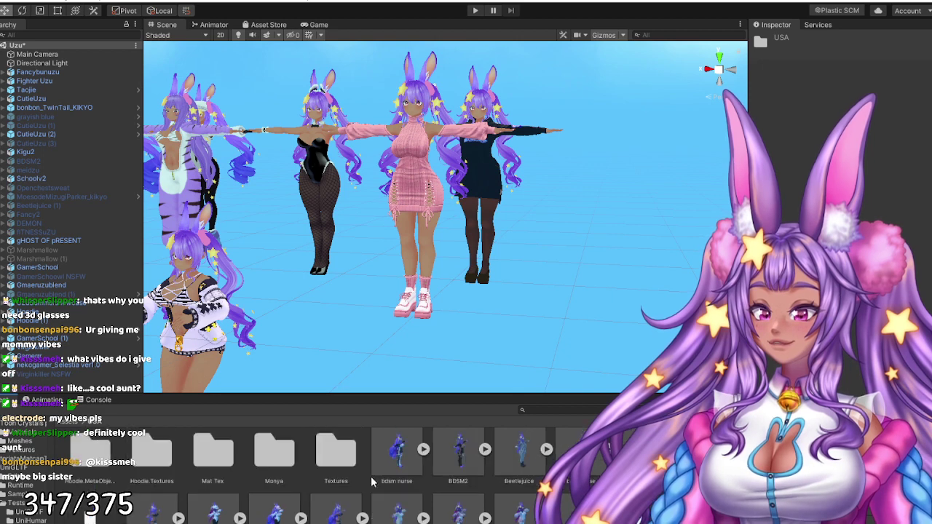
scroll(369, 477, down, 10)
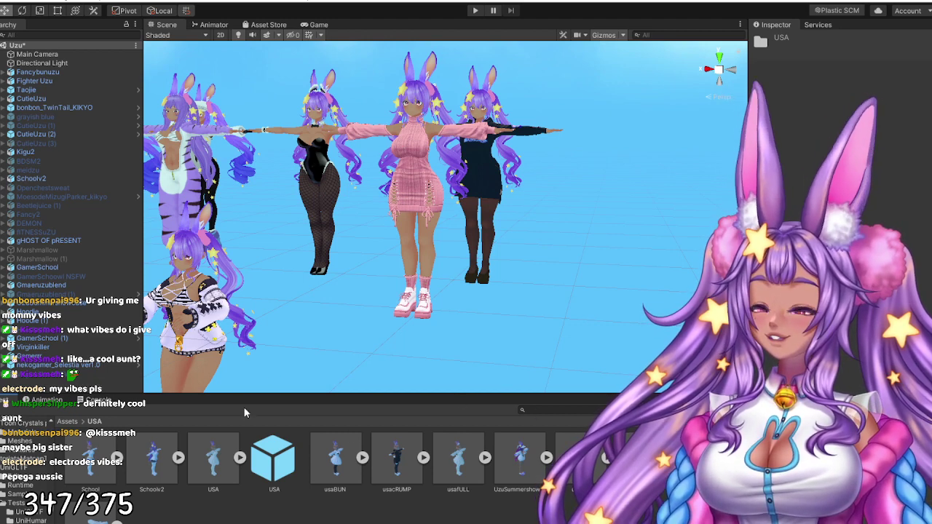
- Add the VirginDestoryer model from the USA folder to the scene and place it in front of the black bunny-suit avatar
drag(640, 458, 78, 382)
scroll(289, 299, down, 5)
middle_drag(289, 299, 575, 320)
drag(357, 271, 602, 276)
middle_drag(528, 316, 460, 326)
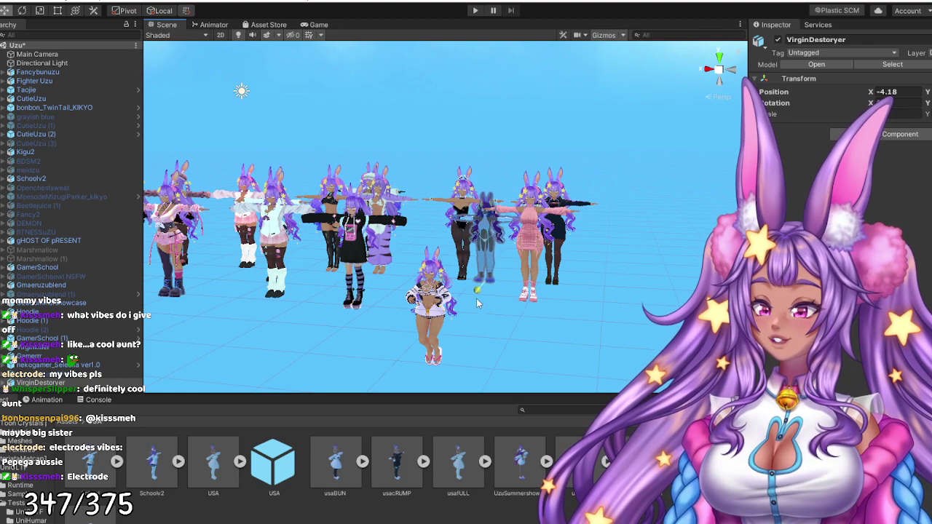
scroll(536, 317, up, 5)
key(f)
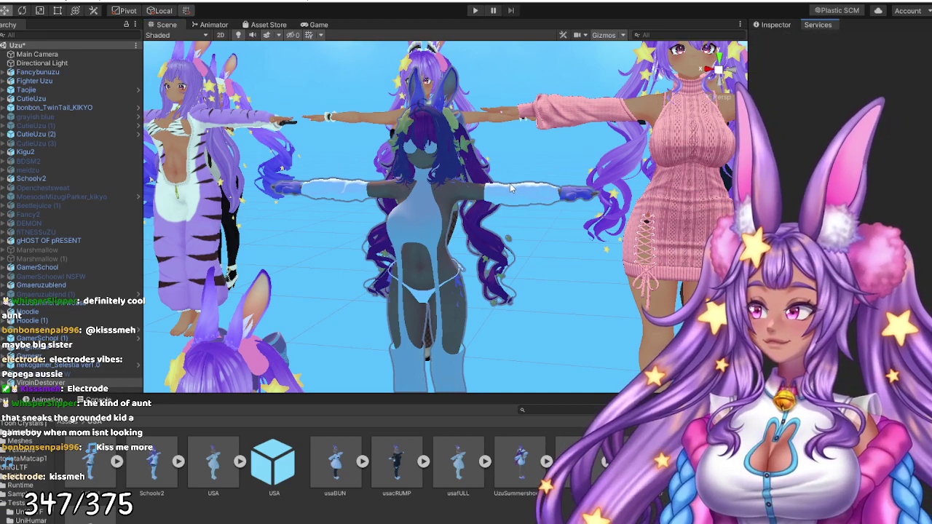
- Show the imported model's properties and check the console for script errors
click(771, 26)
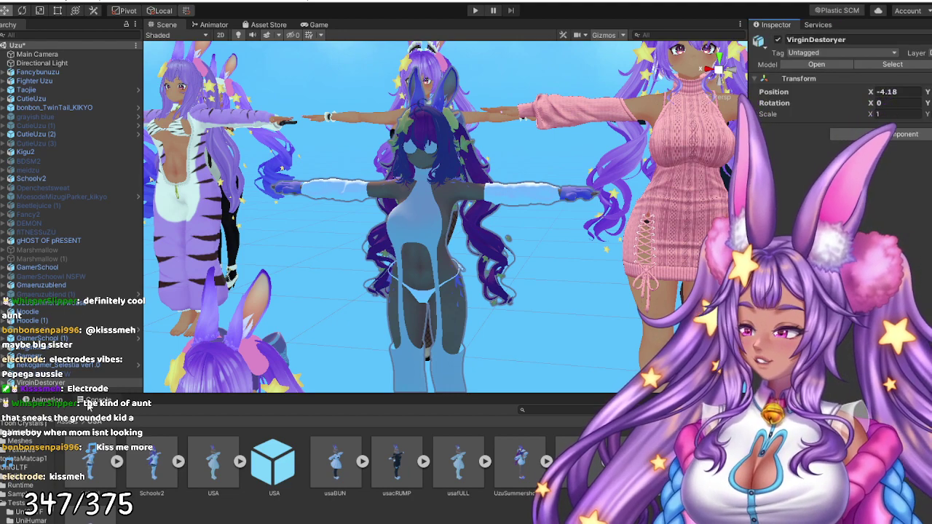
click(88, 401)
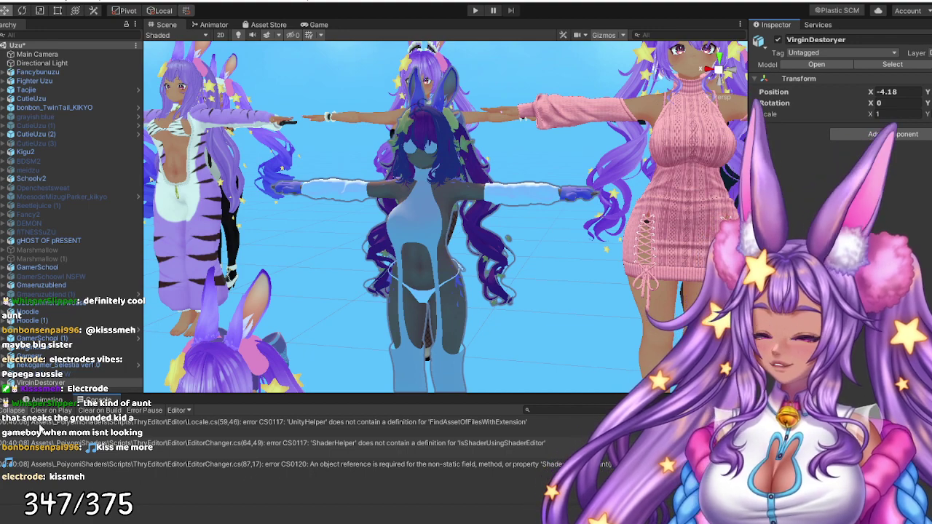
click(4, 401)
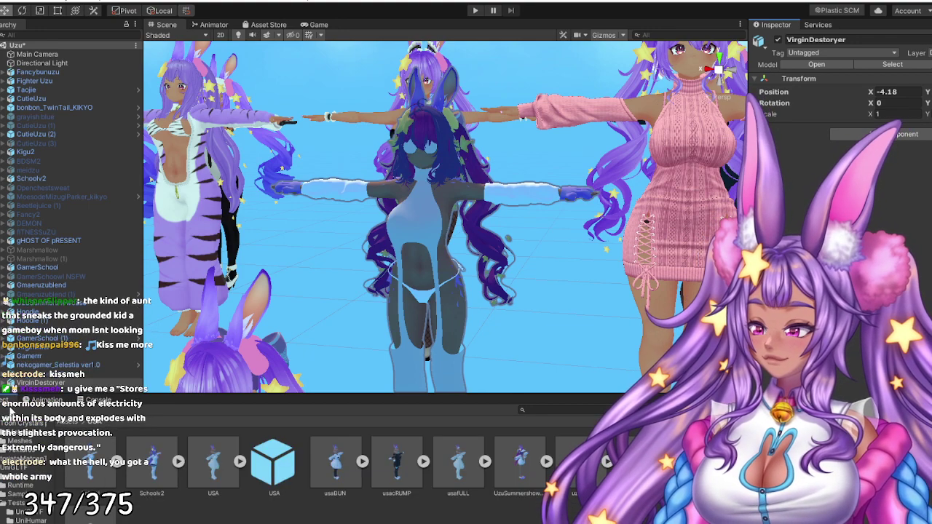
- Look through the root Assets folder and search the project for "pumpkin"
click(68, 422)
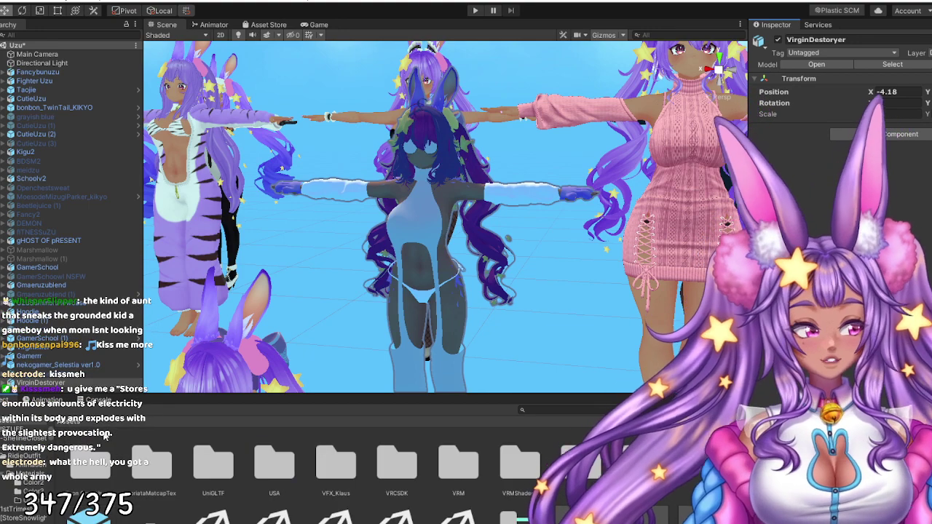
scroll(391, 467, down, 1)
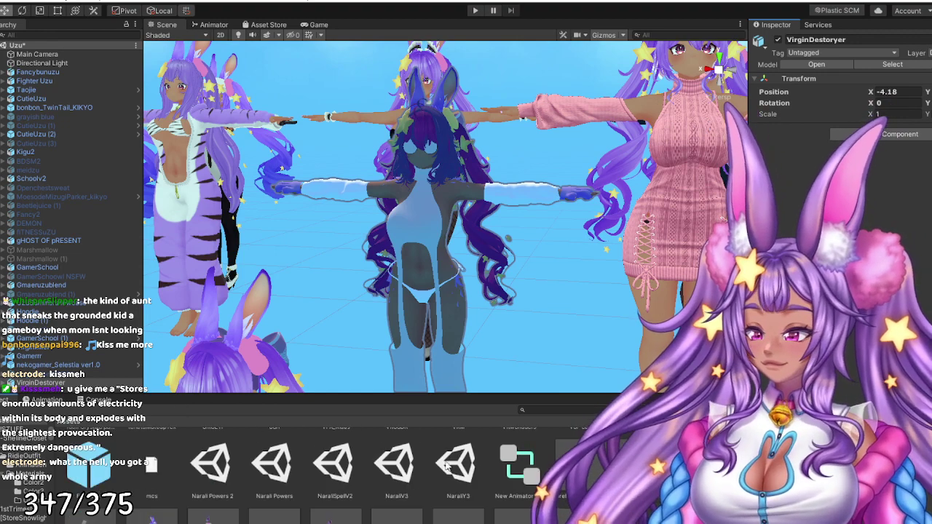
scroll(280, 470, up, 3)
scroll(80, 441, up, 2)
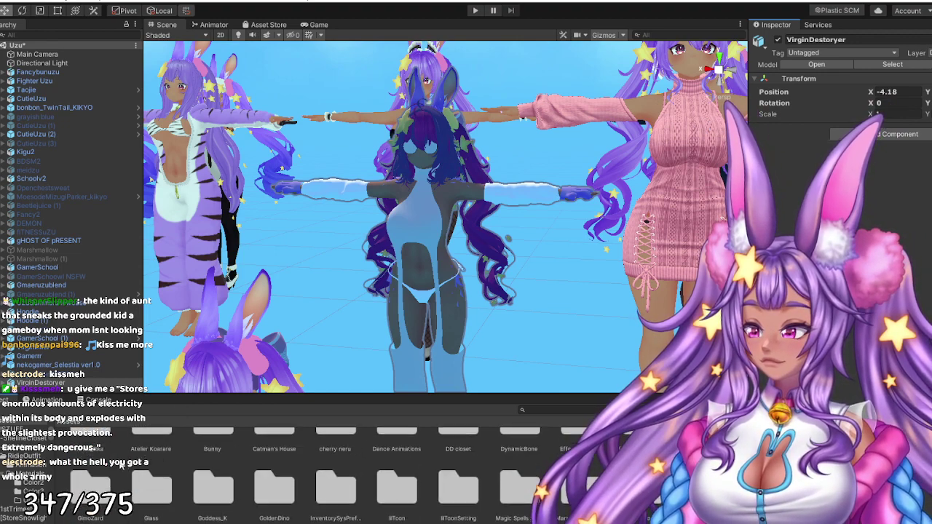
scroll(335, 488, down, 5)
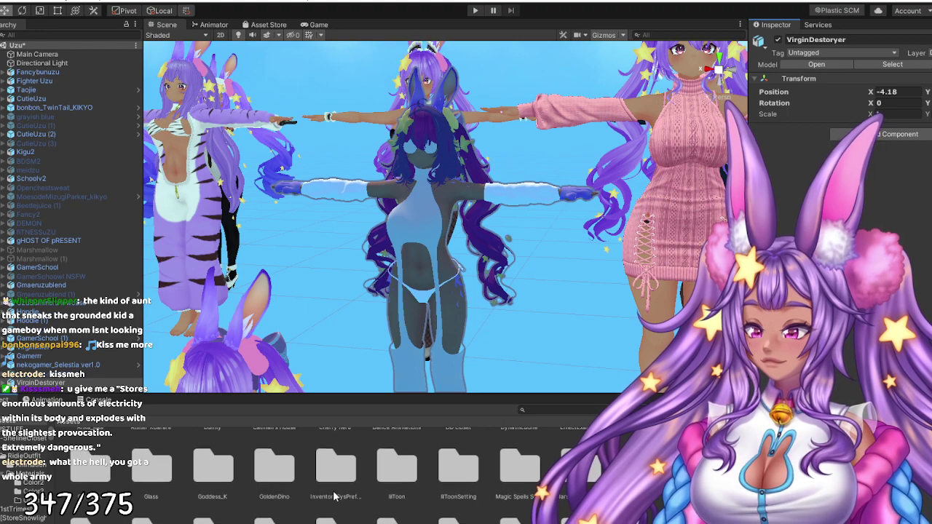
click(543, 410)
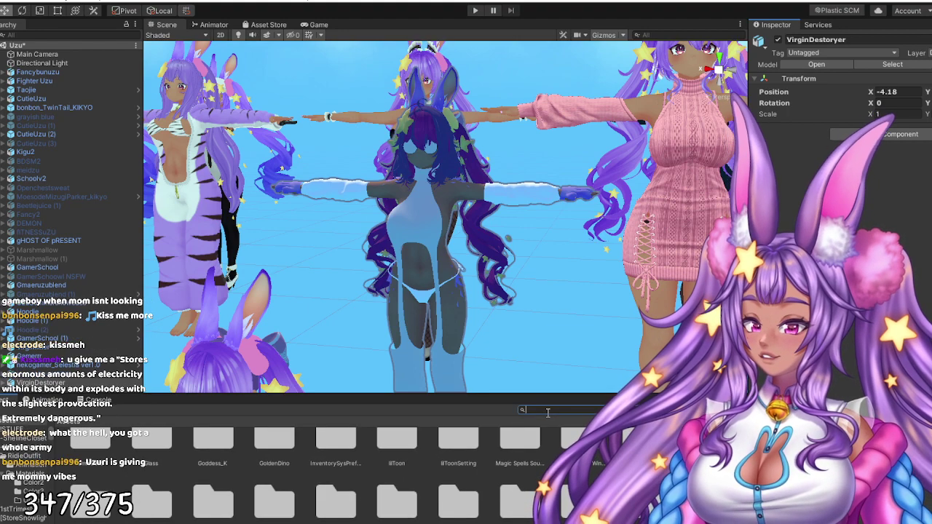
text(pumpkin)
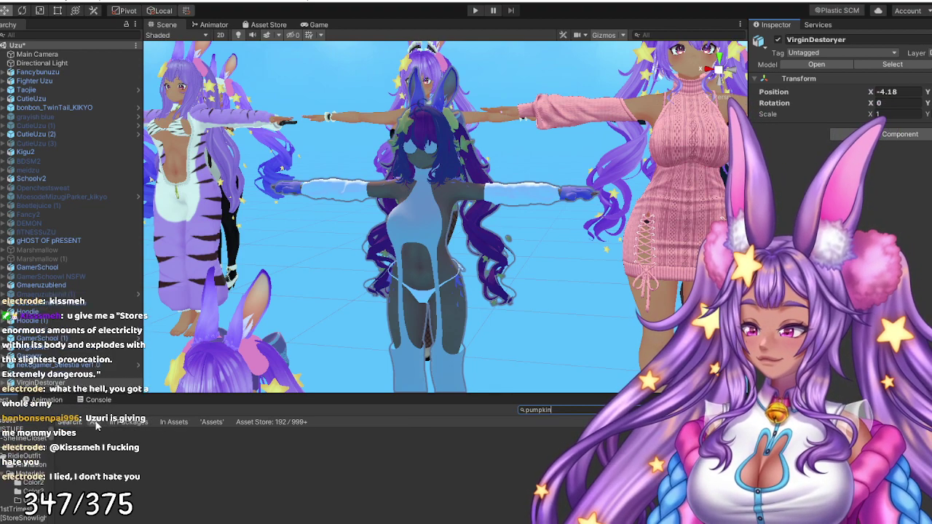
- Return to the full root Assets listing and open the PumkinsAvatarTools folder to view its contents
scroll(38, 457, up, 2)
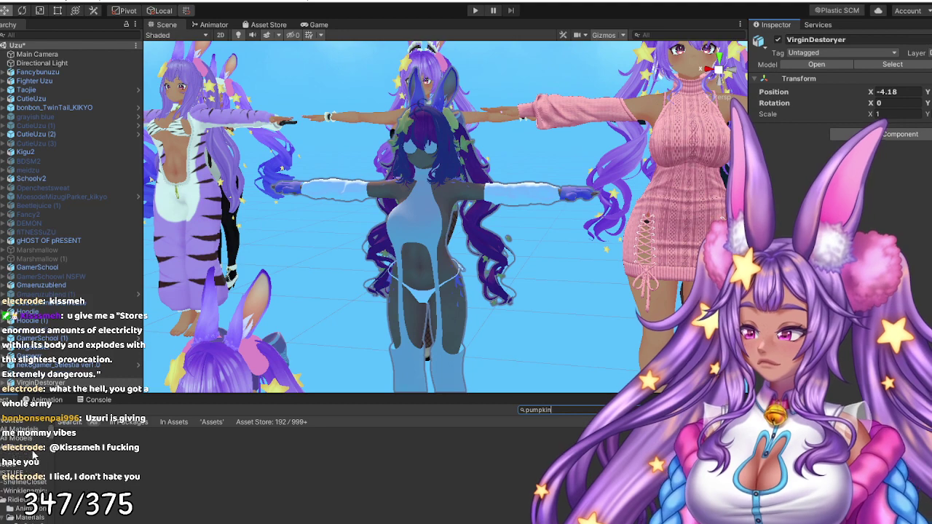
click(2, 466)
scroll(266, 501, down, 4)
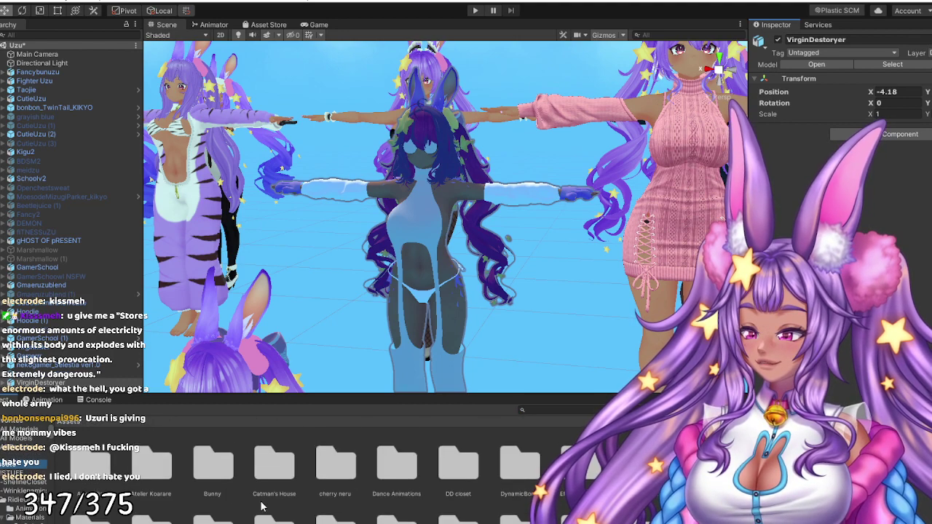
scroll(260, 508, down, 3)
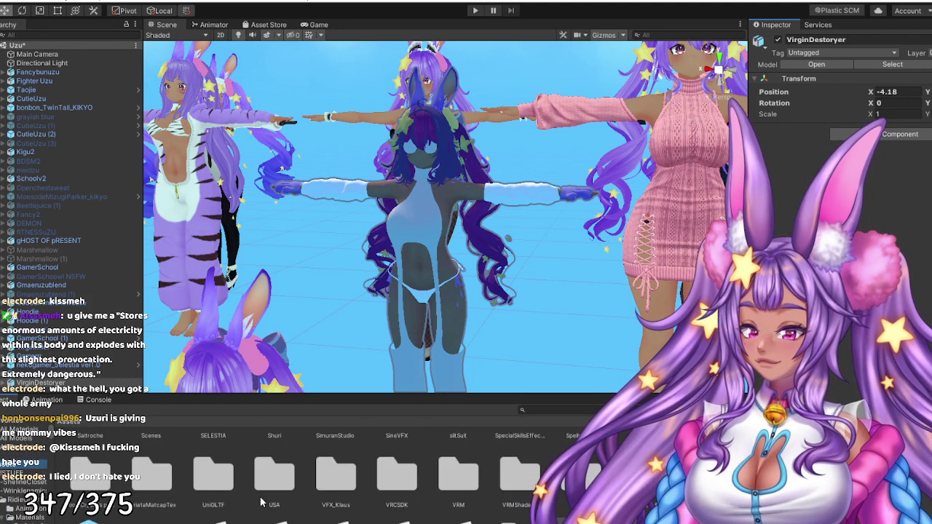
scroll(261, 501, up, 4)
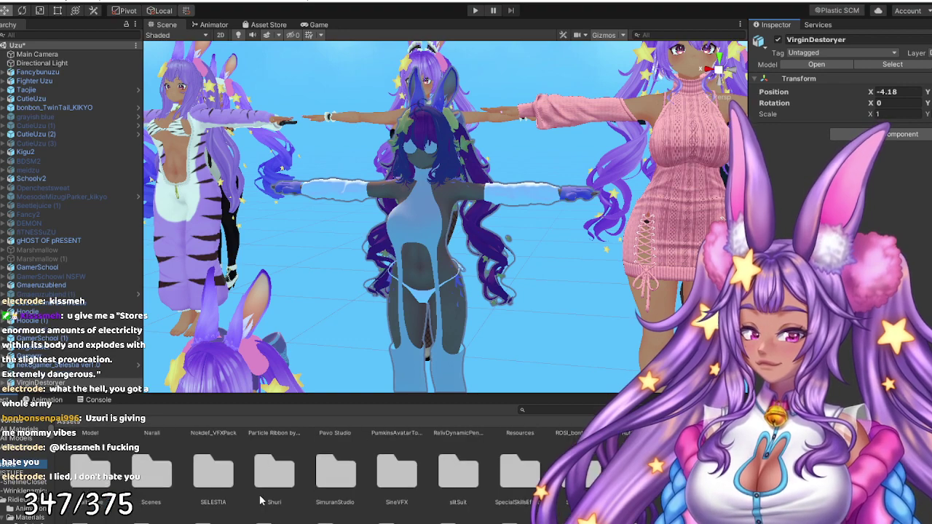
scroll(261, 495, up, 1)
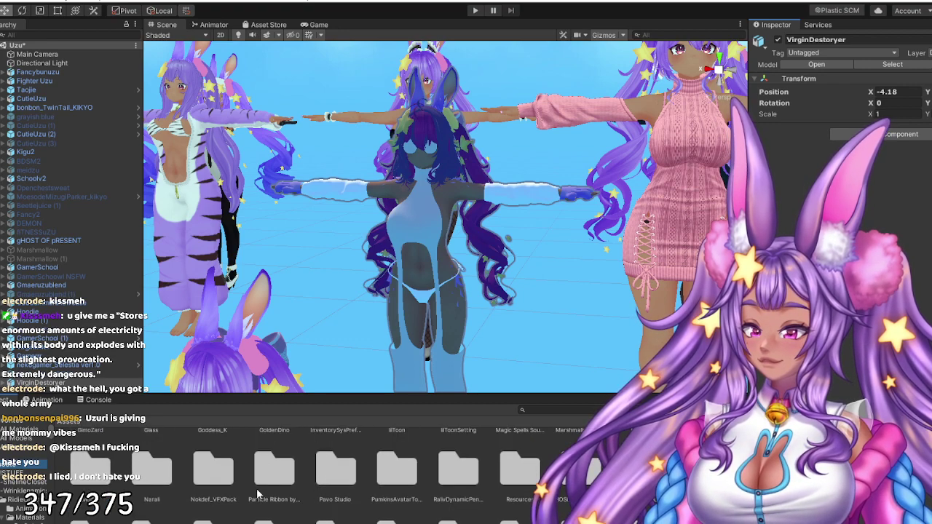
click(388, 475)
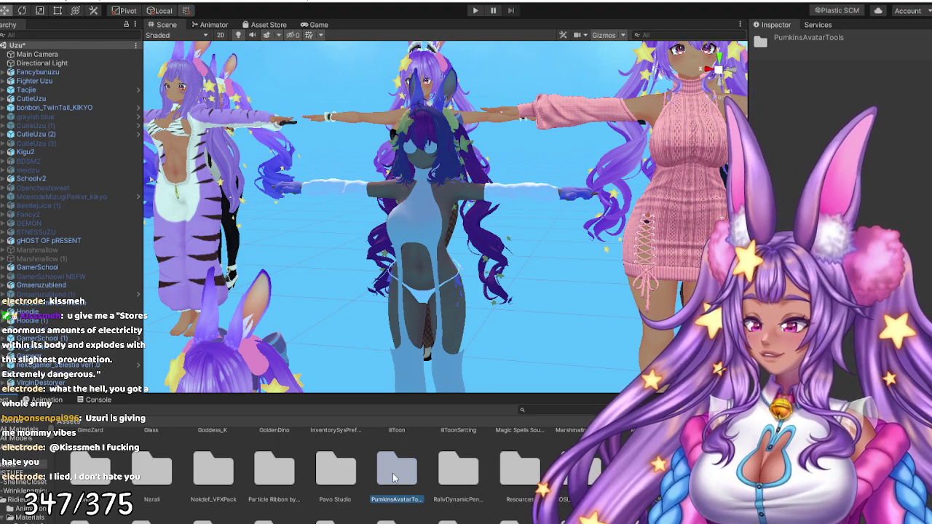
double_click(393, 478)
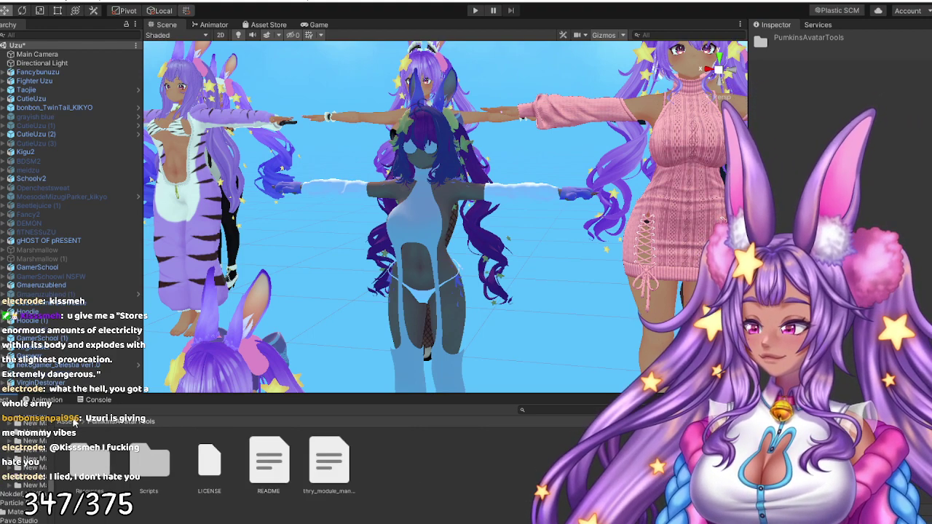
- Delete the PumkinsAvatarTools folder from the root Assets folder
click(73, 423)
scroll(375, 483, down, 5)
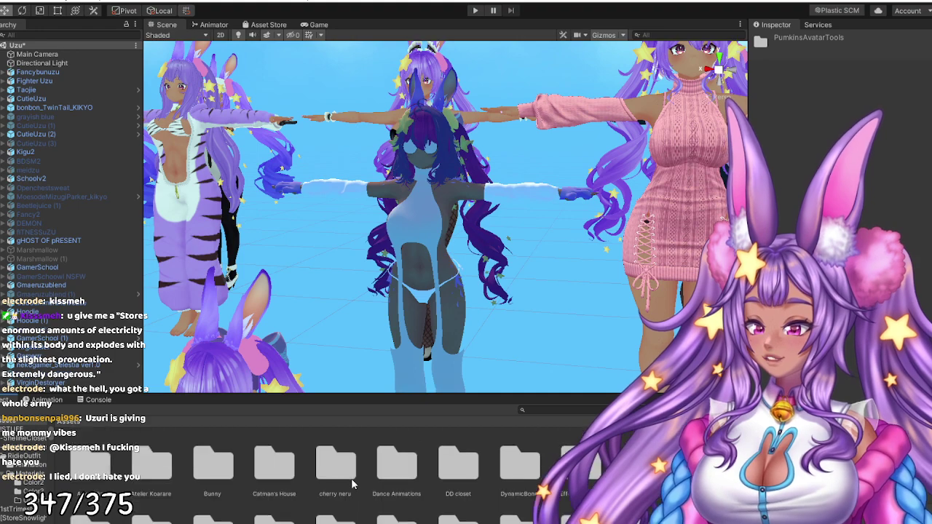
scroll(367, 482, down, 1)
right_click(409, 476)
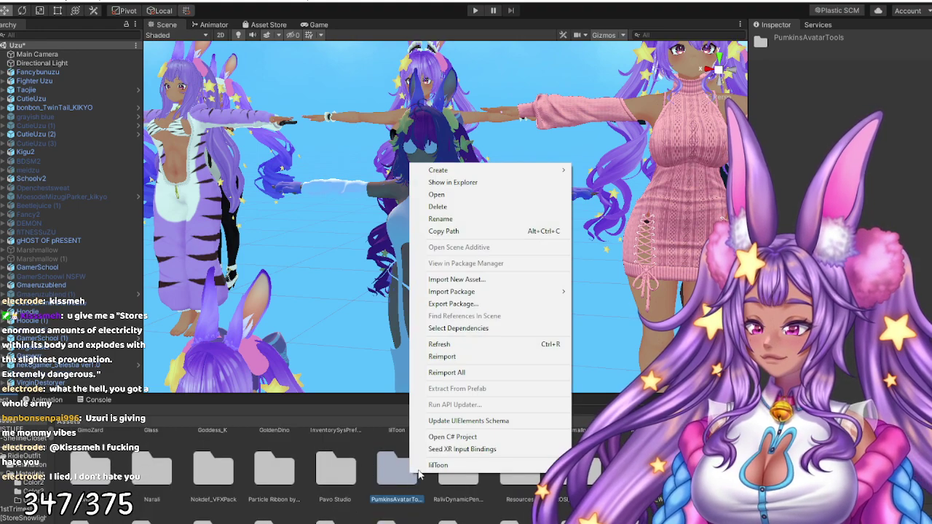
click(439, 207)
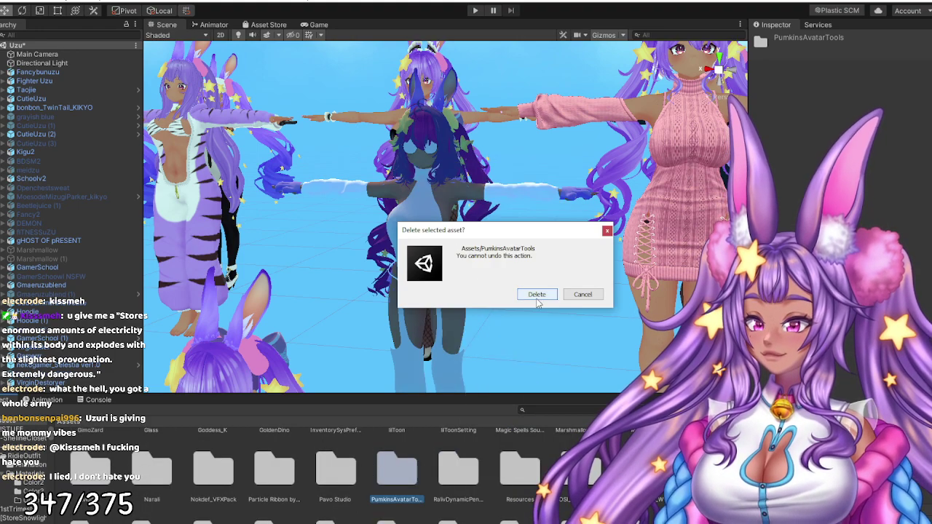
click(535, 297)
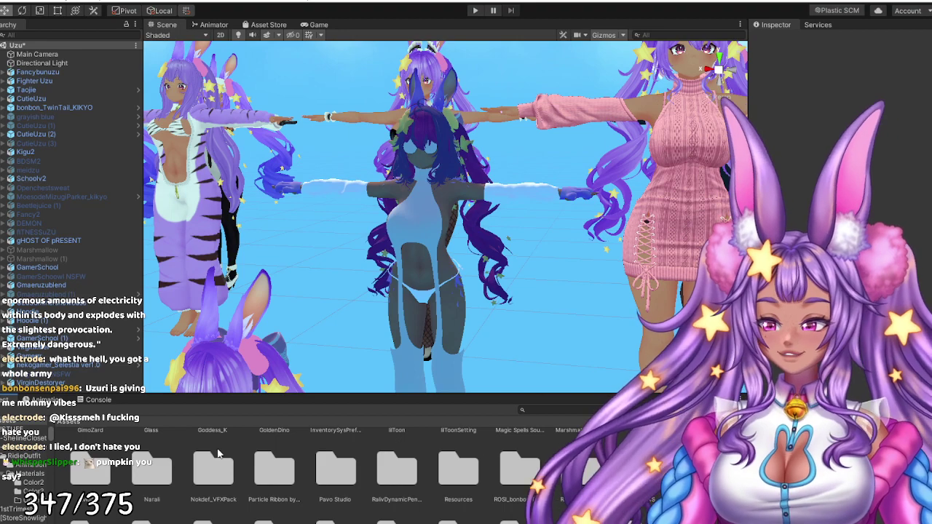
- Look through the remaining folders in the root Assets folder for the Poiyomi shaders
scroll(312, 493, down, 3)
scroll(306, 494, down, 2)
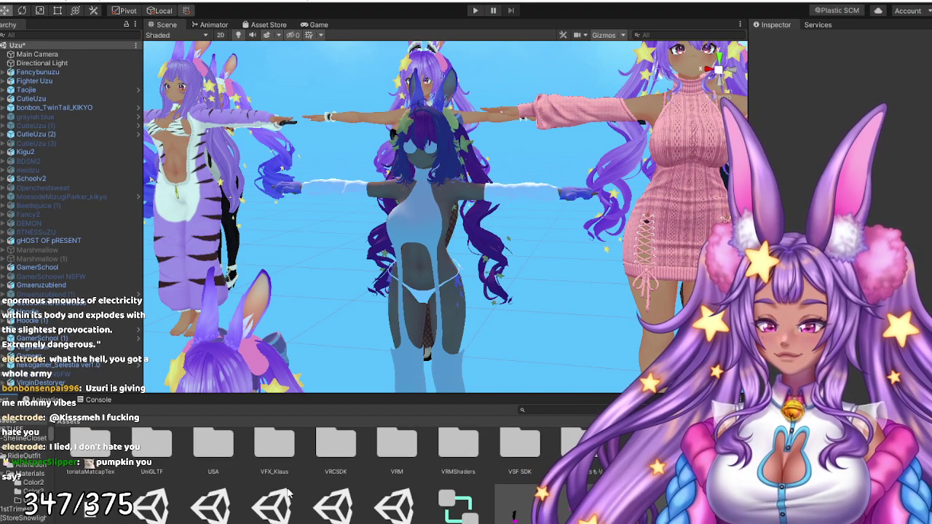
scroll(271, 495, up, 1)
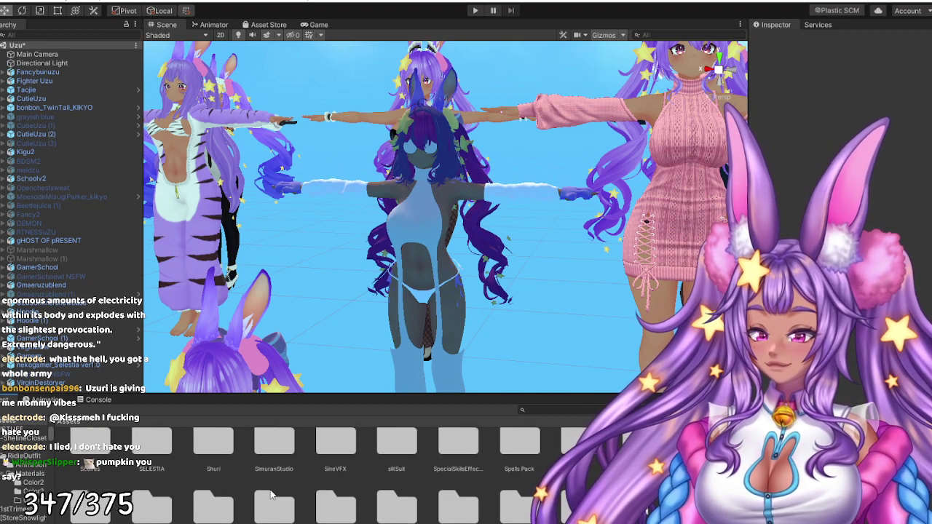
scroll(271, 495, up, 1)
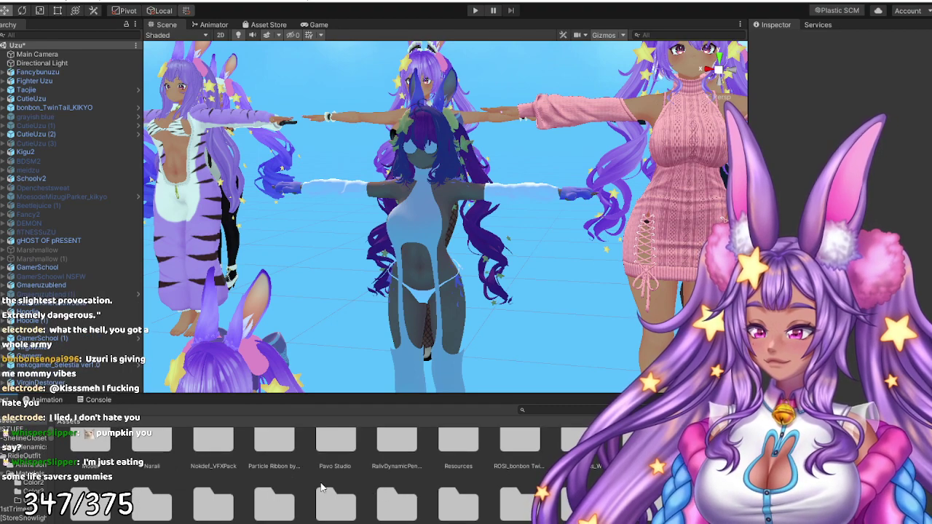
scroll(328, 489, up, 1)
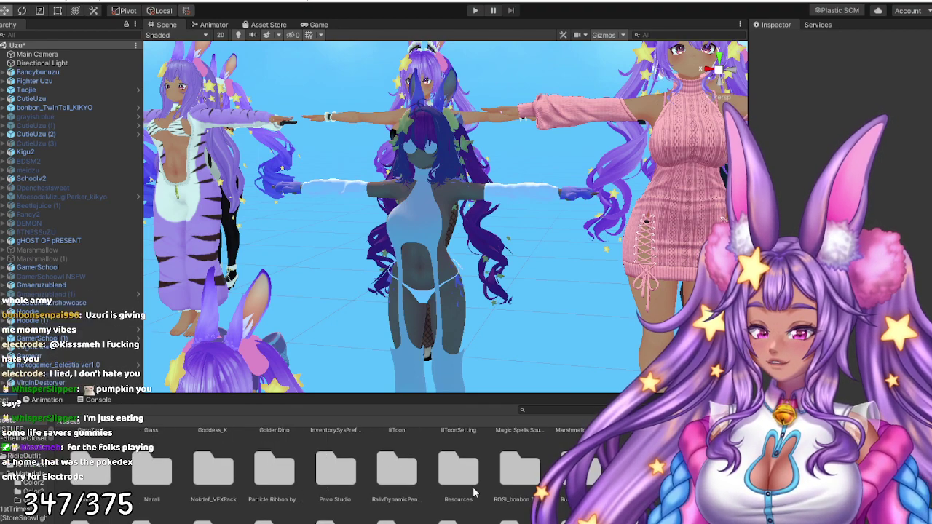
scroll(398, 487, up, 1)
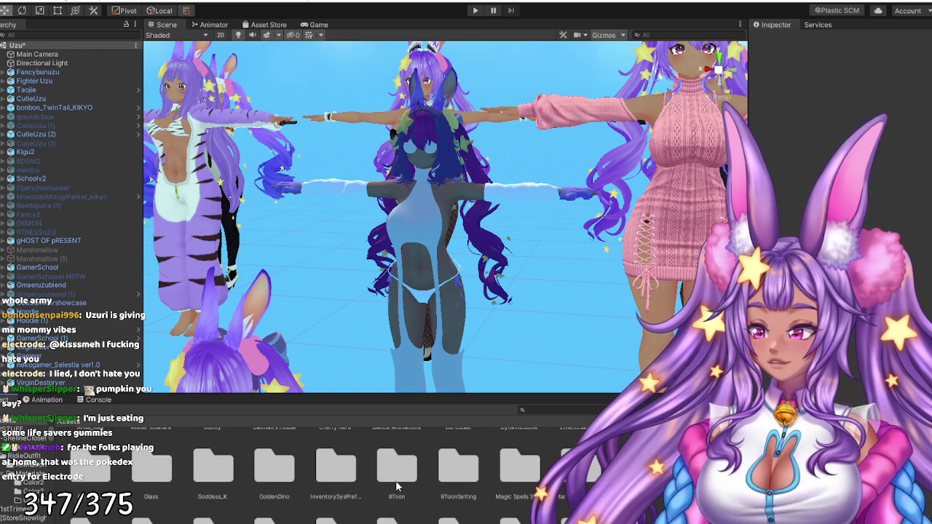
scroll(373, 481, down, 1)
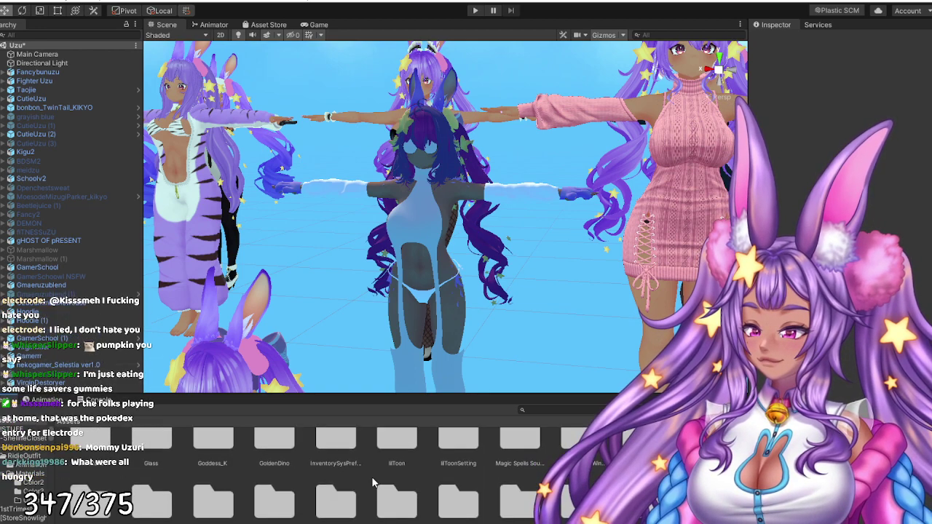
scroll(371, 482, down, 1)
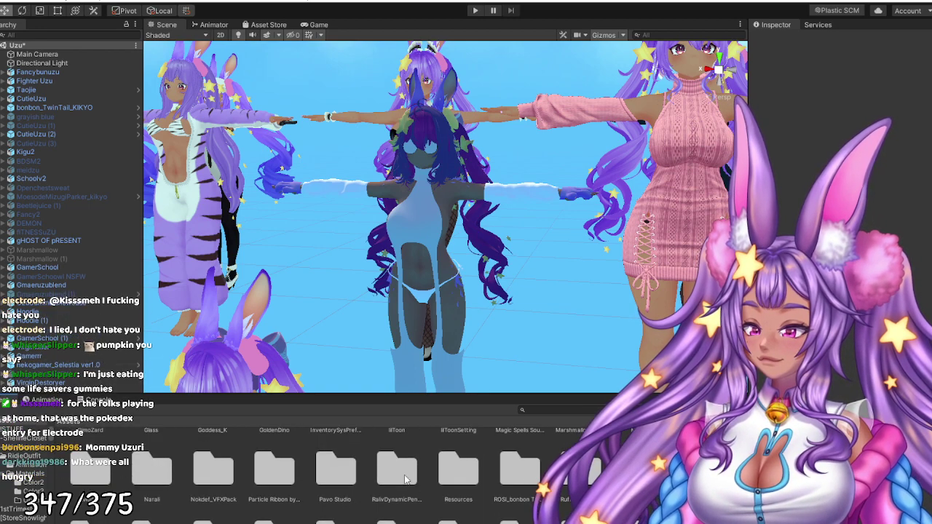
- Search the project for "poiyo" and open the first _PoiyomiShaders folder
click(544, 409)
text(po)
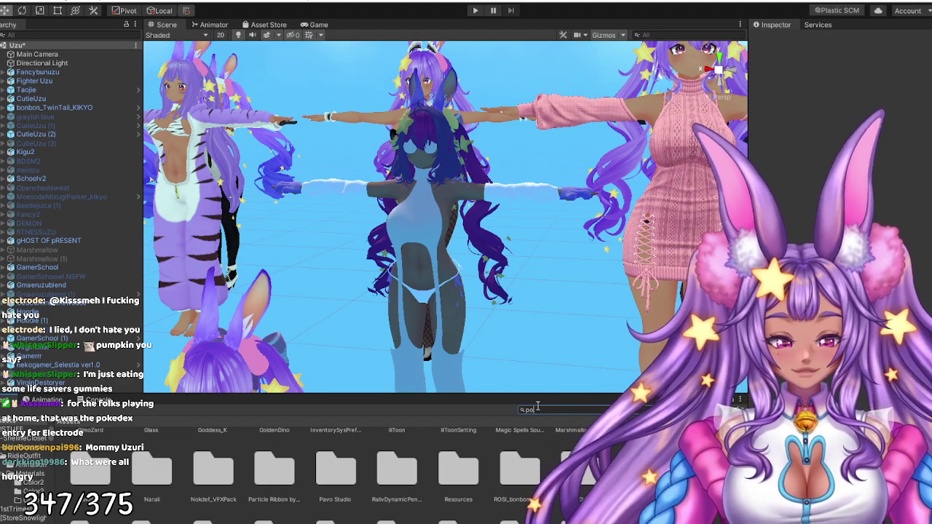
text(iy)
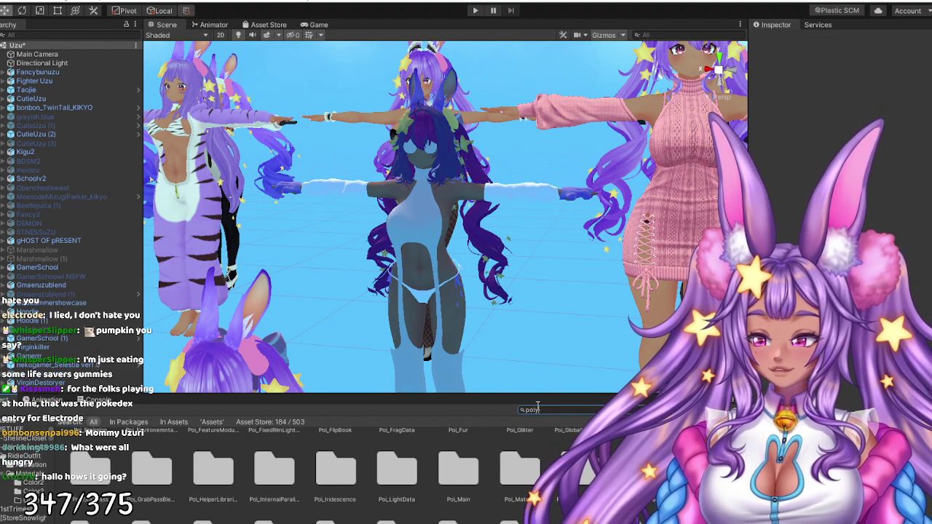
text(o)
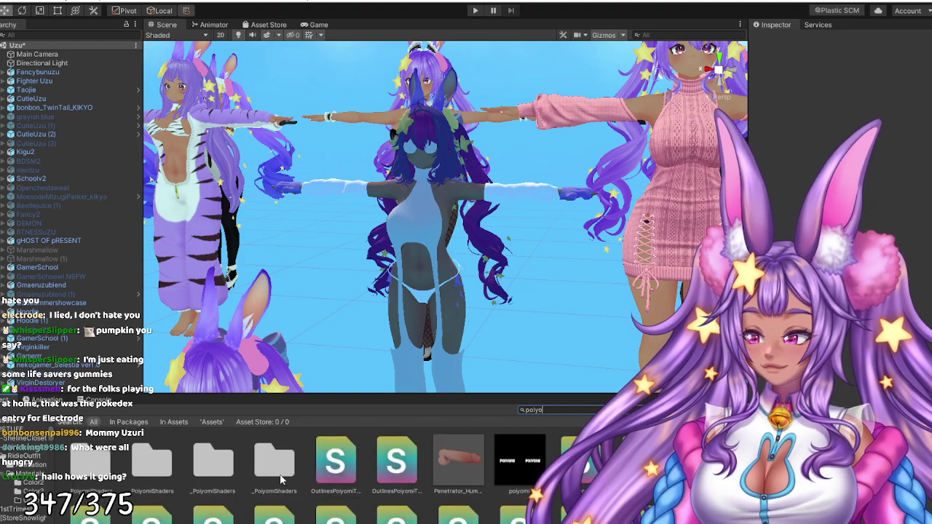
click(89, 473)
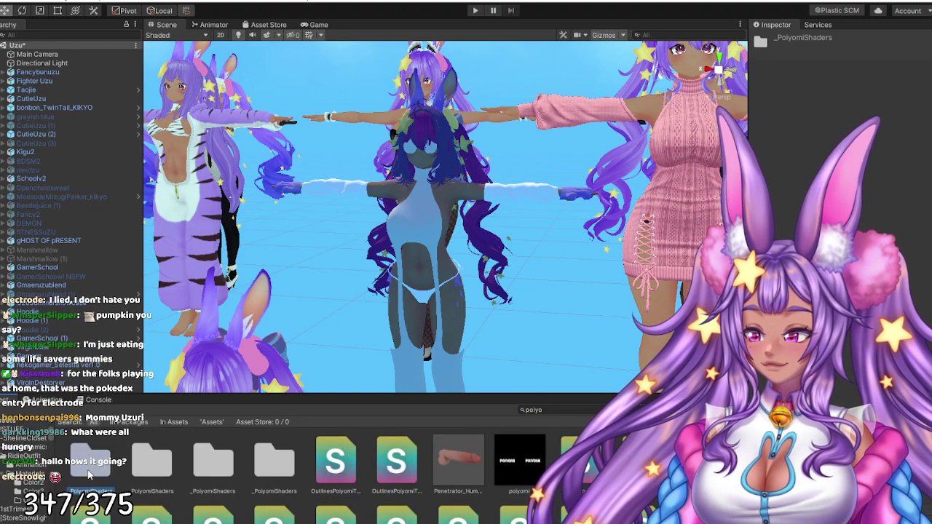
double_click(93, 472)
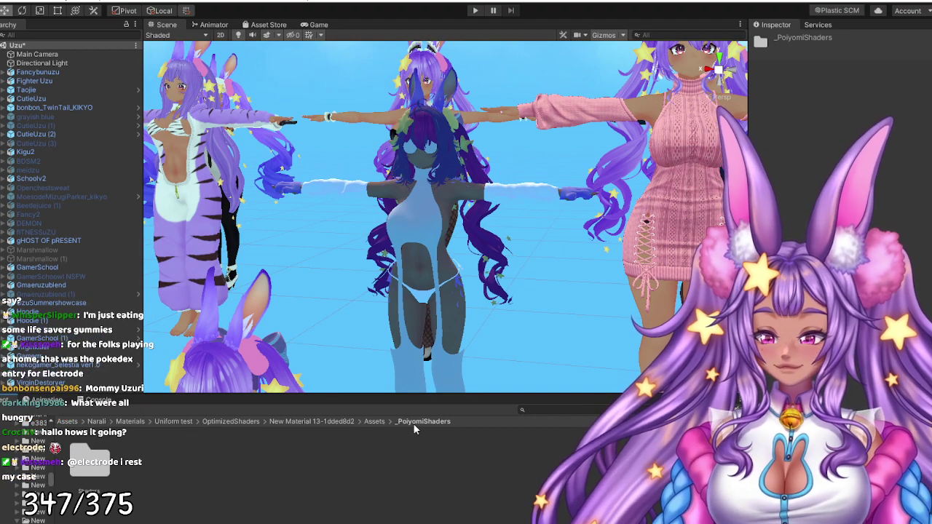
click(374, 421)
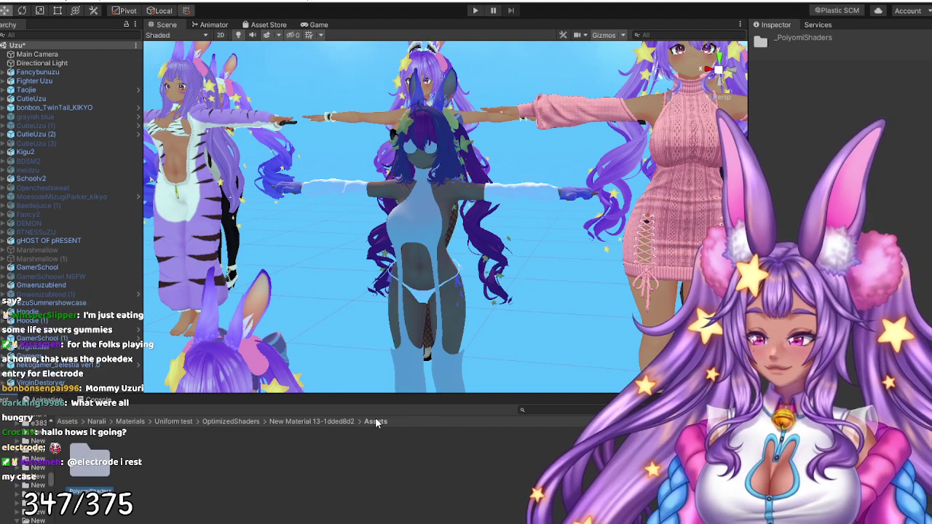
right_click(80, 470)
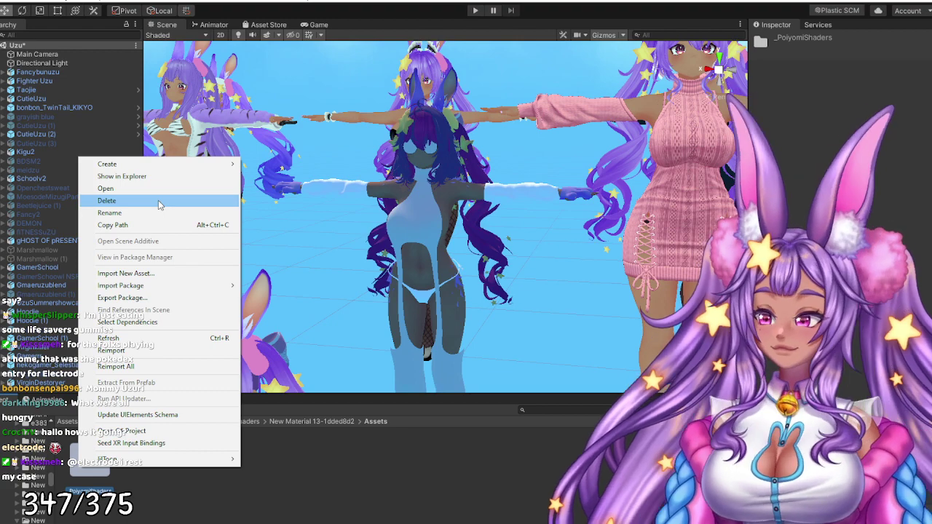
click(160, 204)
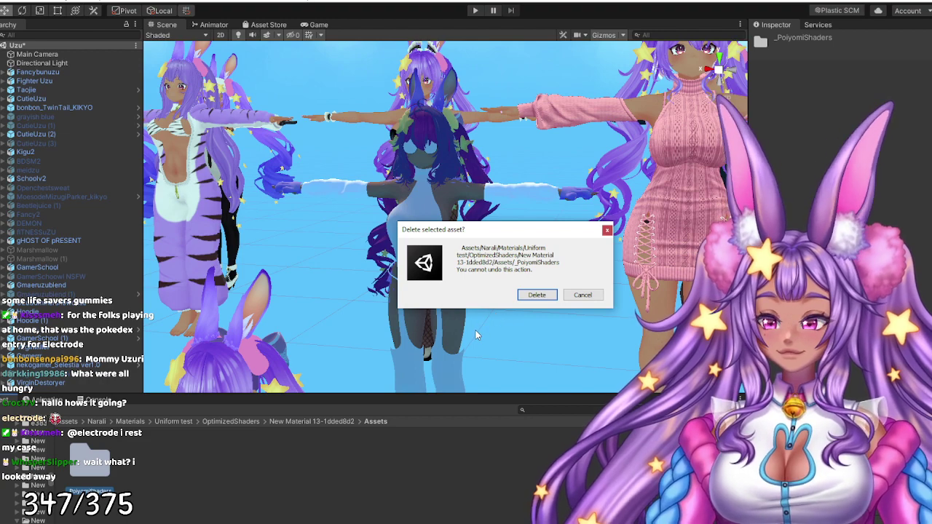
click(605, 230)
scroll(586, 278, down, 4)
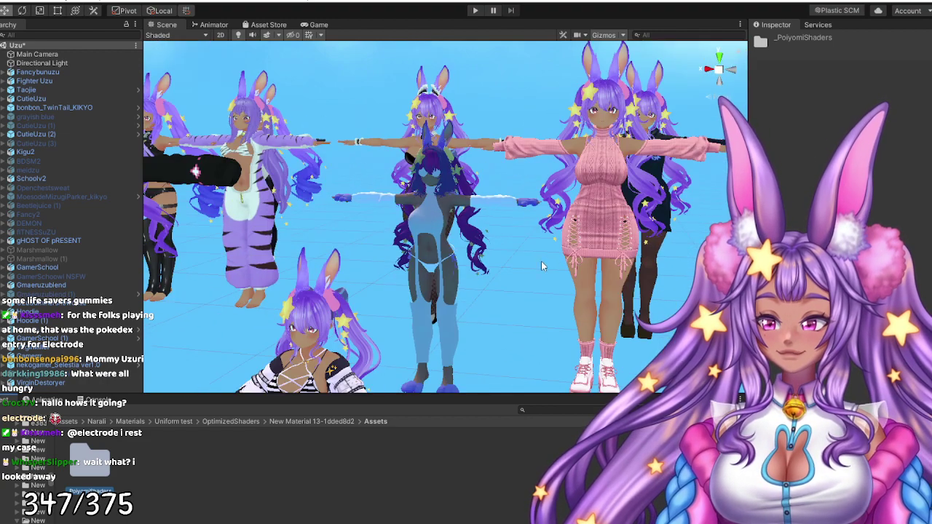